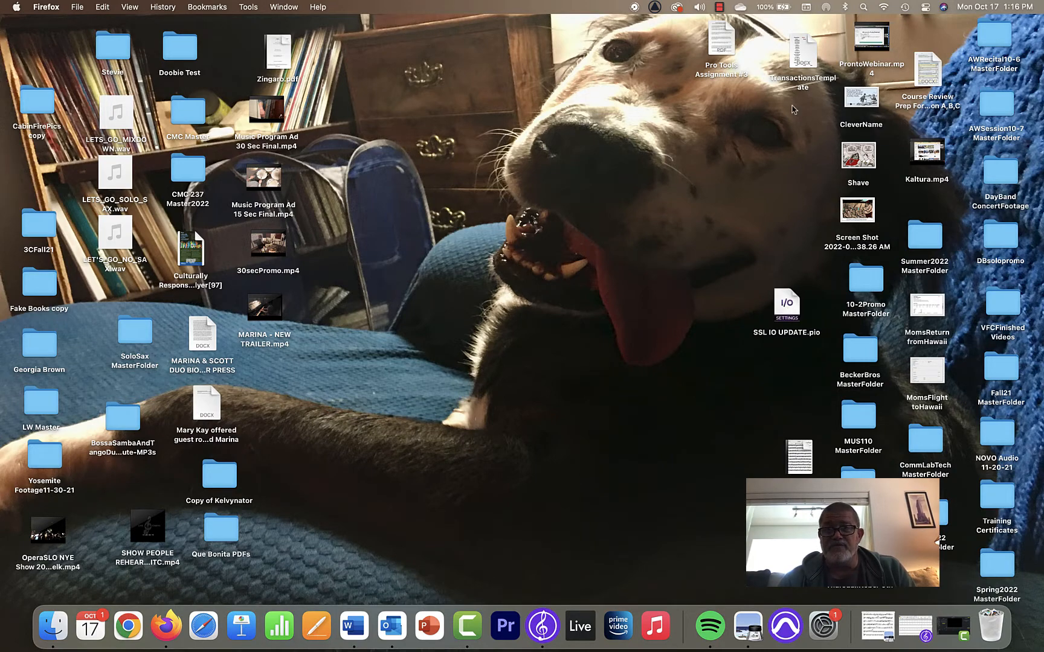
Search the Mac for "io settings" and open the IO Settings folder.
{"action": "left_click", "coordinate": [863, 7]}
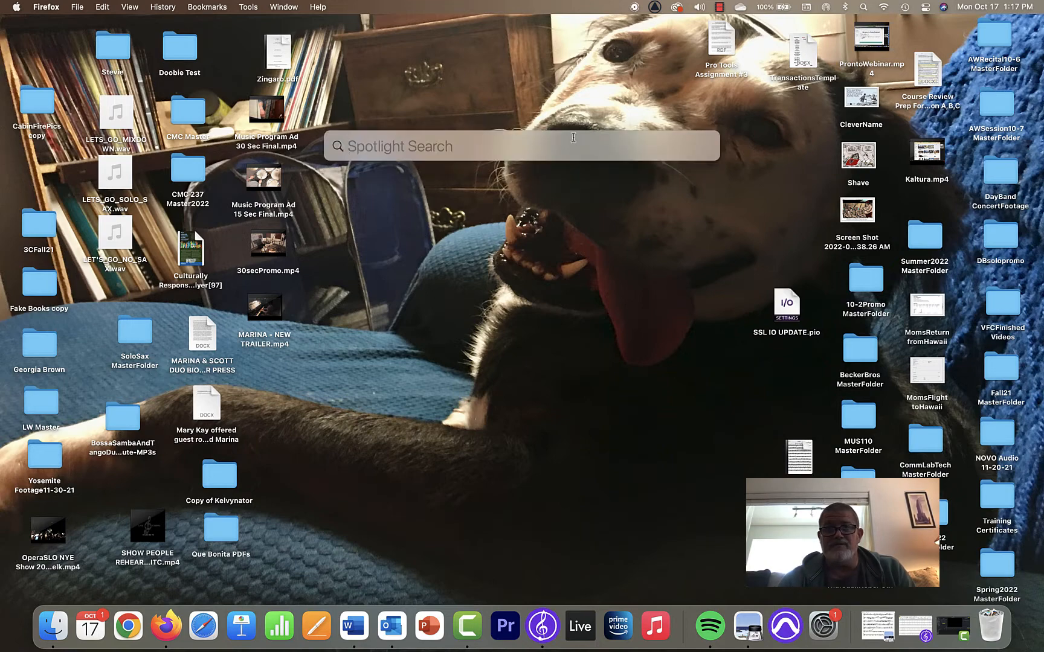
{"action": "type", "text": "i"}
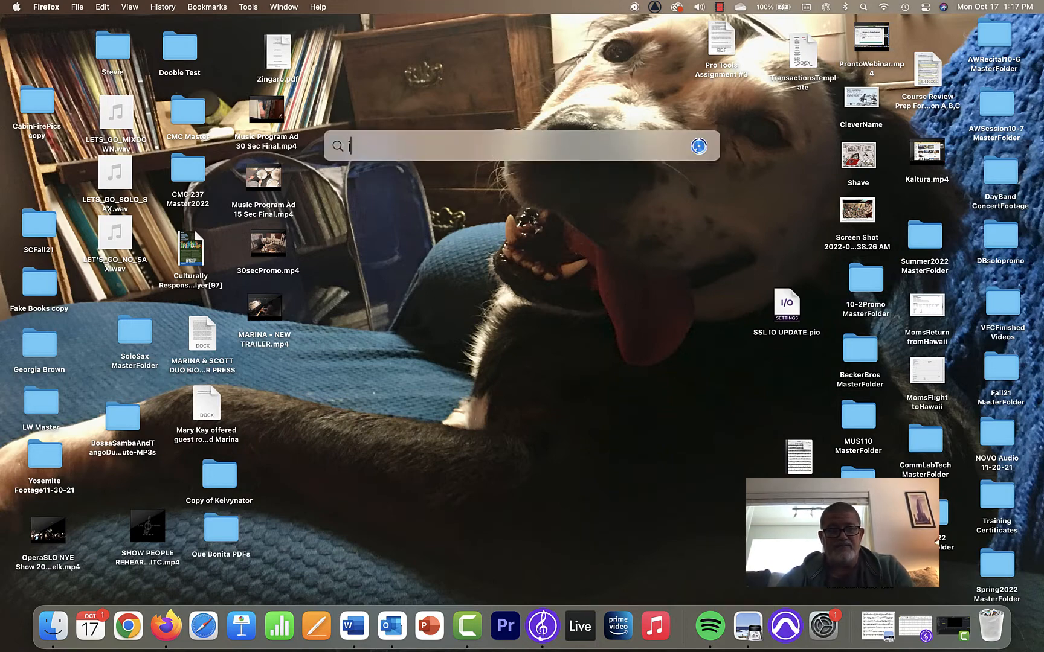
{"action": "type", "text": "o se"}
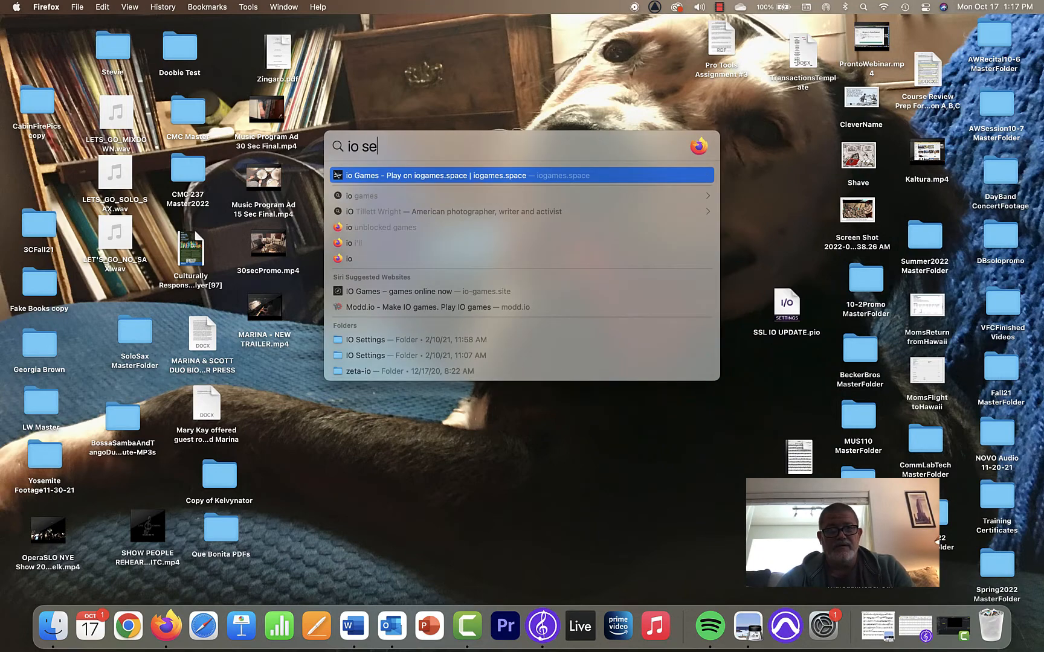
{"action": "type", "text": "ttings"}
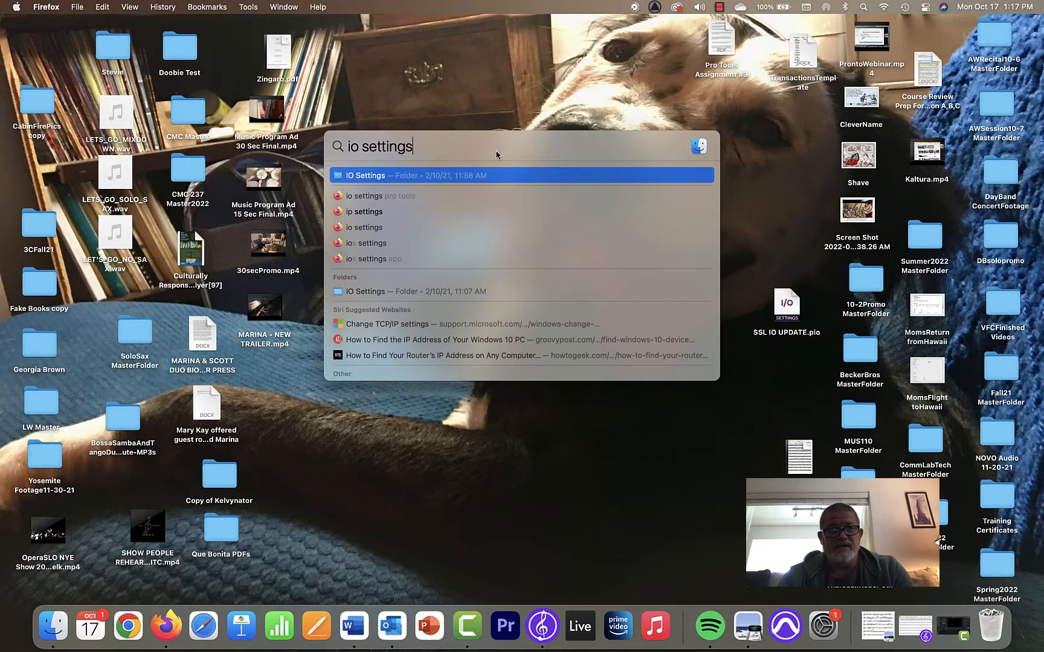
{"action": "left_click", "coordinate": [350, 176]}
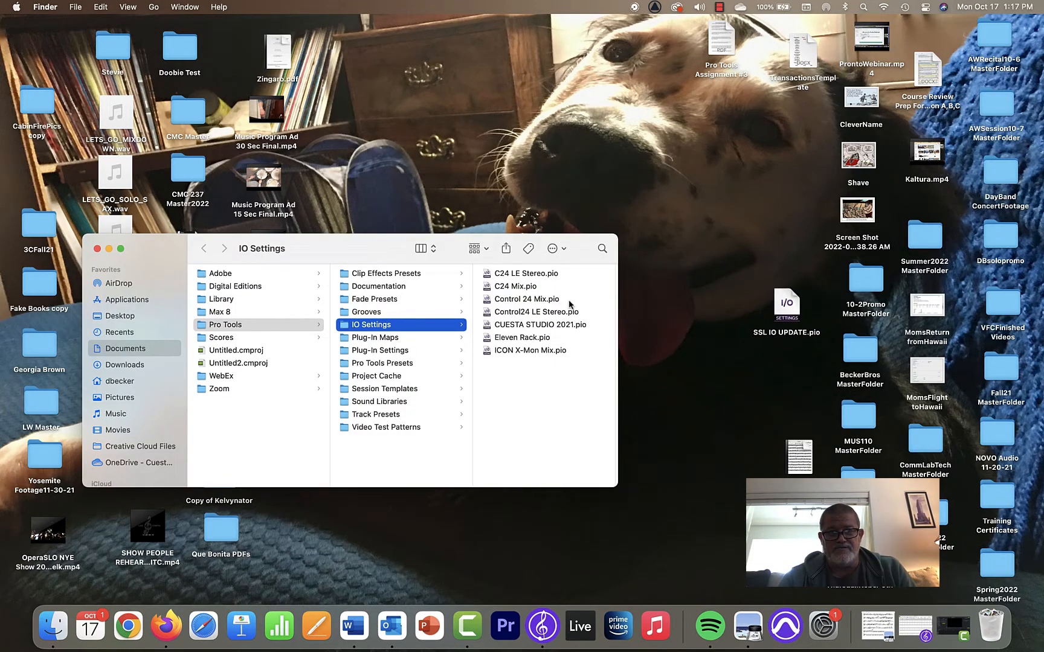
Delete CUESTA STUDIO 2021.pio from IO Settings, move SSL IO UPDATE.pio from the desktop into the folder, and close it.
{"action": "left_click", "coordinate": [539, 325]}
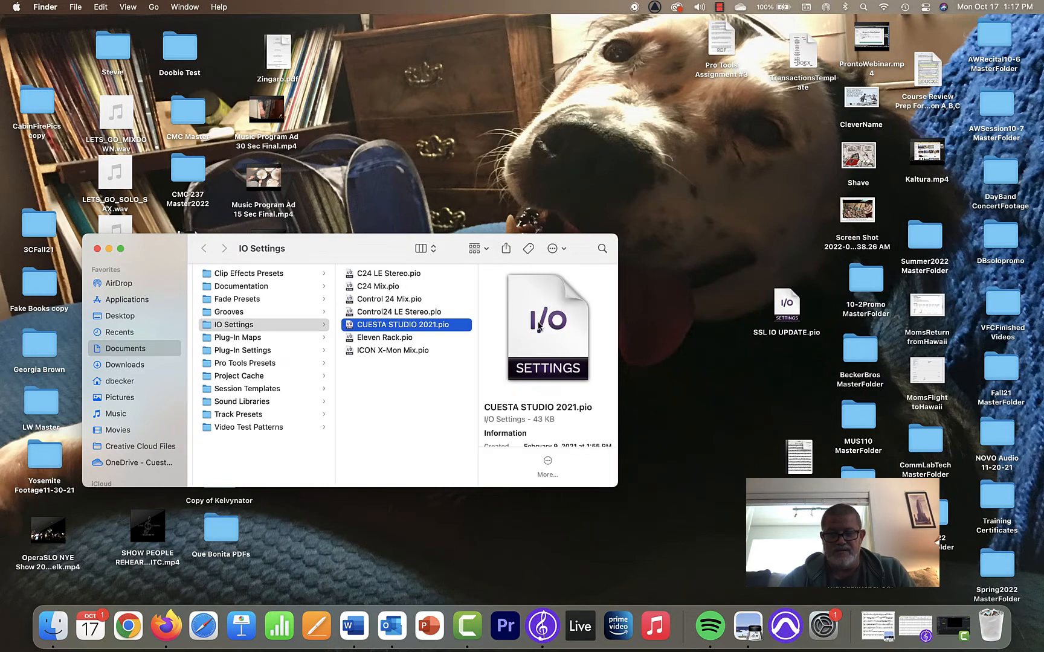
{"action": "key", "text": "super+BackSpace"}
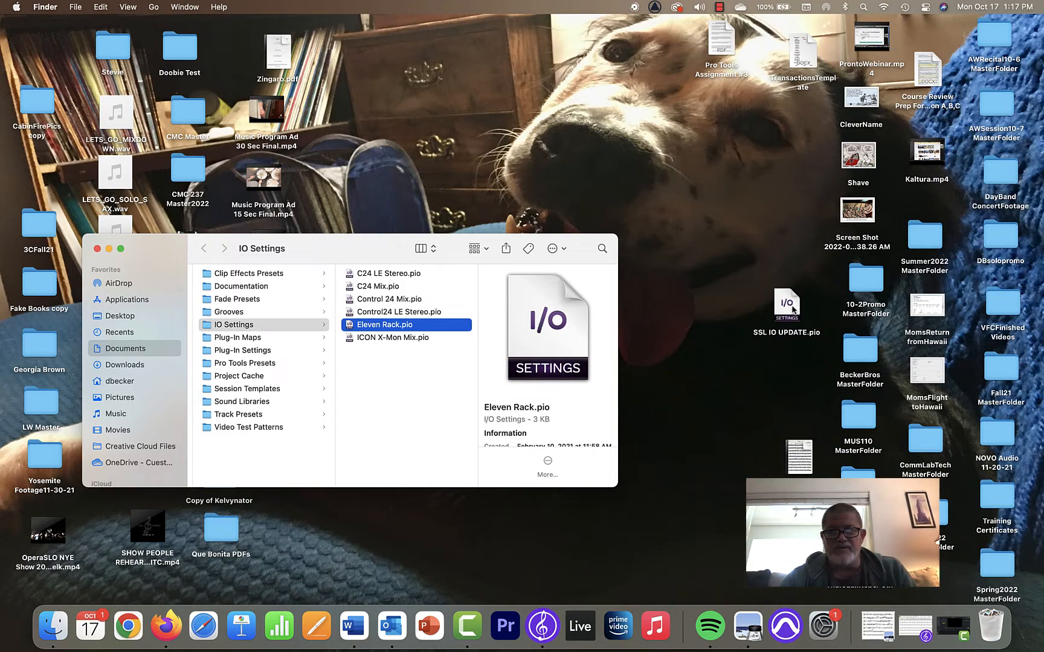
{"action": "left_click_drag", "start_coordinate": [791, 309], "coordinate": [397, 356]}
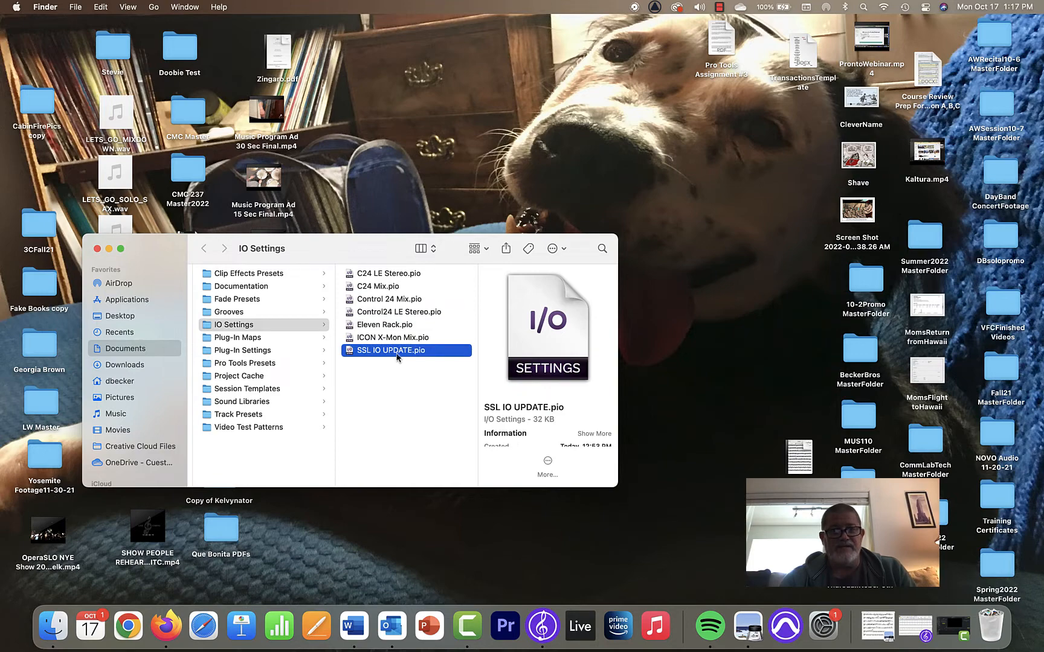
{"action": "left_click", "coordinate": [96, 249]}
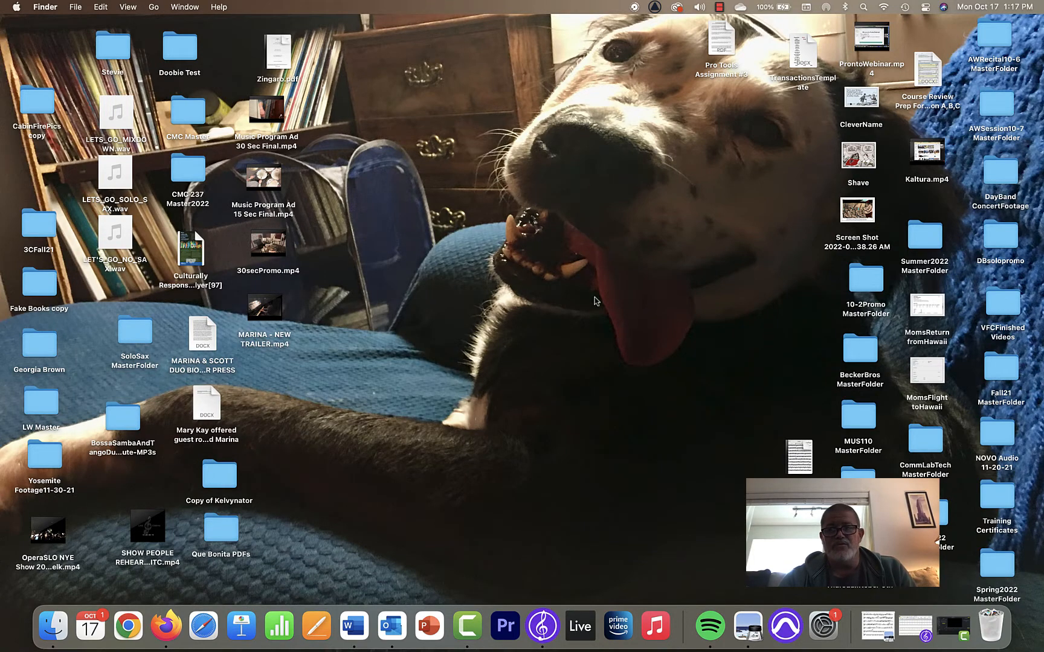
Launch Pro Tools and set up a new 24-bit BWF (.WAV) session named with the owner's full name plus SessionTemplate_Group4.
{"action": "left_click", "coordinate": [782, 629]}
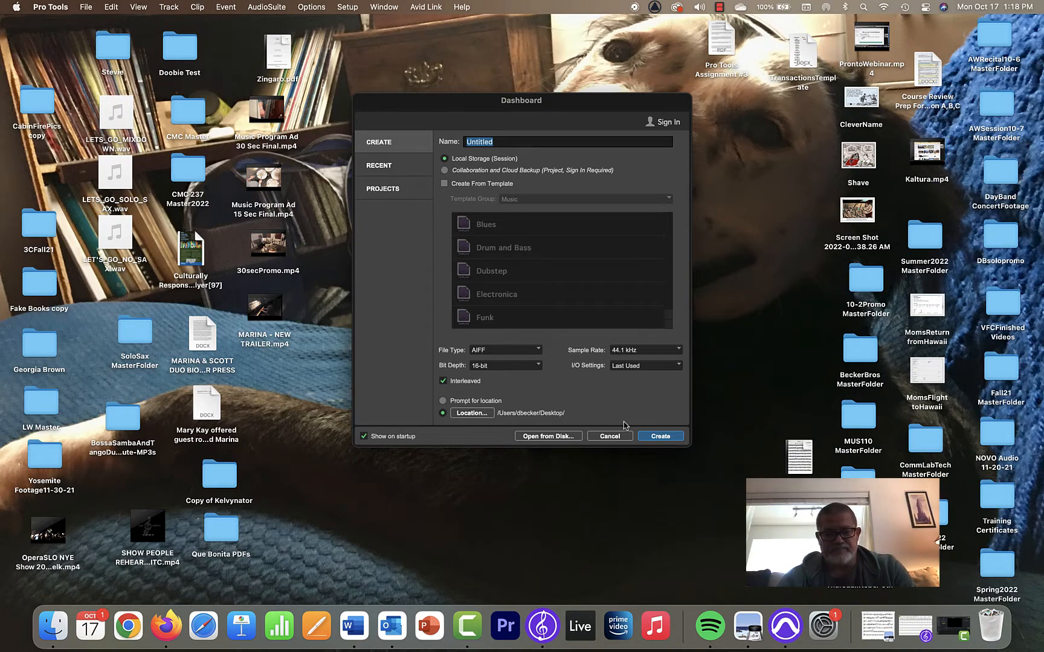
{"action": "type", "text": "Dav"}
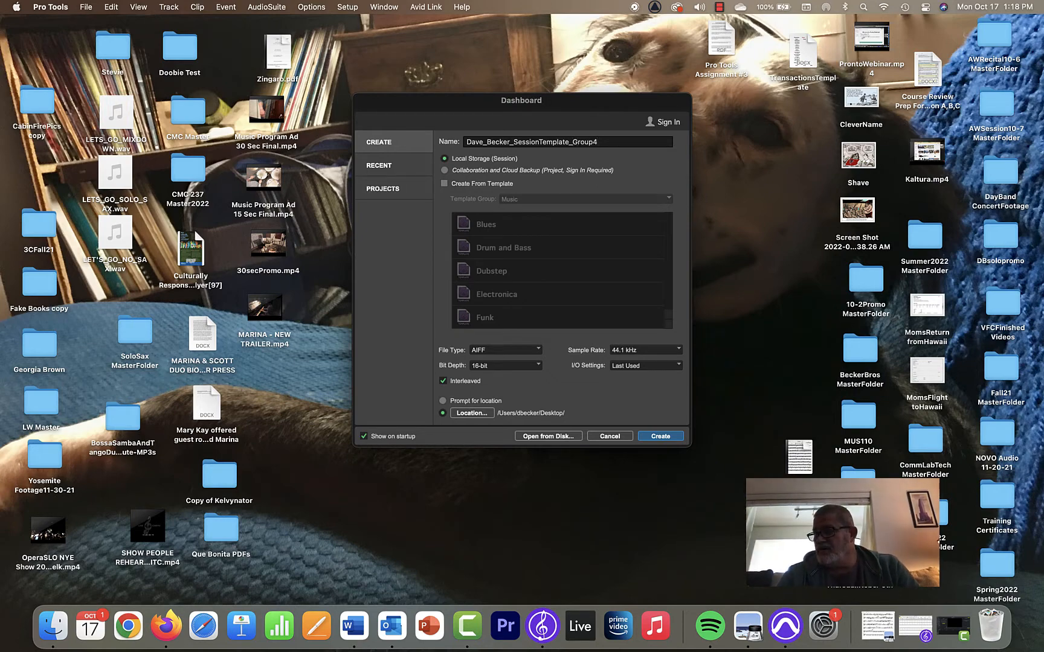
{"action": "left_click", "coordinate": [494, 354]}
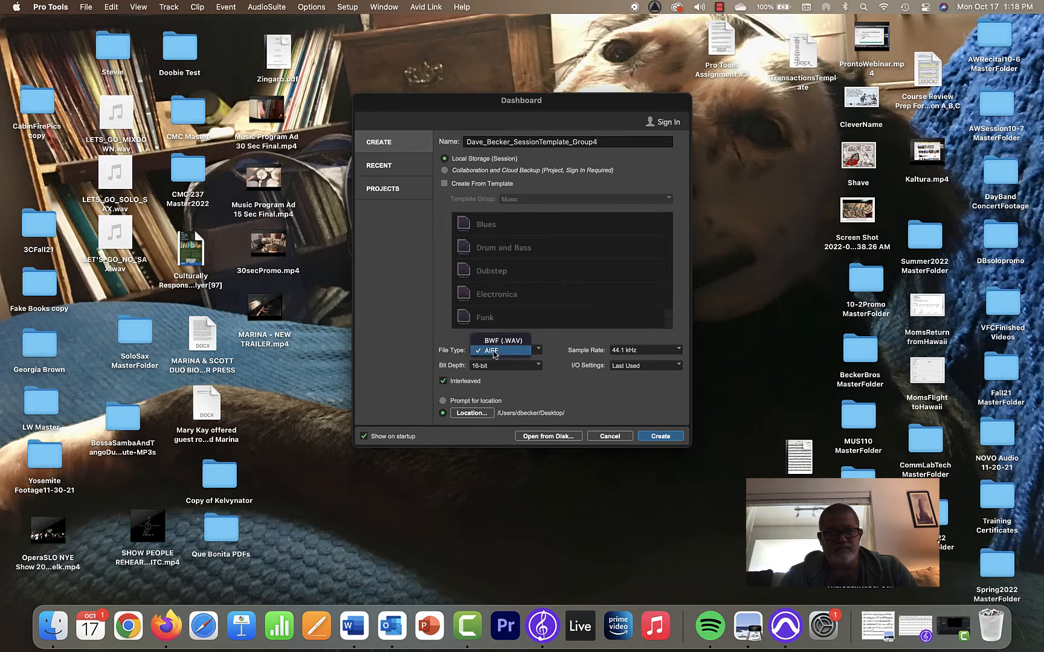
{"action": "left_click", "coordinate": [504, 338]}
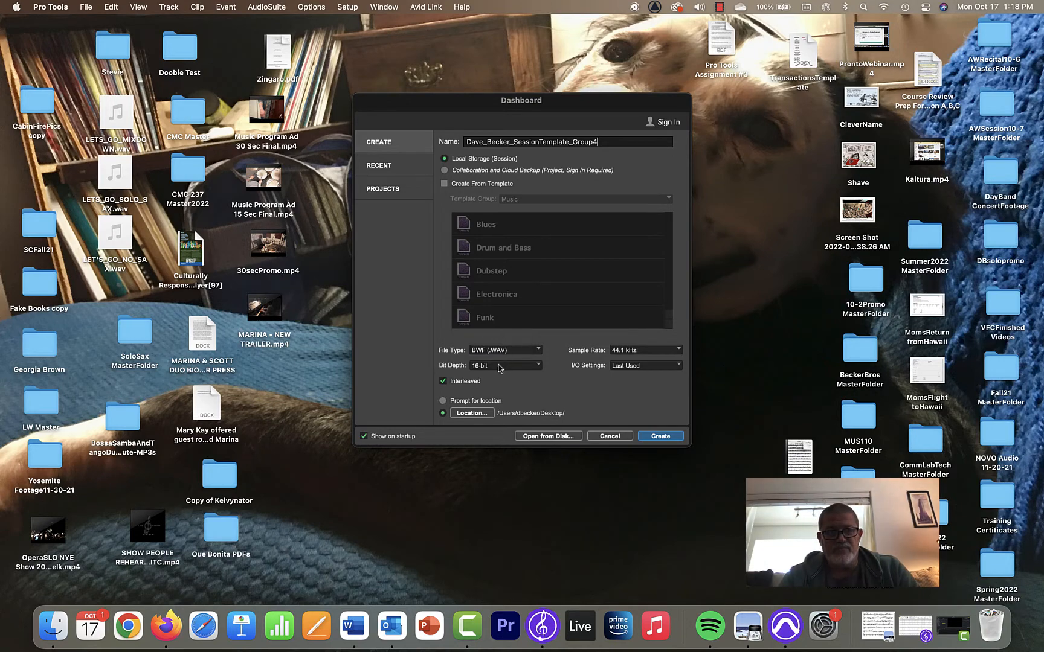
{"action": "left_click", "coordinate": [499, 368]}
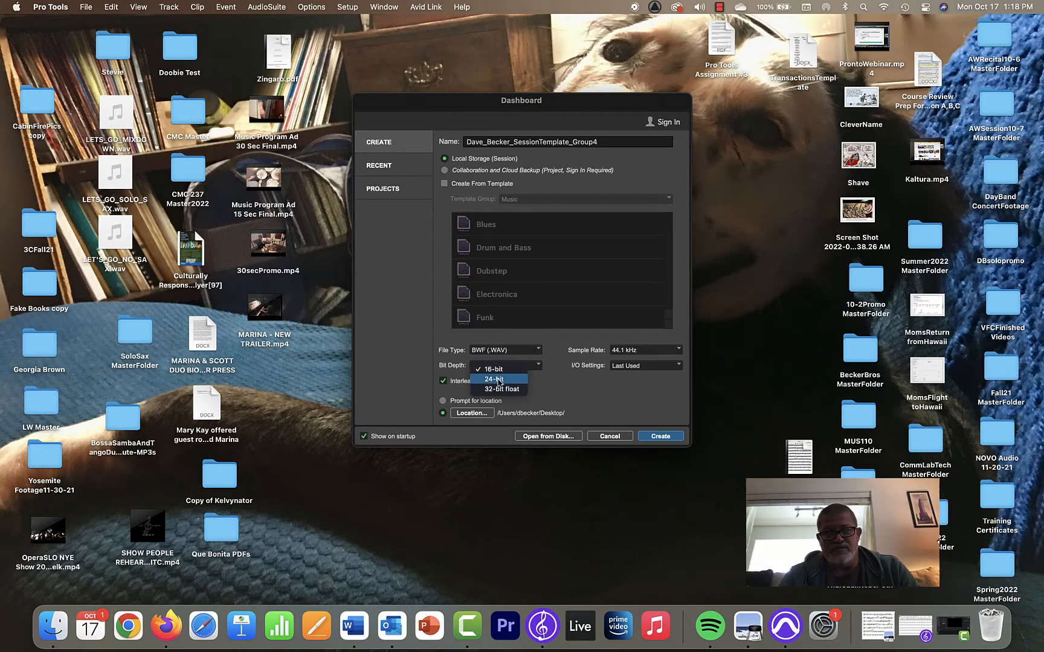
{"action": "left_click", "coordinate": [494, 378]}
Set the session's sample rate to 96 kHz and I/O settings to SSL IO UPDATE, and create the session.
{"action": "left_click", "coordinate": [633, 351]}
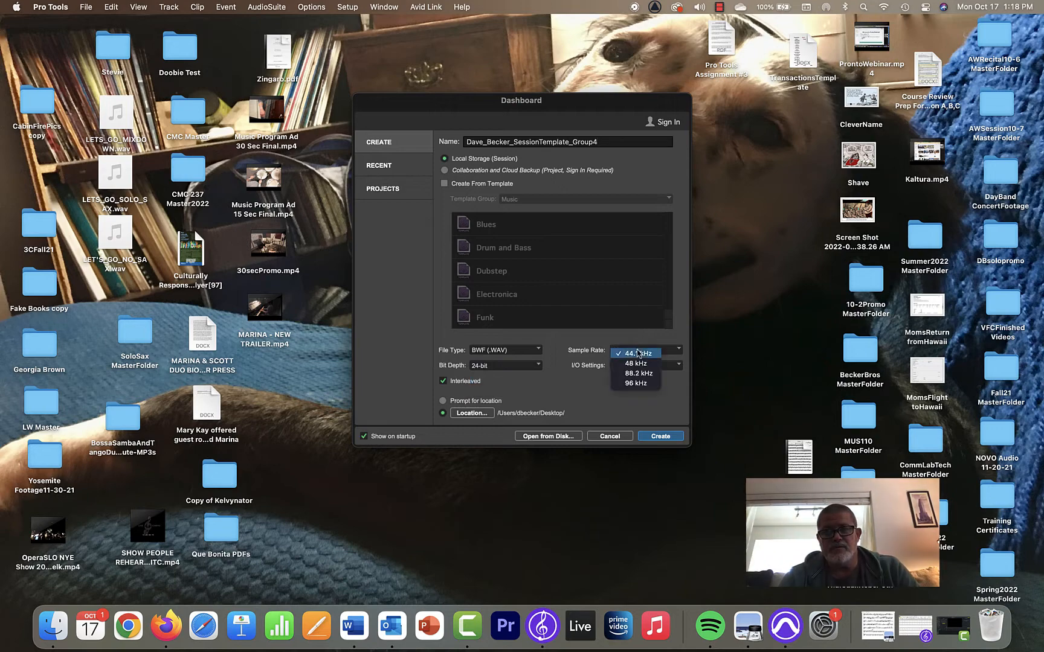
{"action": "left_click", "coordinate": [642, 384]}
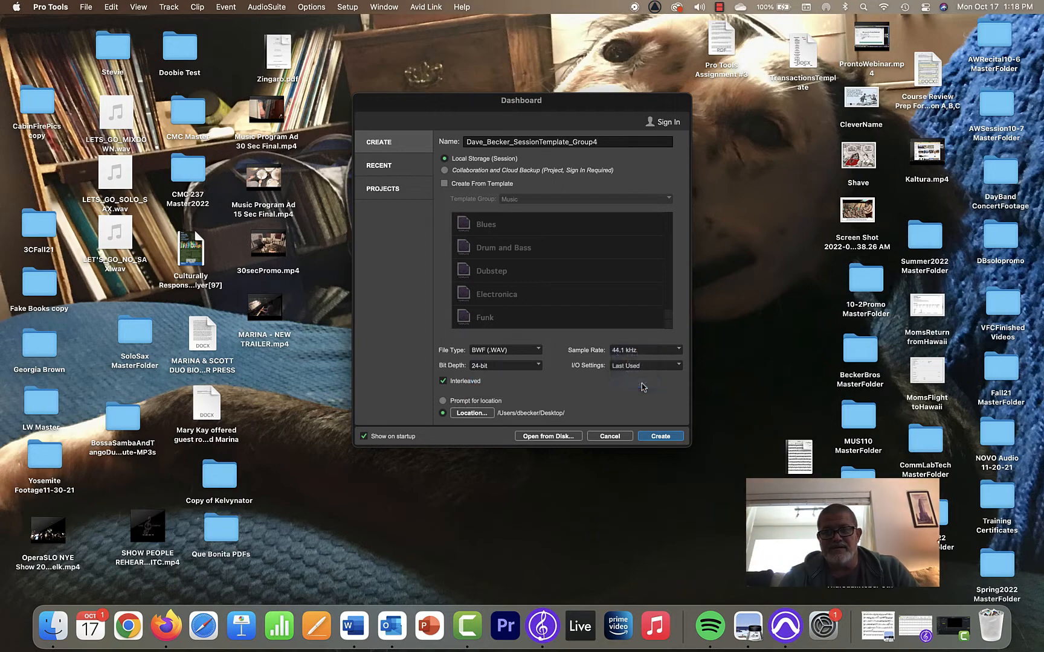
{"action": "left_click", "coordinate": [644, 368]}
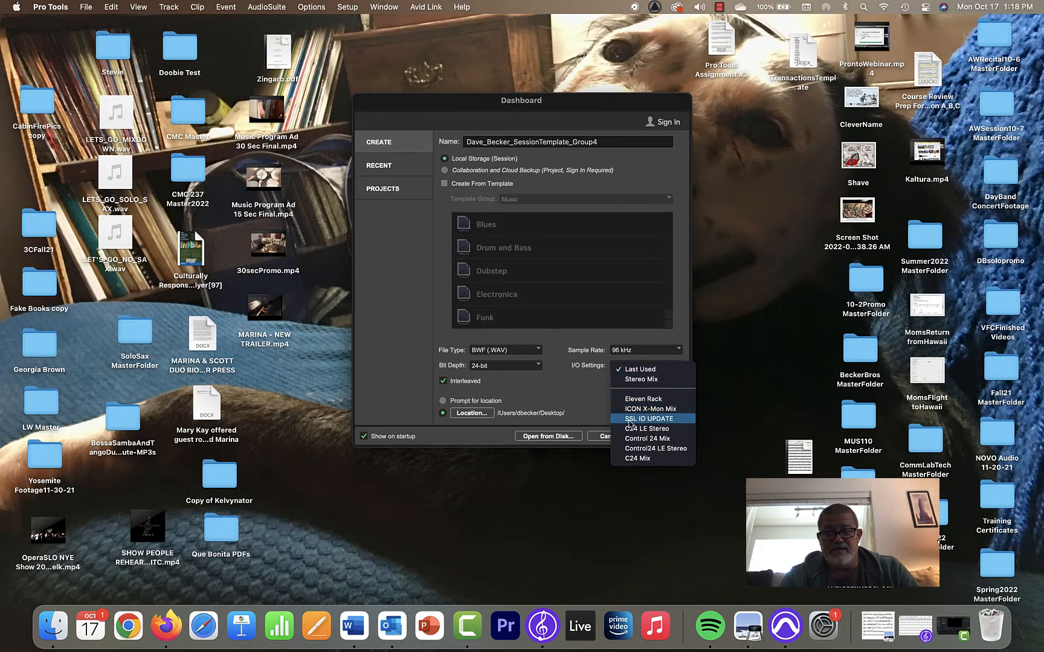
{"action": "left_click", "coordinate": [651, 420]}
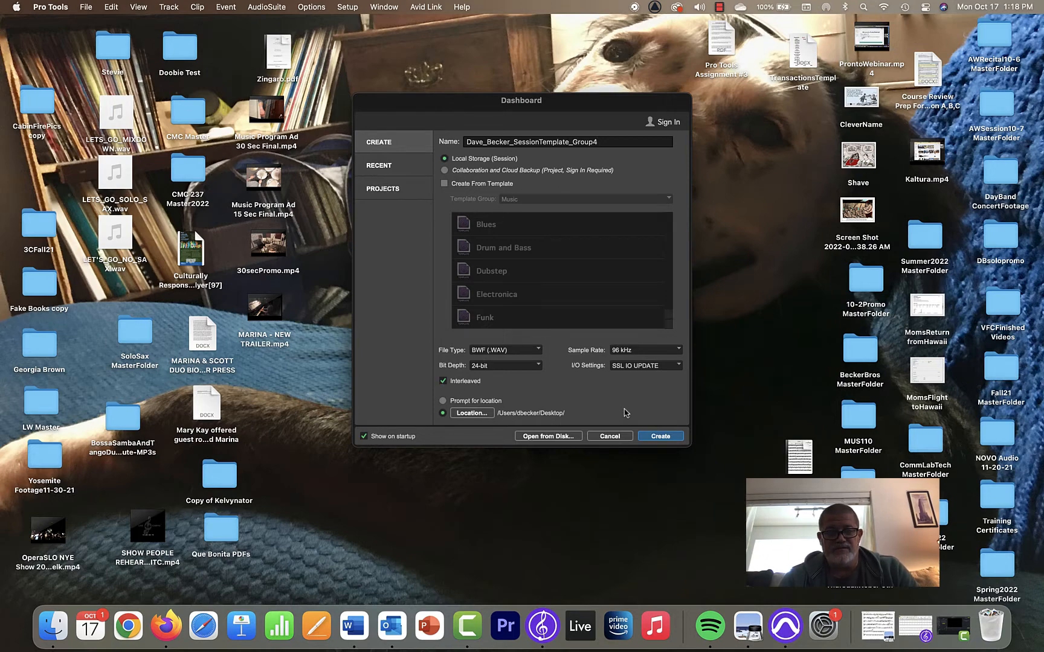
{"action": "left_click", "coordinate": [661, 440]}
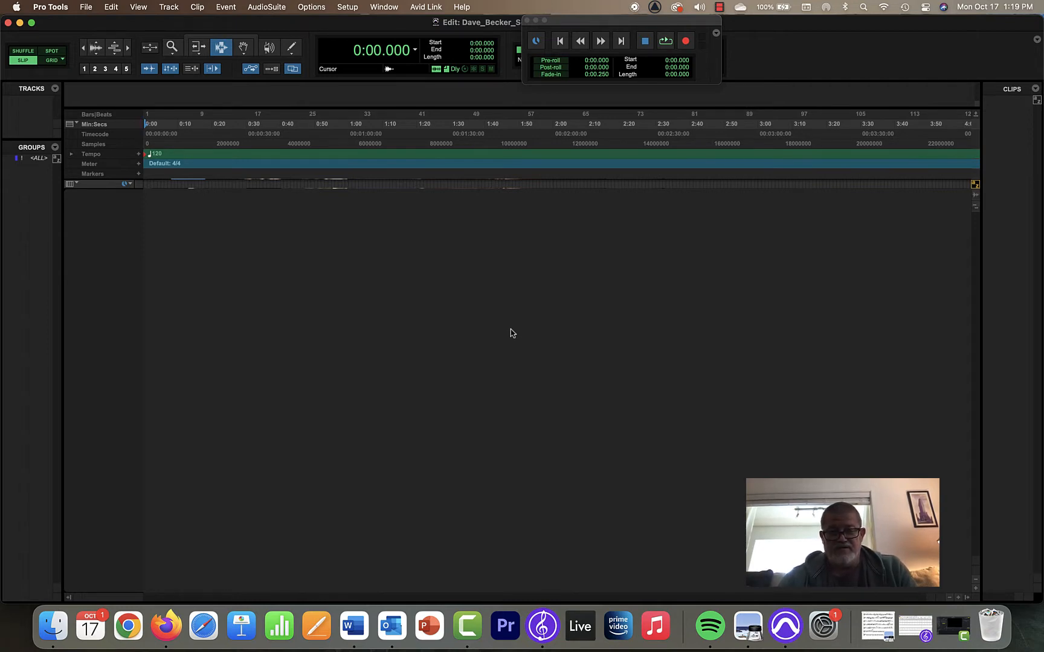
Set up new tracks consisting of 13 mono audio tracks and one stereo Master Fader.
{"action": "key", "text": "super+shift+n"}
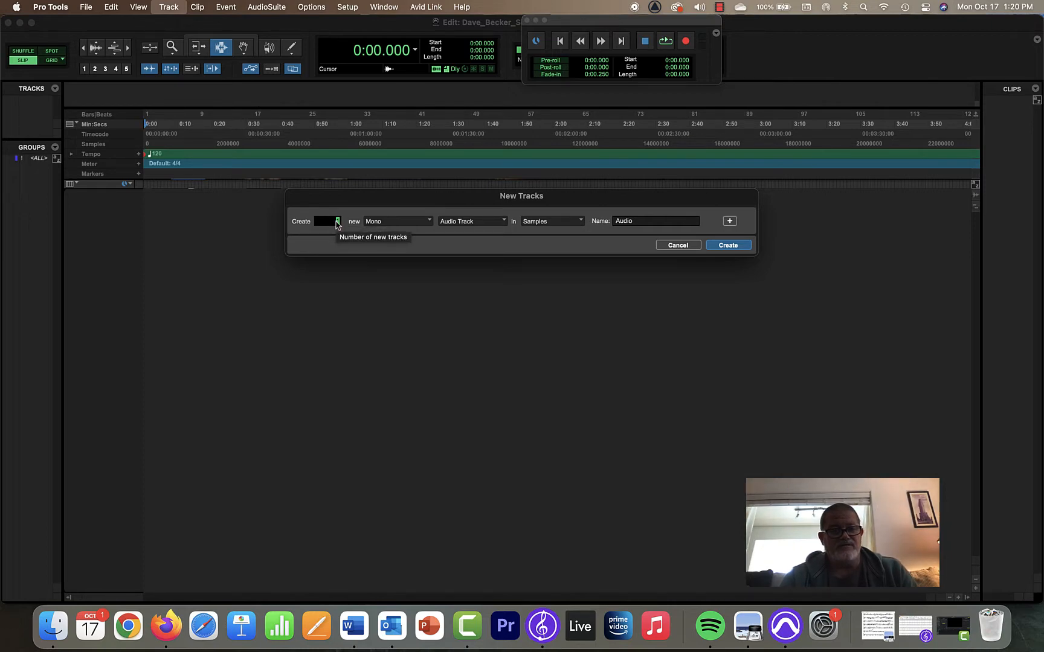
{"action": "type", "text": "13"}
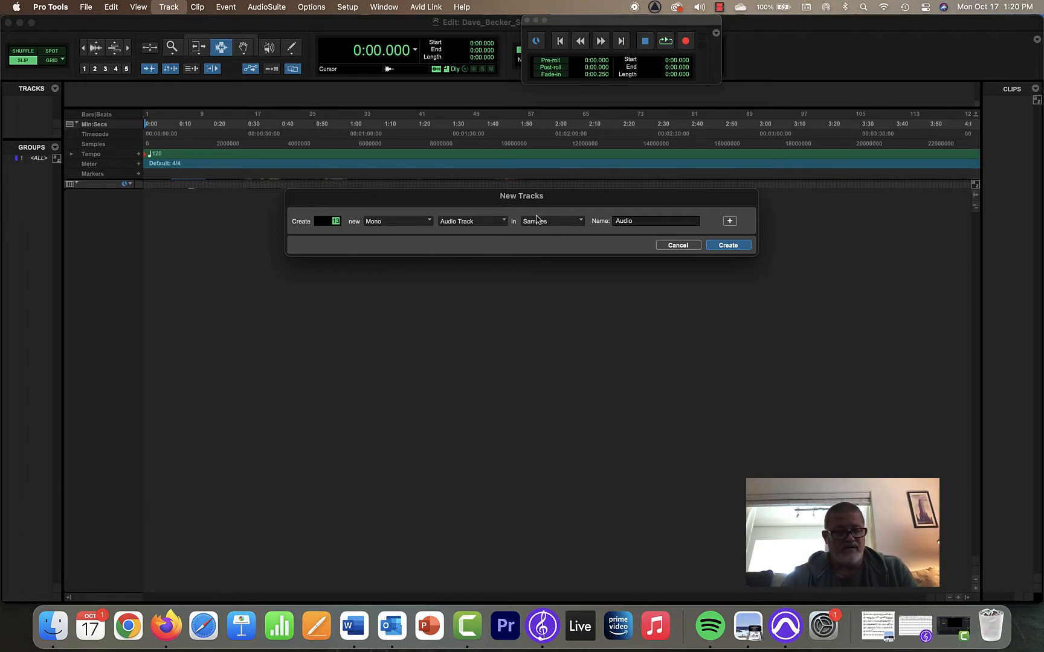
{"action": "key", "text": "super+Down"}
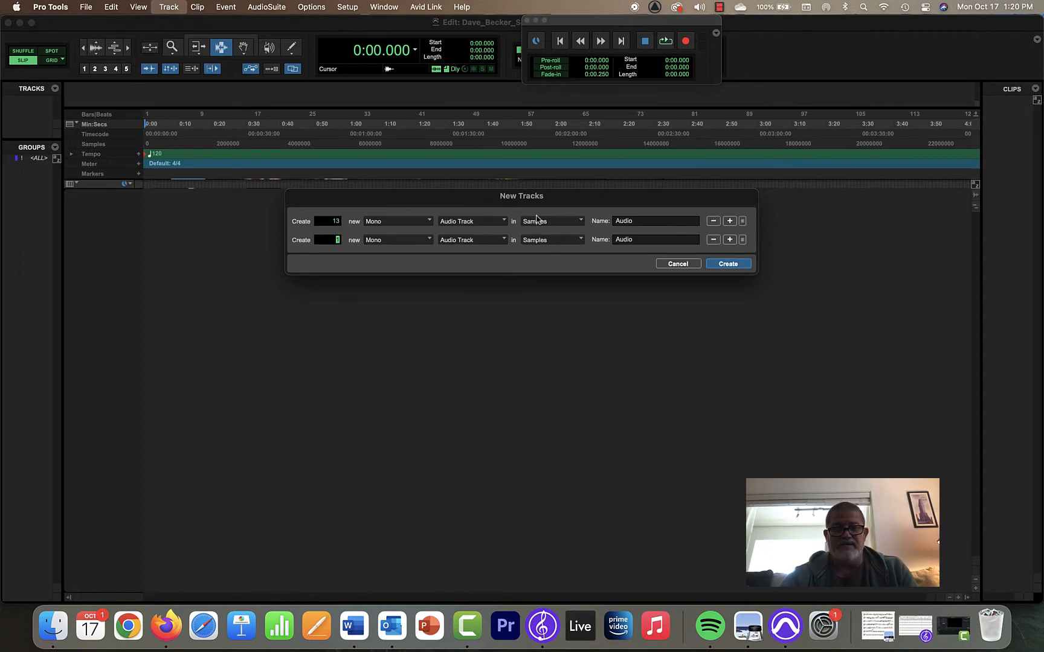
{"action": "left_click", "coordinate": [398, 237]}
{"action": "left_click", "coordinate": [400, 253]}
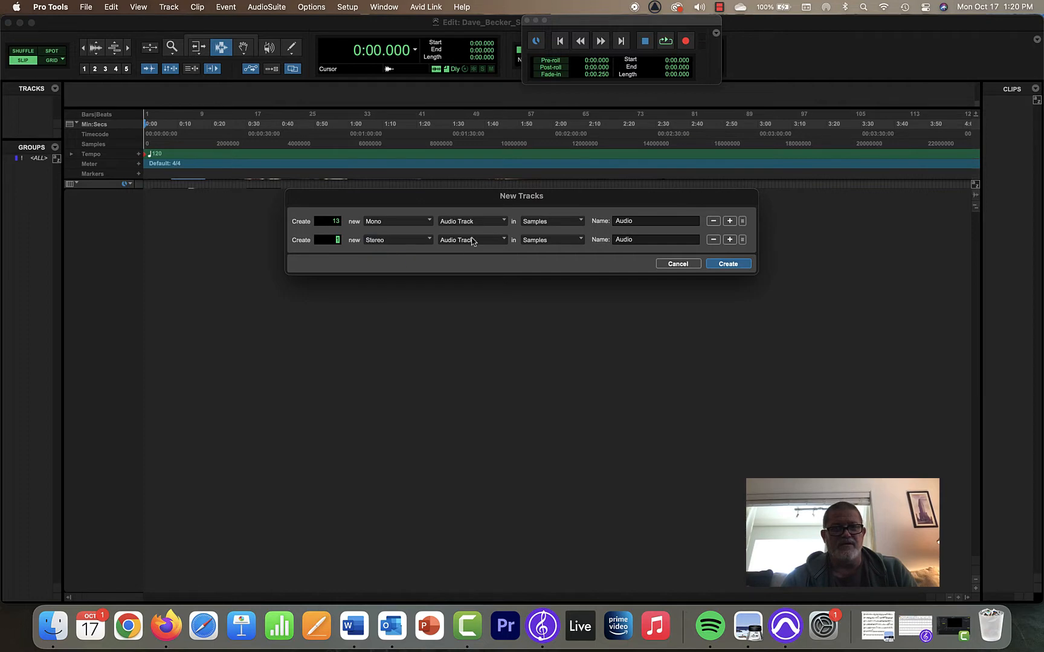
{"action": "left_click", "coordinate": [472, 241]}
{"action": "left_click", "coordinate": [475, 259]}
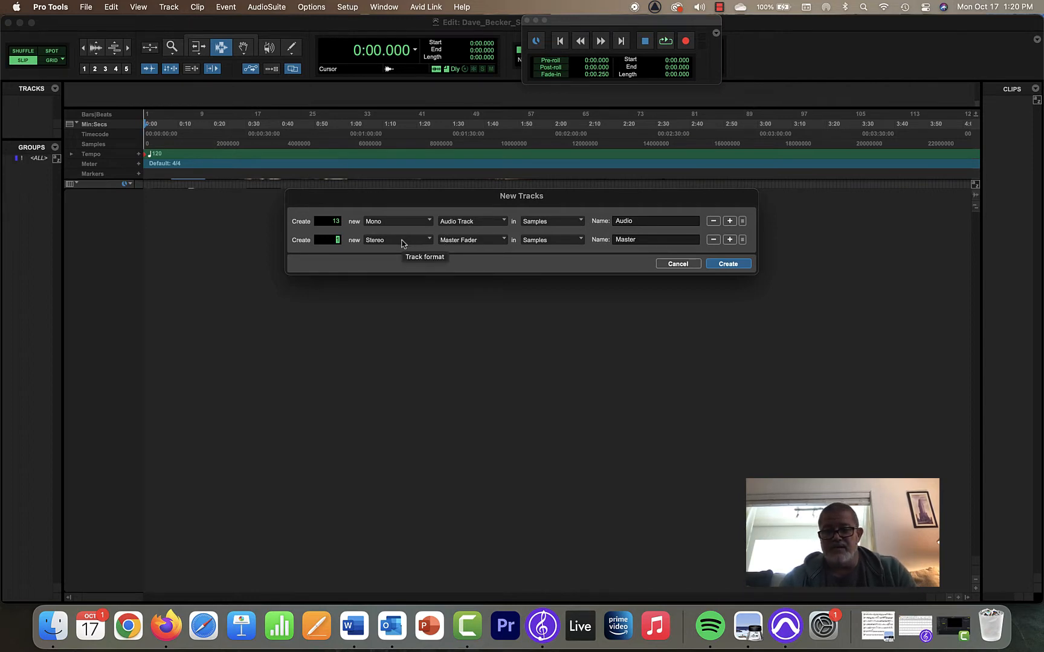
Toggle the second row's format between mono and stereo, and cycle its track type back around to Master Fader.
{"action": "key", "text": "super+Left"}
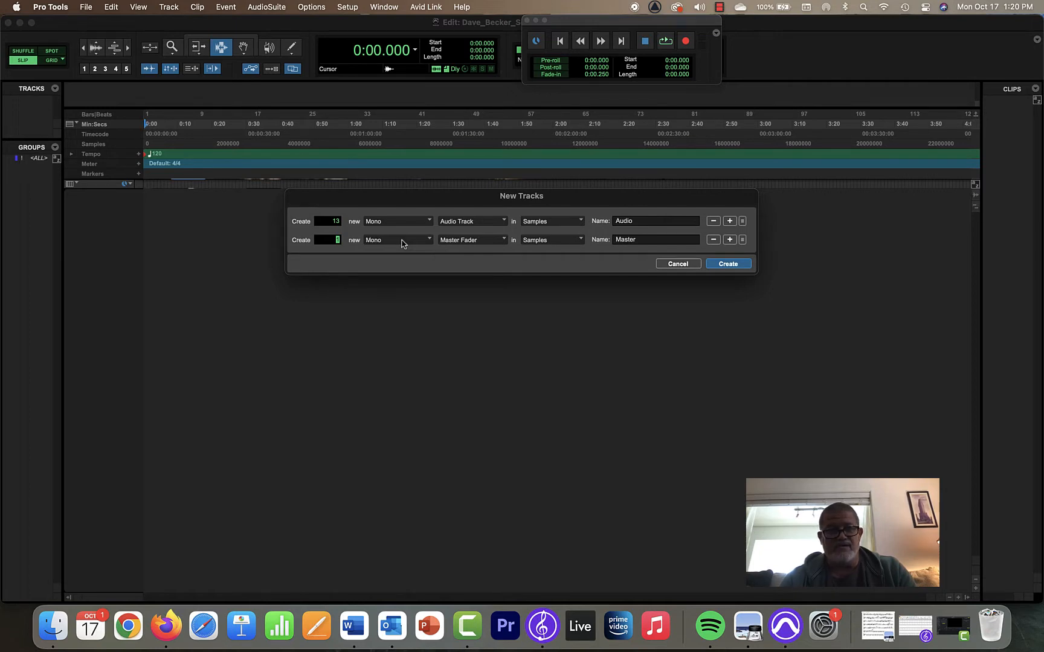
{"action": "key", "text": "super+Right"}
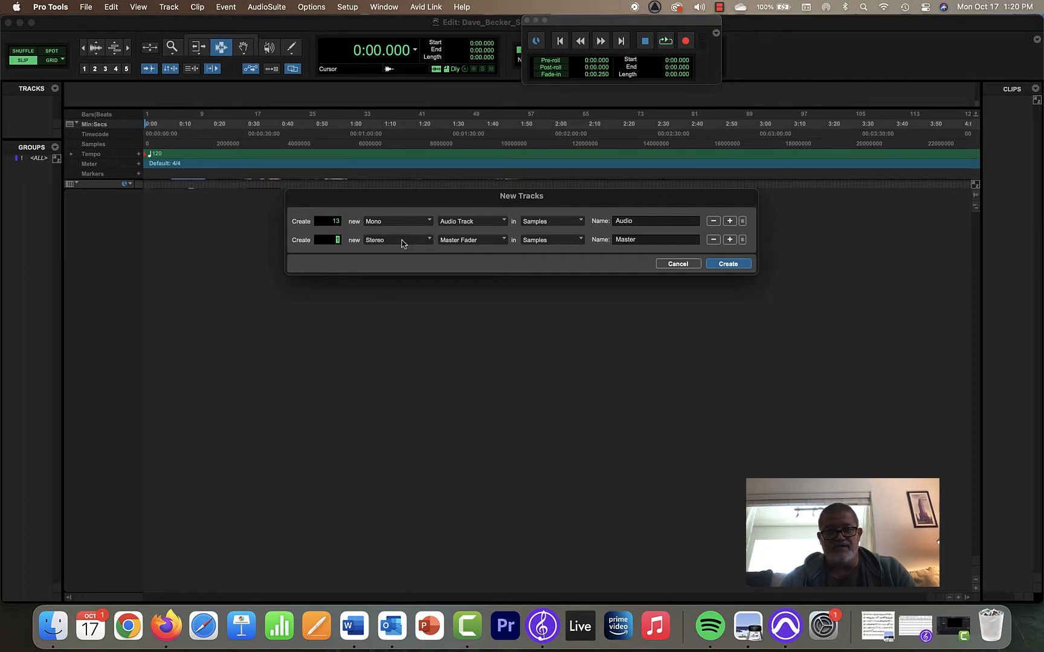
{"action": "key", "text": "super+Left"}
{"action": "key", "text": "super+Right"}
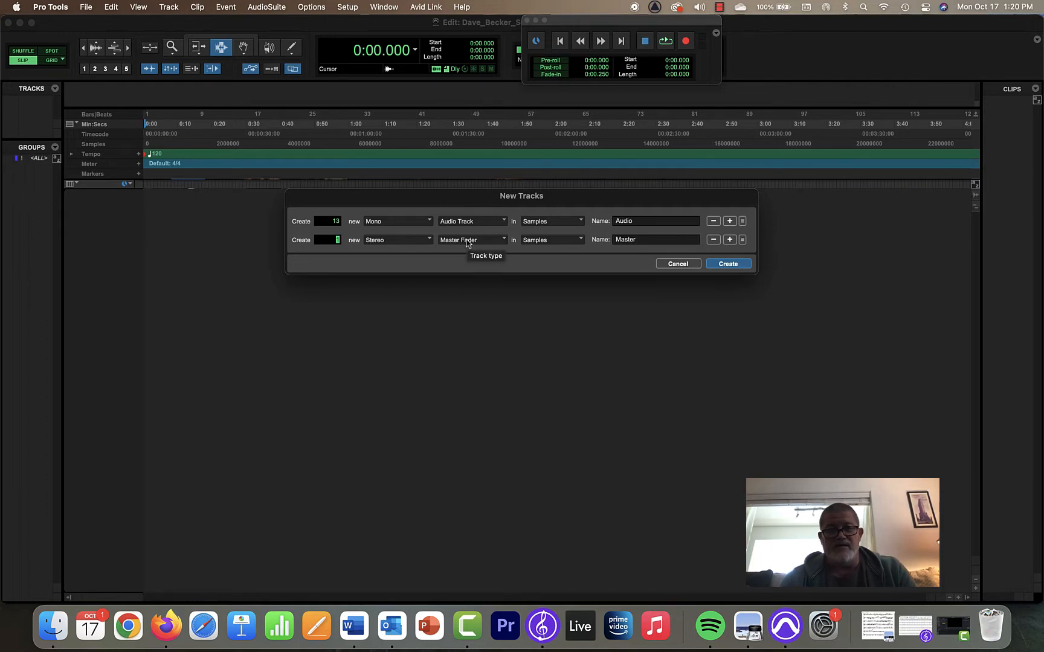
{"action": "key", "text": "super+Down"}
{"action": "key", "text": "super+Down"}
{"action": "key", "text": "super+Down"}
{"action": "key", "text": "super+Down"}
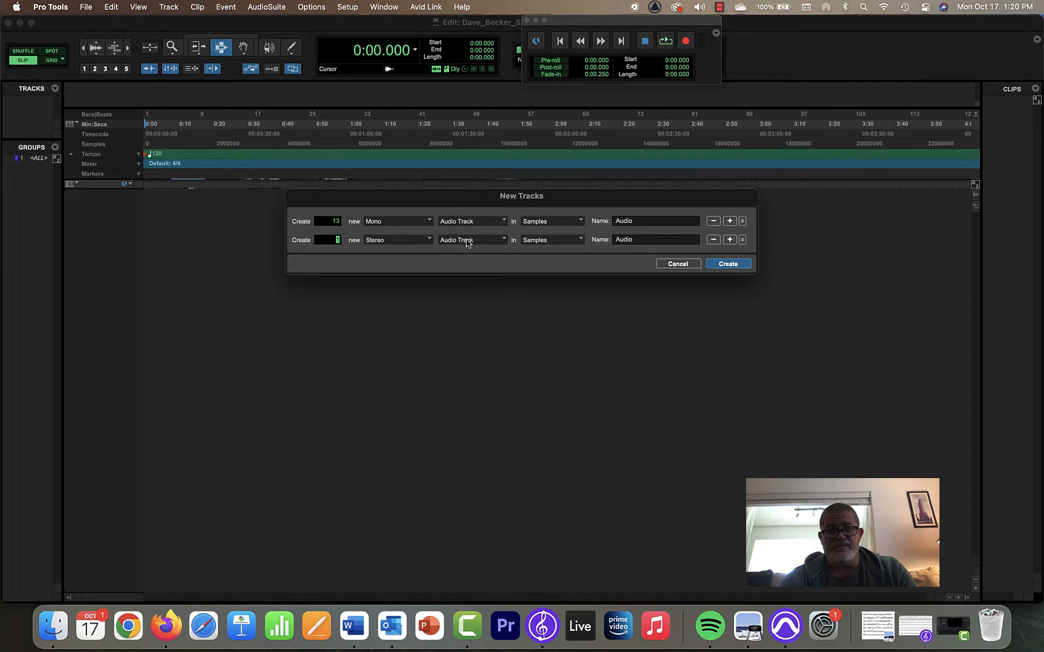
{"action": "key", "text": "super+Down"}
{"action": "key", "text": "super+Down"}
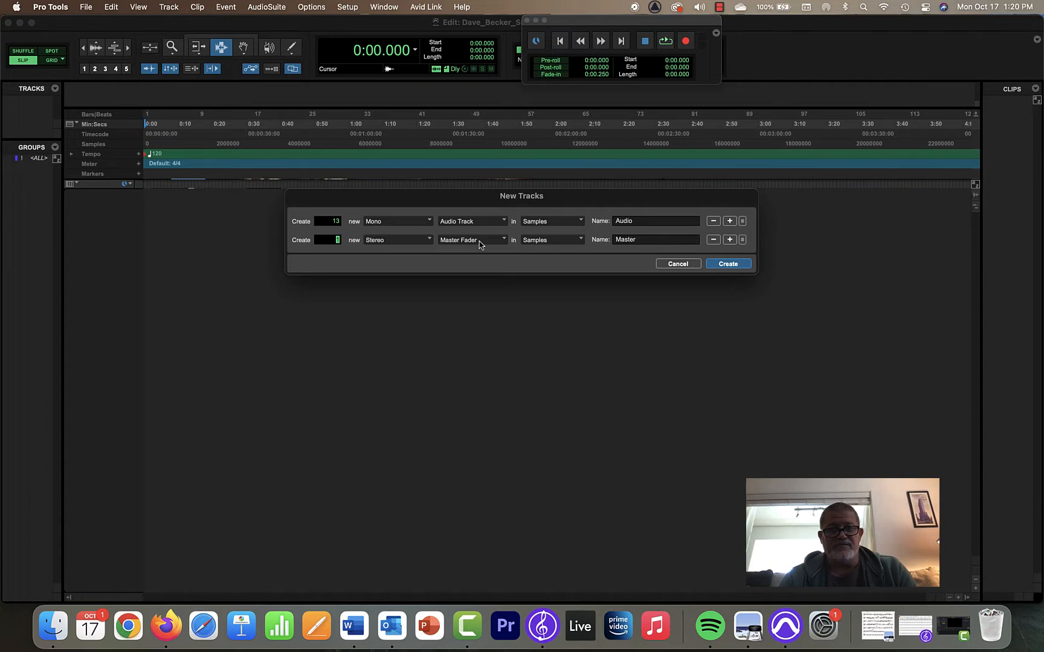
Create the tracks and reduce all track heights so that every track fits in the Edit window.
{"action": "left_click", "coordinate": [728, 264]}
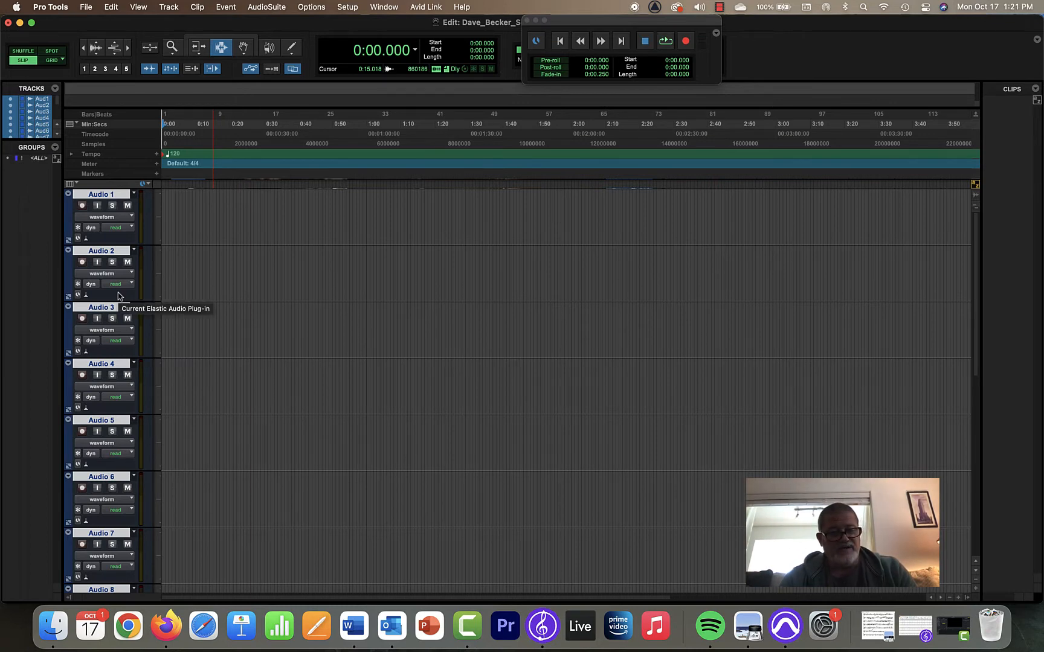
{"action": "key", "text": "ctrl+alt+Down"}
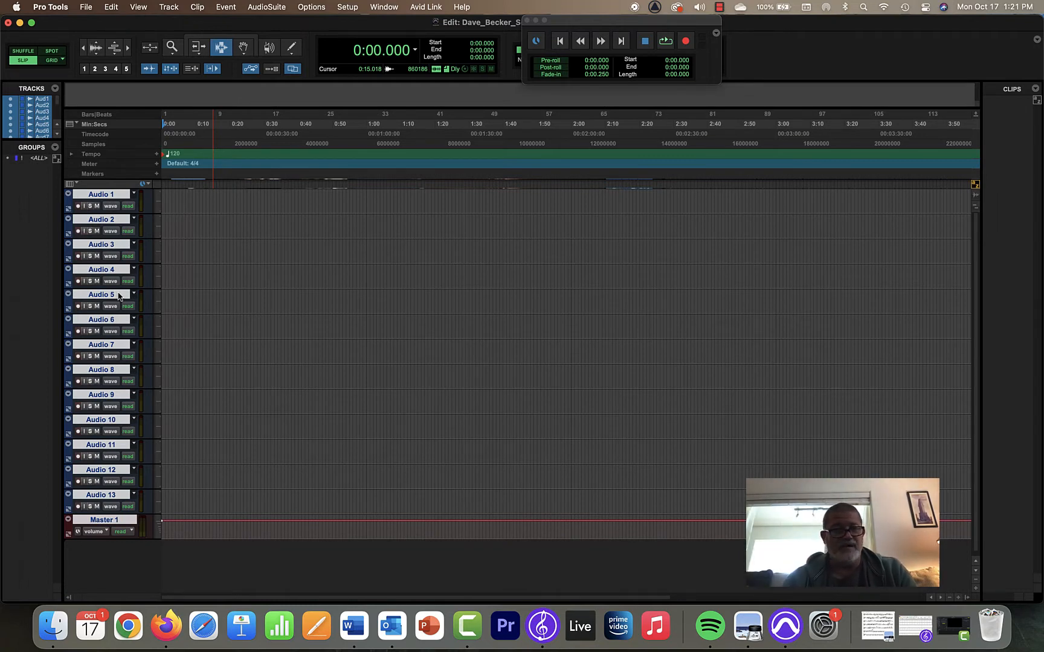
{"action": "key", "text": "ctrl+alt+Up"}
{"action": "key", "text": "ctrl+alt+Up"}
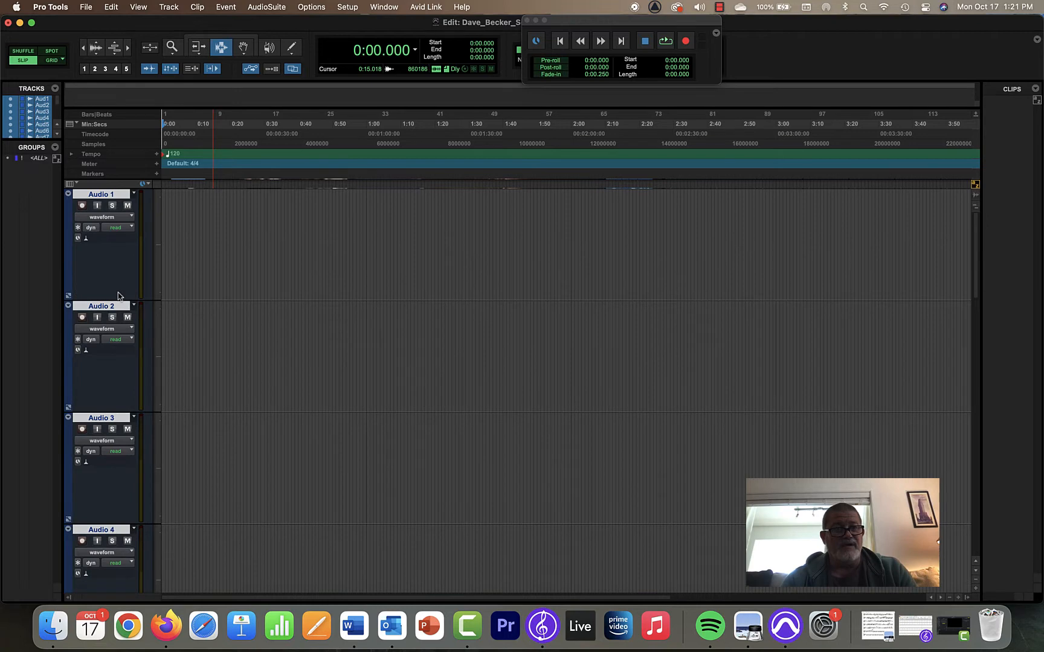
{"action": "key", "text": "ctrl+alt+Down"}
{"action": "key", "text": "ctrl+alt+Down"}
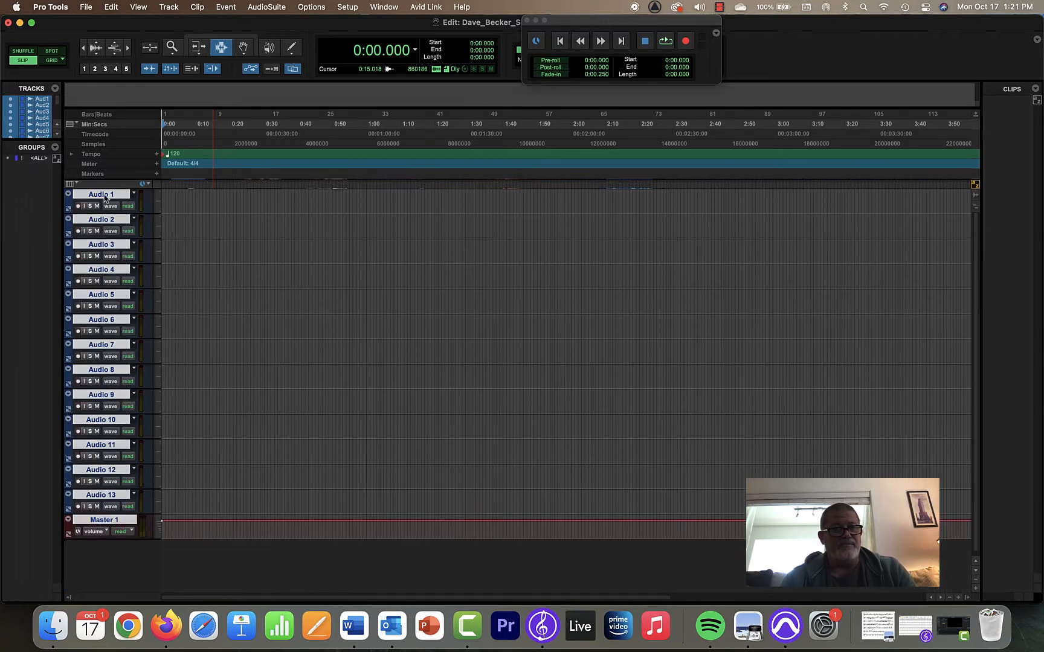
Rename the first three audio tracks KICK, SNARE and HIHAT.
{"action": "double_click", "coordinate": [101, 195]}
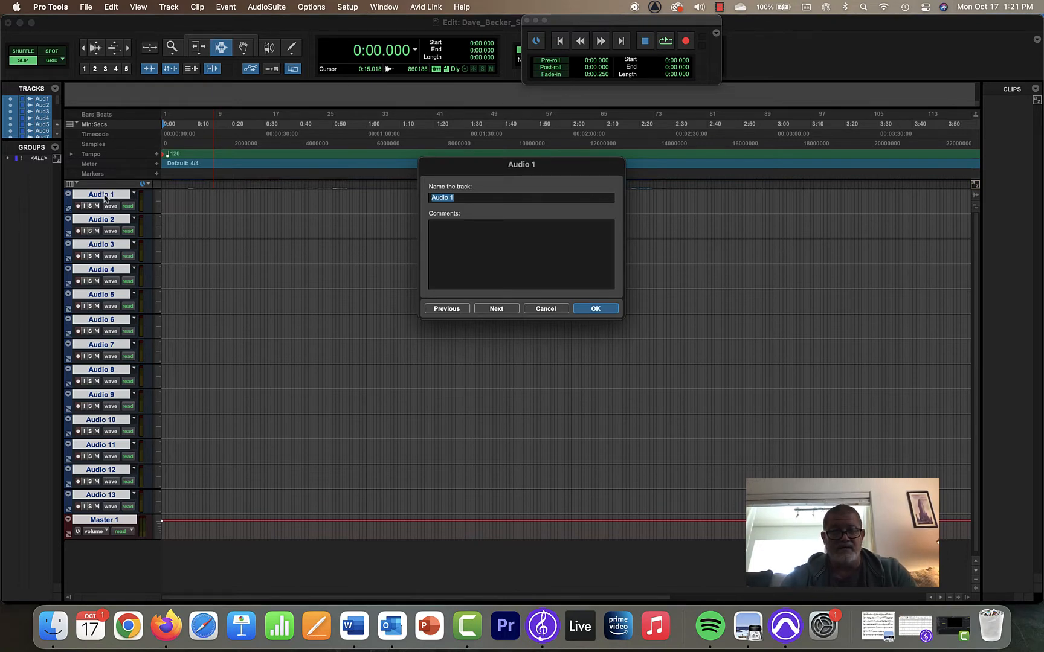
{"action": "type", "text": "KICK"}
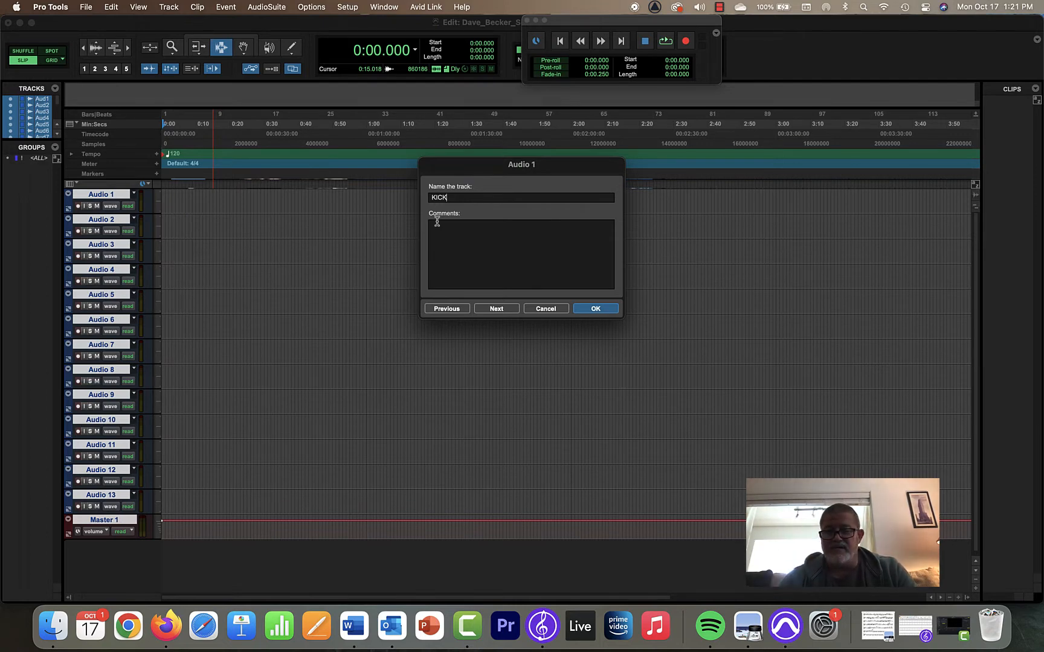
{"action": "key", "text": "super+Right"}
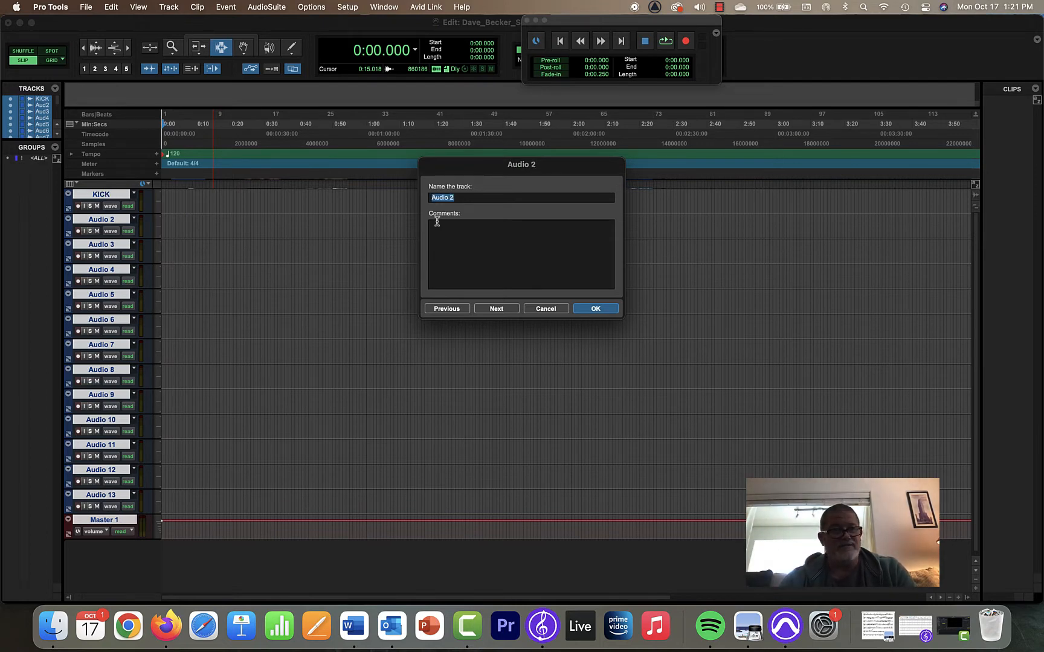
{"action": "type", "text": "SNARE"}
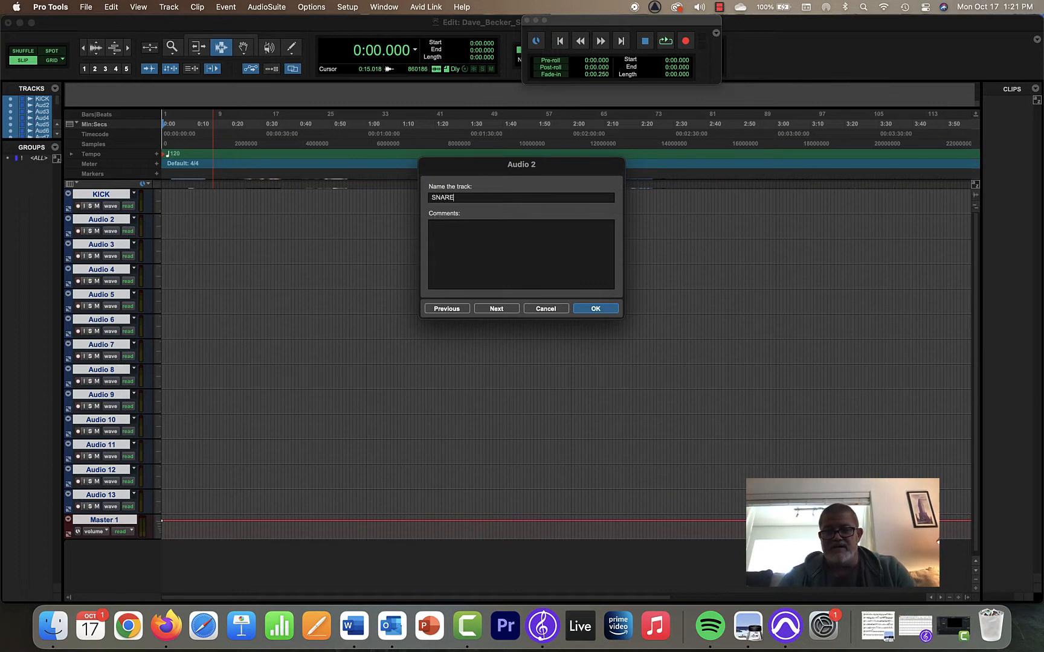
{"action": "key", "text": "super+Right"}
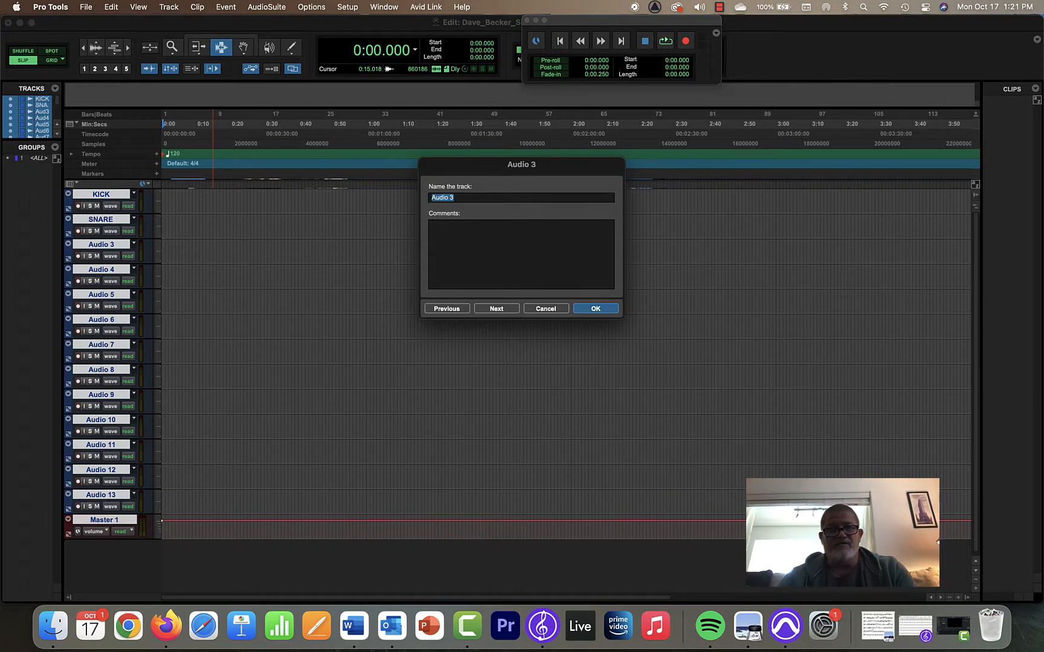
{"action": "type", "text": "HIHA"}
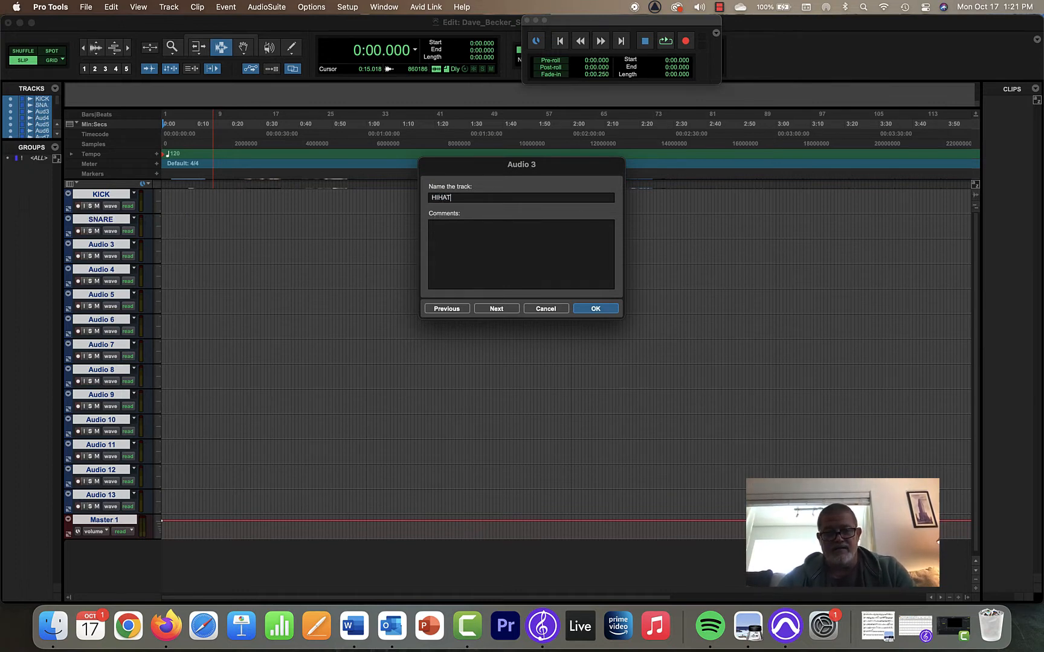
{"action": "type", "text": "T"}
{"action": "key", "text": "super+Right"}
Name audio tracks 4 to 6 TOM 1, TOM 2 and TOM 3.
{"action": "type", "text": "TOM"}
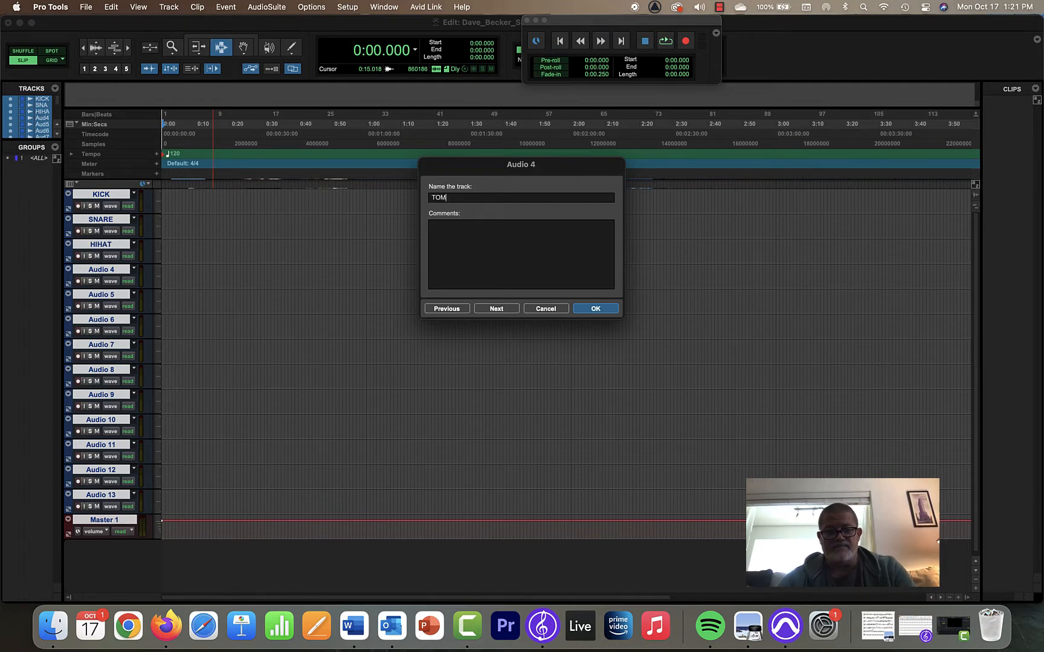
{"action": "type", "text": " 1"}
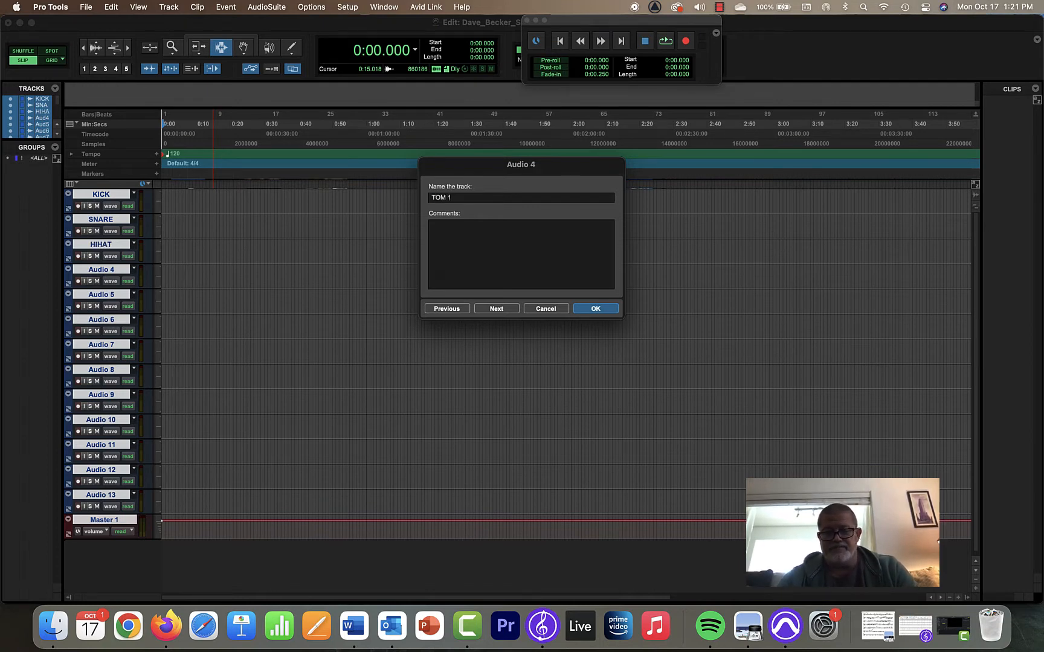
{"action": "key", "text": "super+Right"}
{"action": "type", "text": "TOM"}
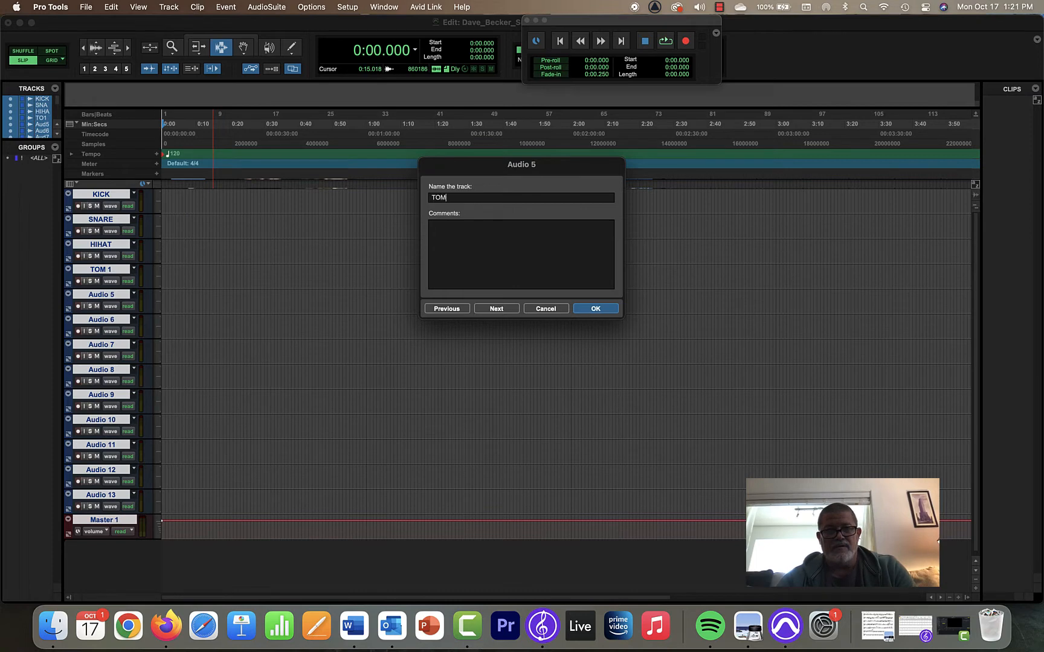
{"action": "type", "text": " 2"}
{"action": "key", "text": "super+Right"}
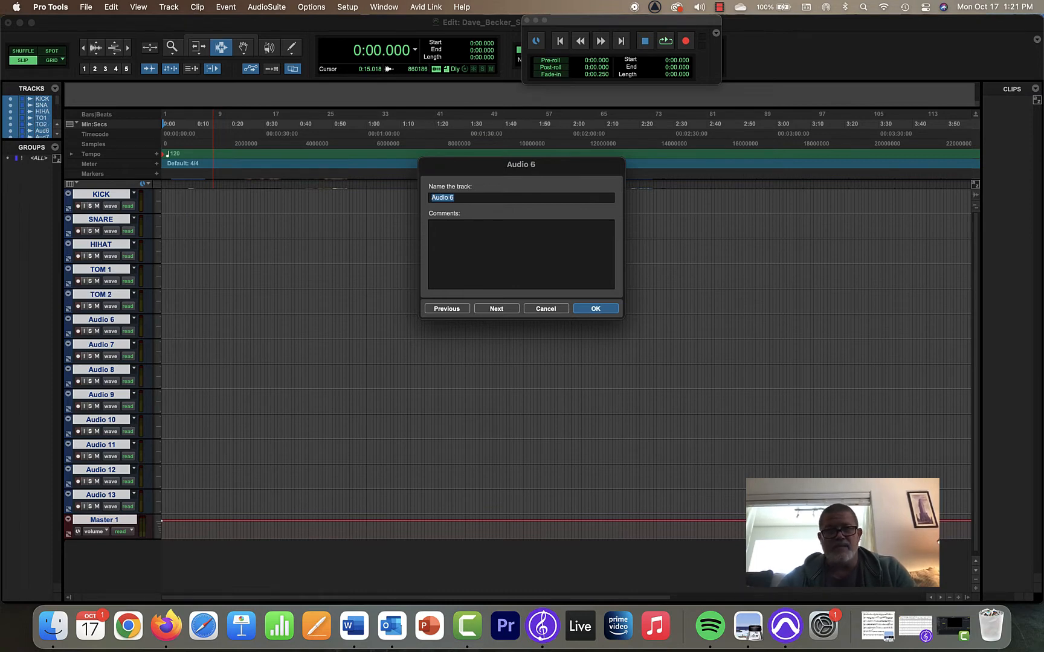
{"action": "type", "text": "TOM 3"}
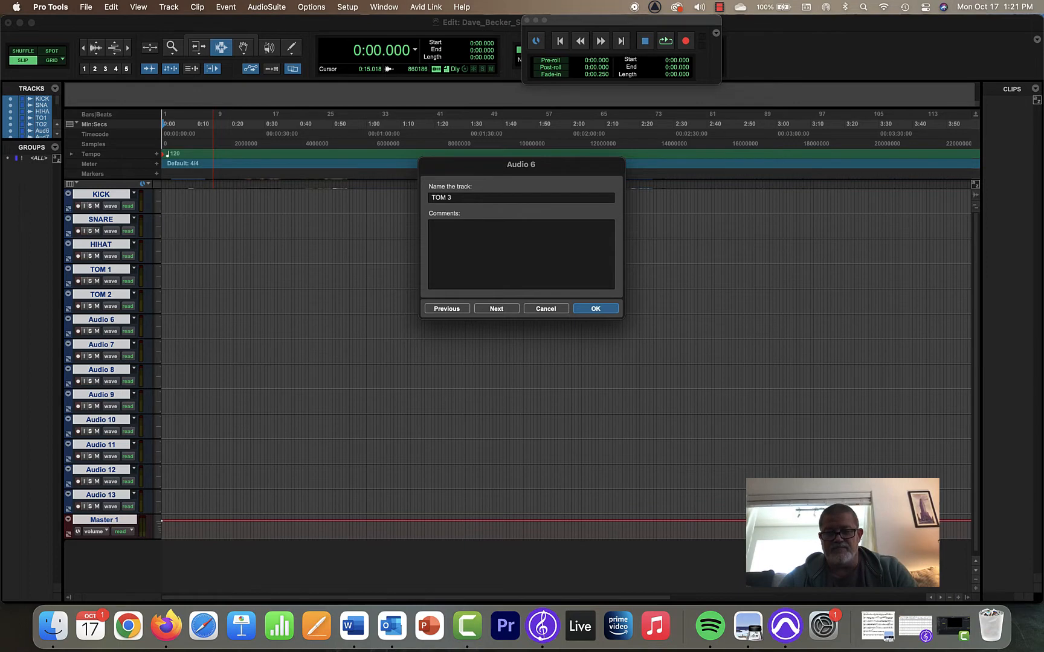
{"action": "key", "text": "super+Right"}
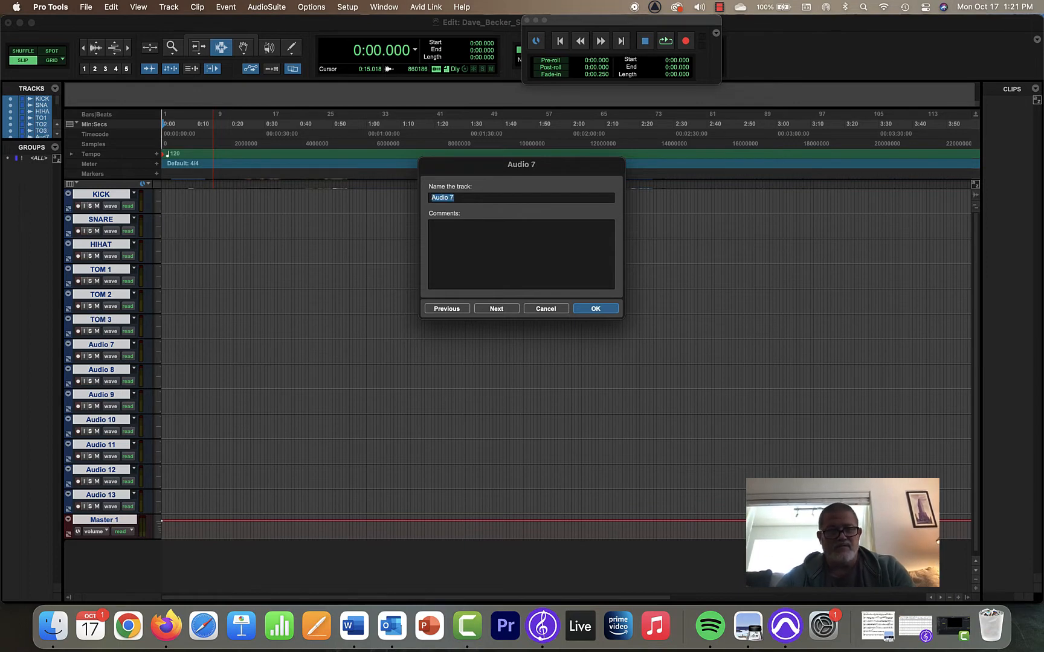
Name audio tracks 7 and 8 OH L and OH R for the left and right overheads.
{"action": "type", "text": "OH"}
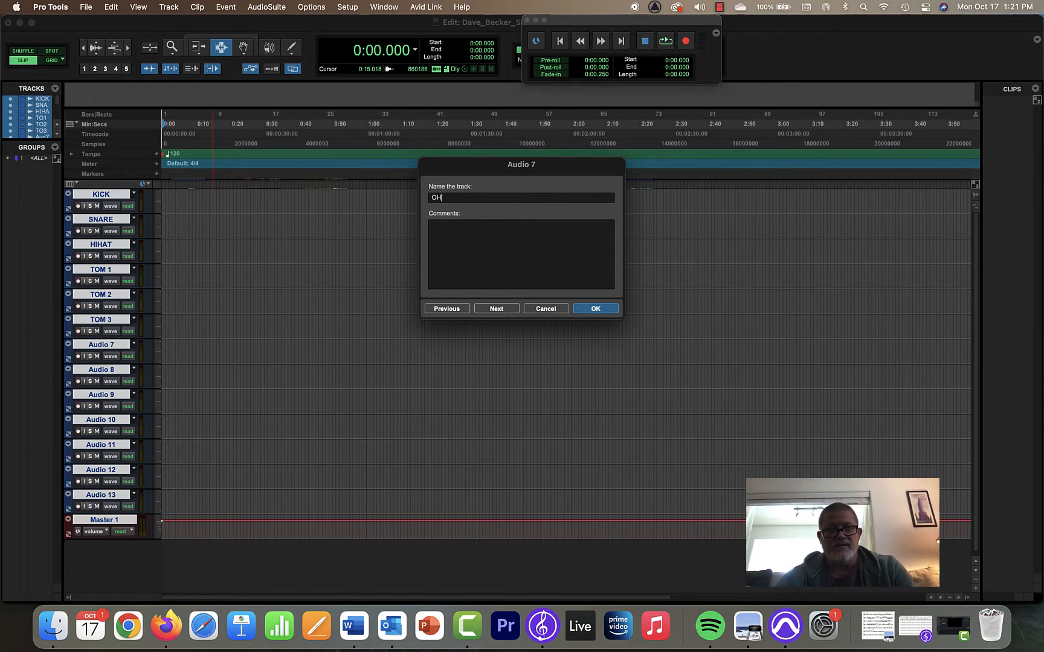
{"action": "type", "text": " L"}
{"action": "key", "text": "super+Right"}
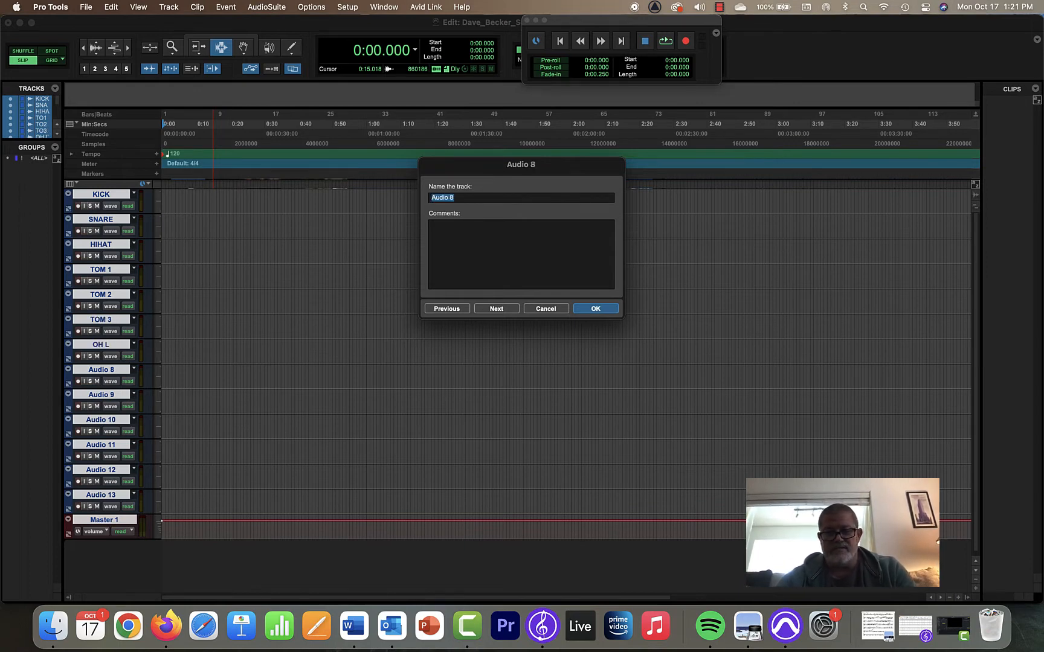
{"action": "type", "text": "OH R"}
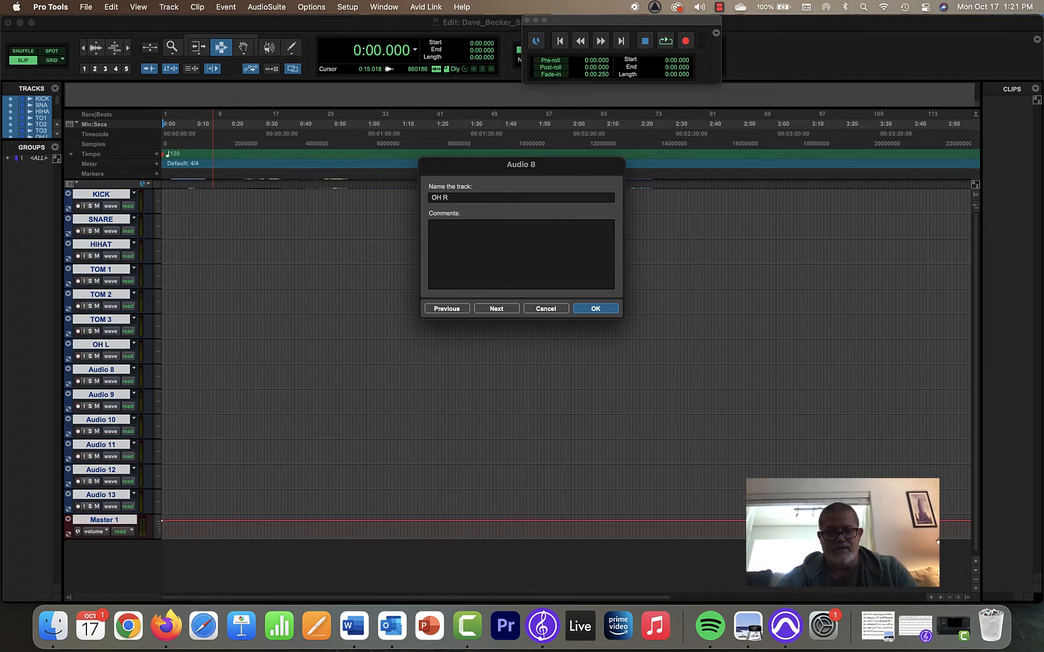
{"action": "key", "text": "super+Right"}
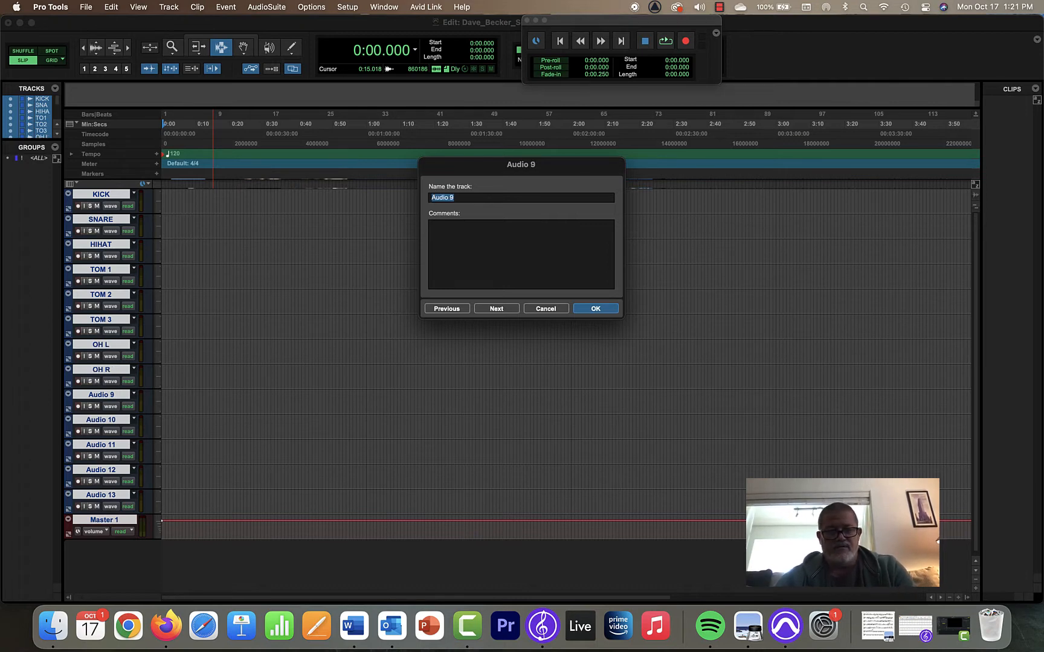
Name audio tracks 9 and 10 BASS DI and BASS MIC.
{"action": "type", "text": "BASS"}
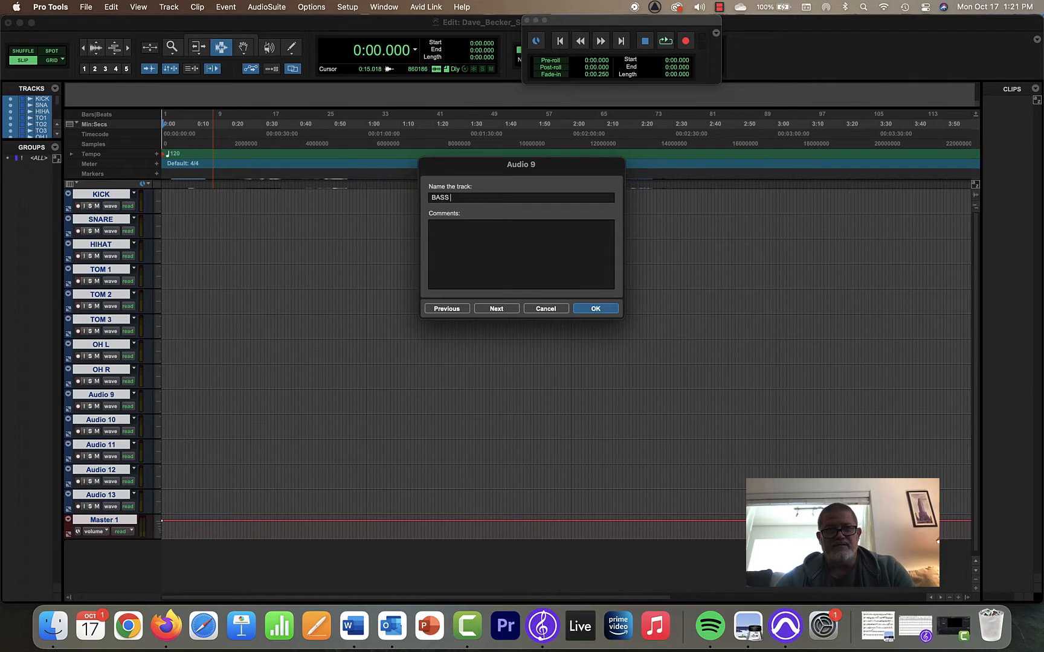
{"action": "type", "text": " DI"}
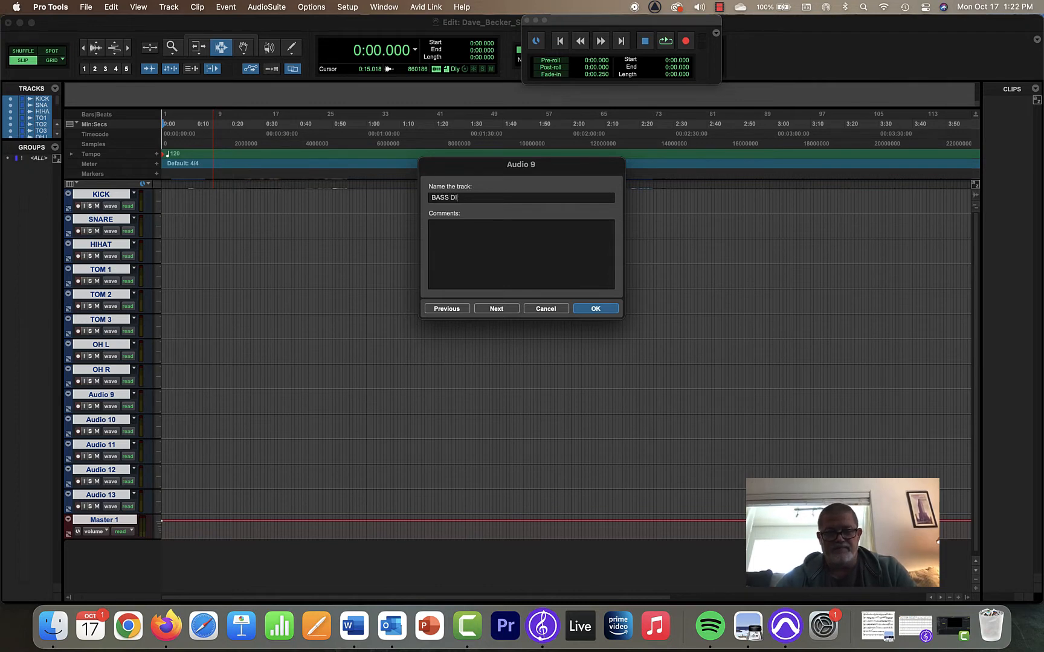
{"action": "key", "text": "super+Right"}
{"action": "type", "text": "BA"}
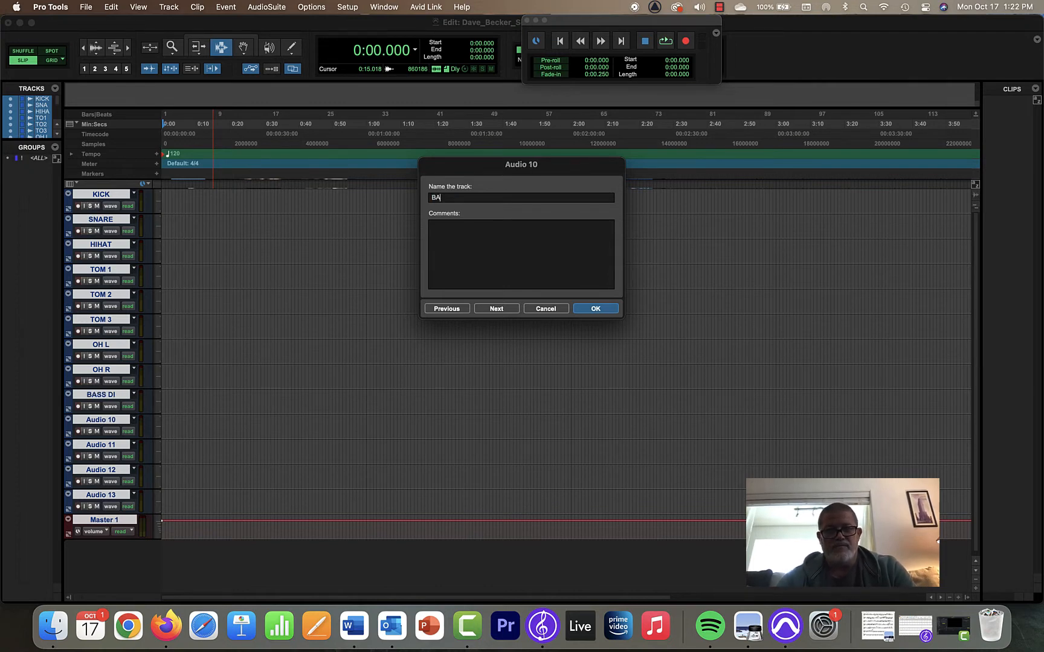
{"action": "type", "text": "SS MIC"}
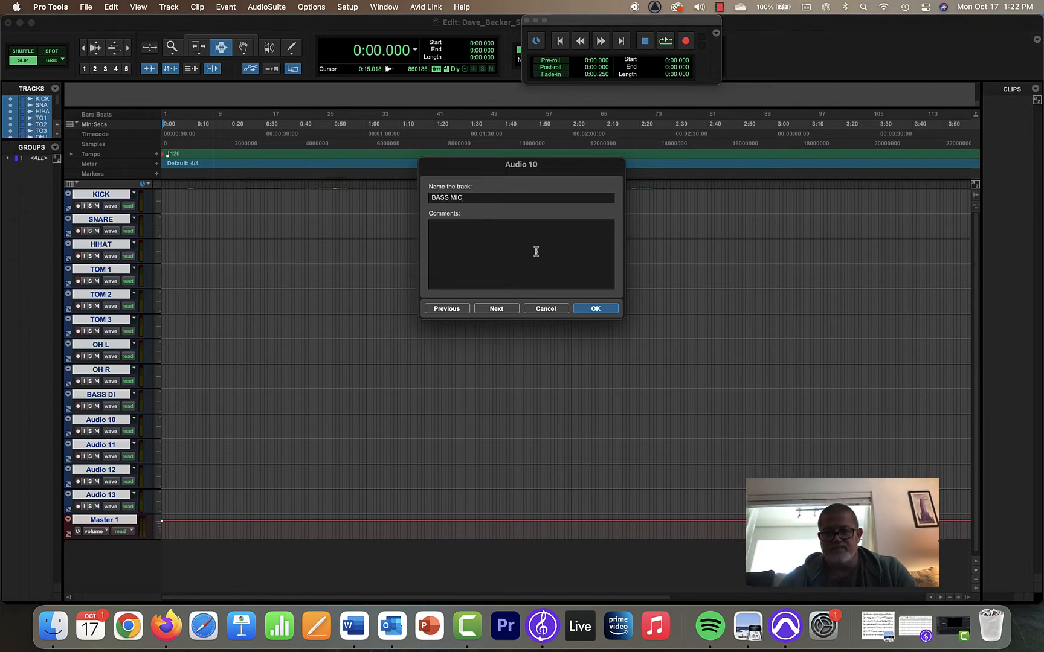
{"action": "key", "text": "super+Right"}
Name audio tracks 11 and 12 PIANO L and PIANO R.
{"action": "type", "text": "PIA"}
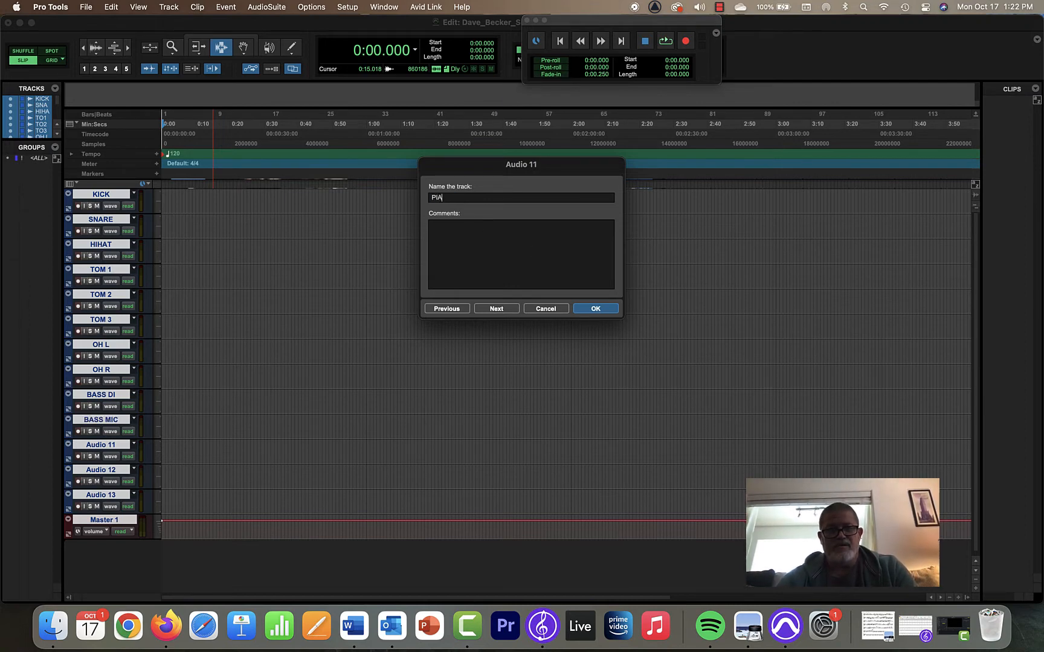
{"action": "type", "text": "NO L"}
{"action": "key", "text": "super+Right"}
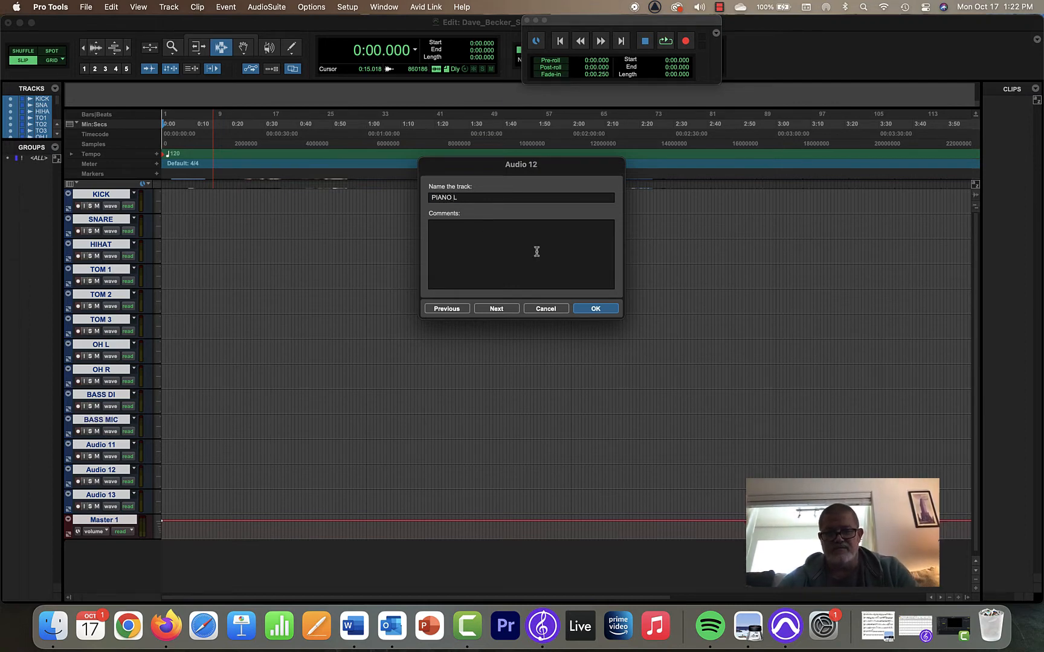
{"action": "type", "text": "PIANO"}
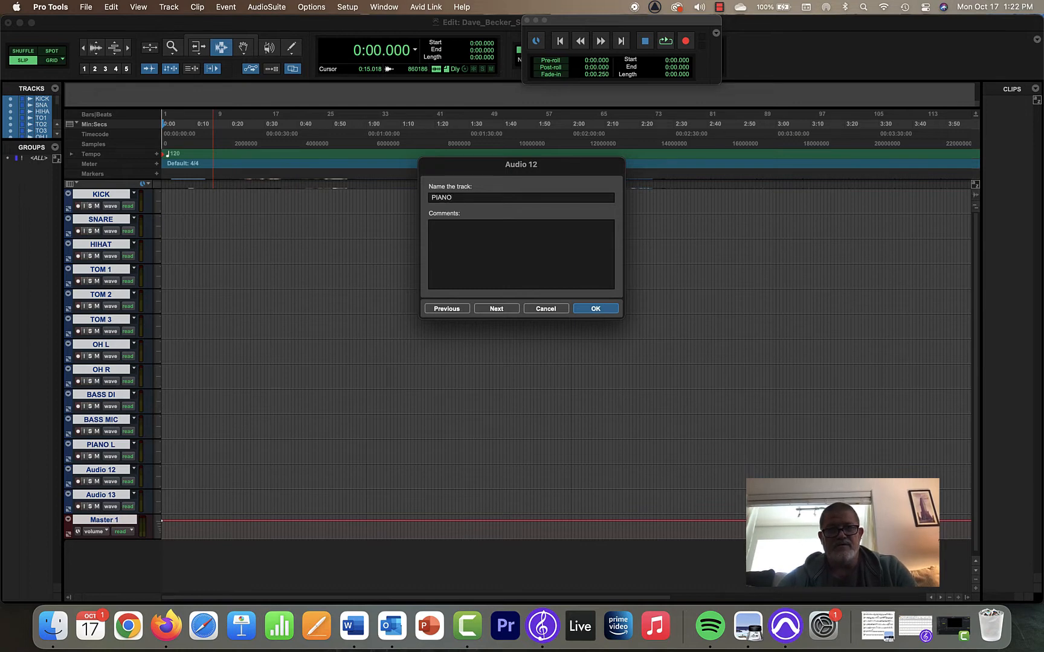
{"action": "type", "text": " R"}
{"action": "key", "text": "super+Right"}
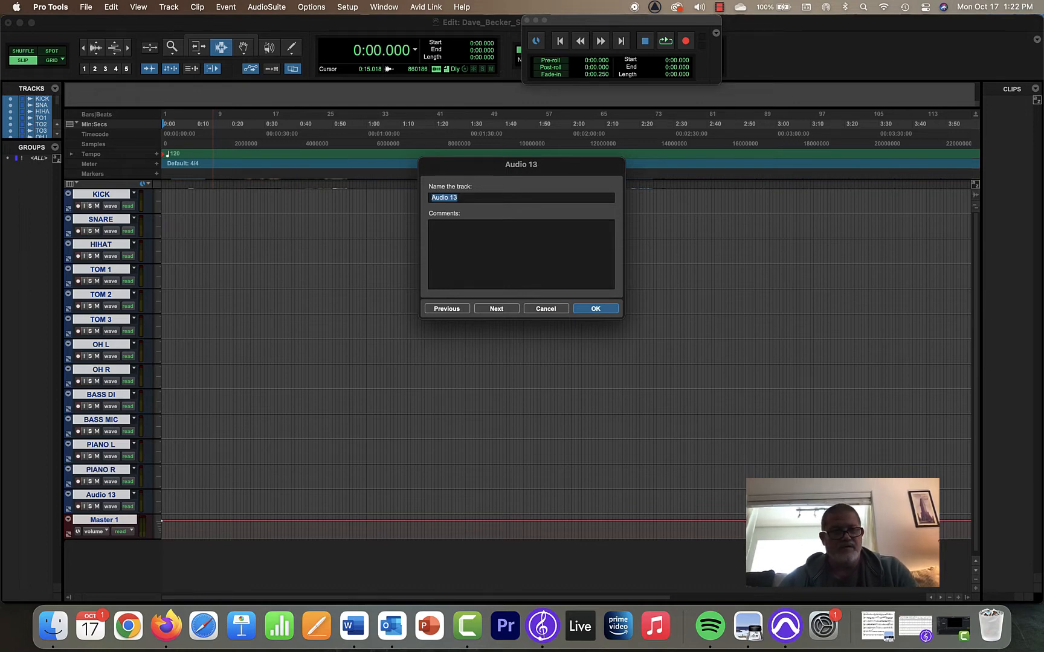
Name audio track 13 SAX and the master track MASTER FADER, and finish the track naming.
{"action": "type", "text": "SAX"}
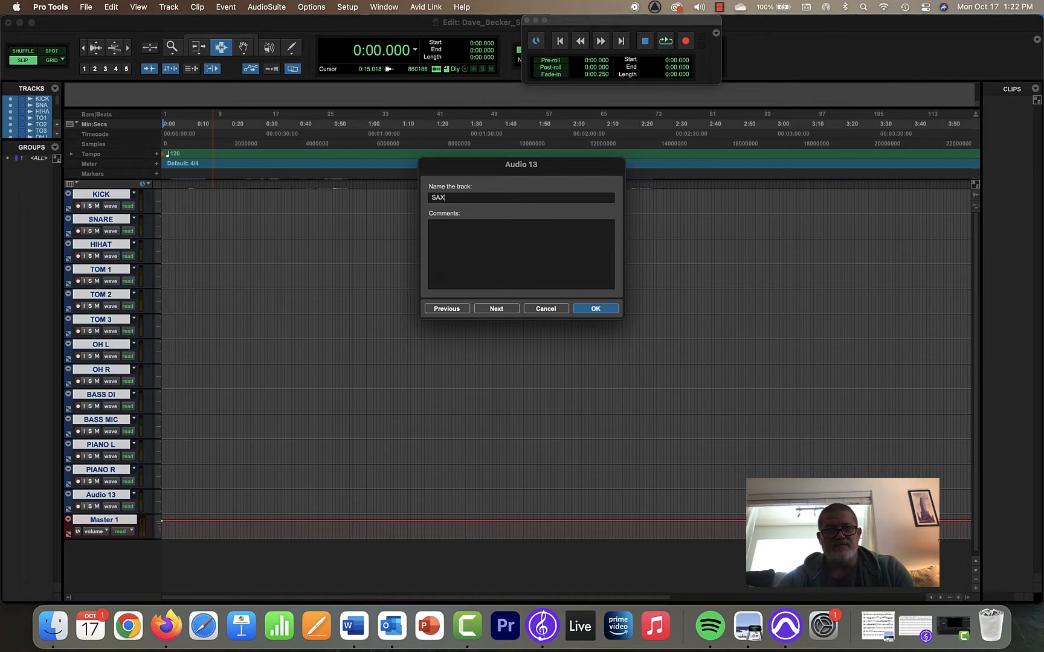
{"action": "key", "text": "super+Right"}
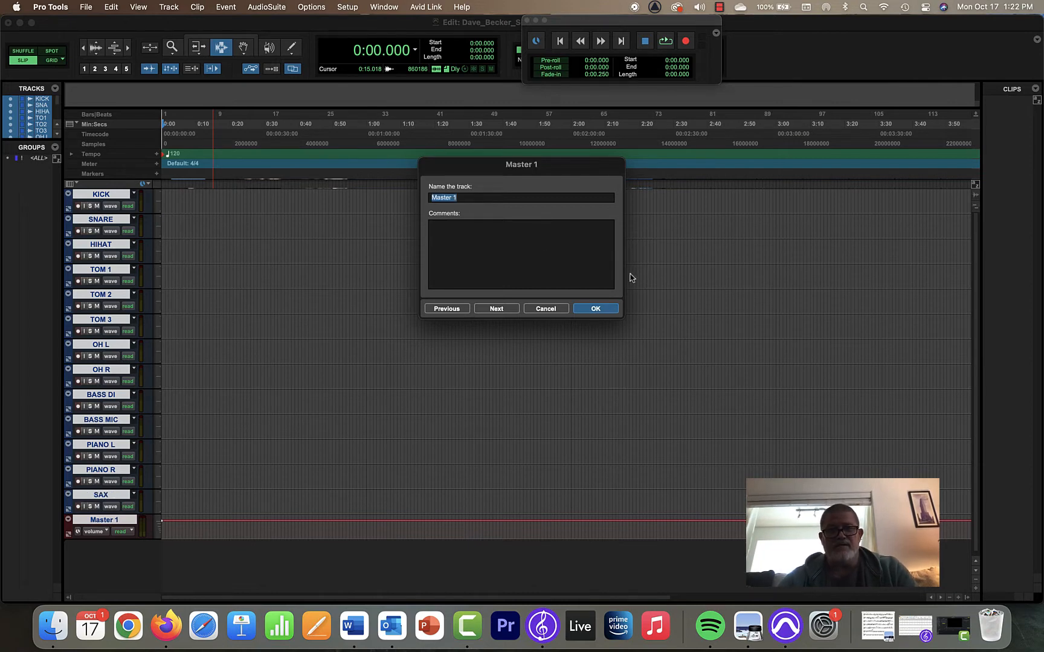
{"action": "type", "text": "MASTER FADER"}
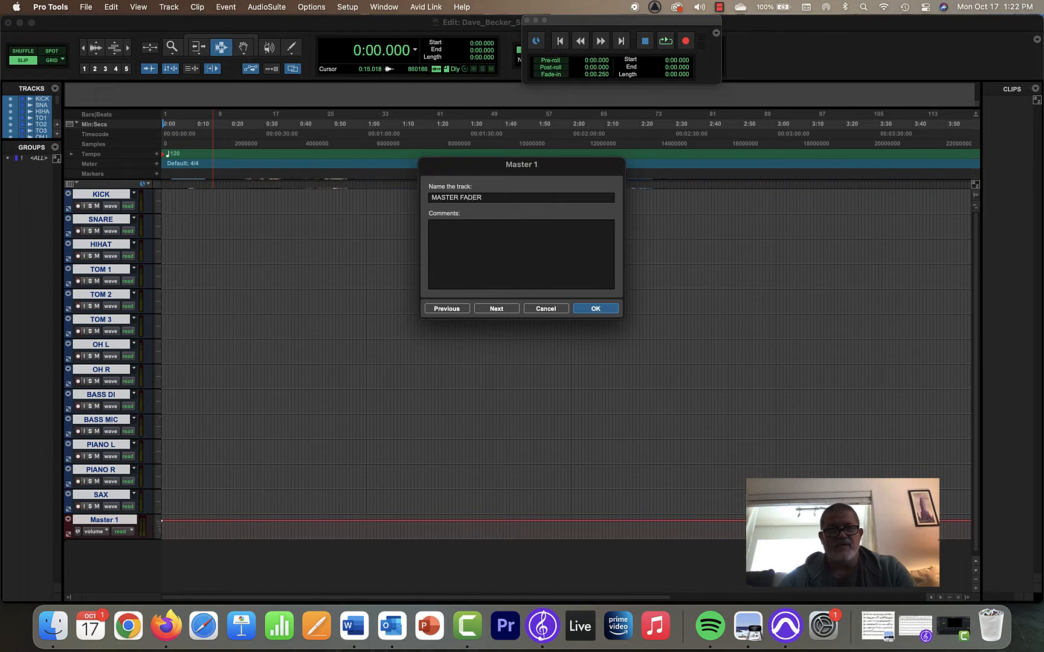
{"action": "key", "text": "Return"}
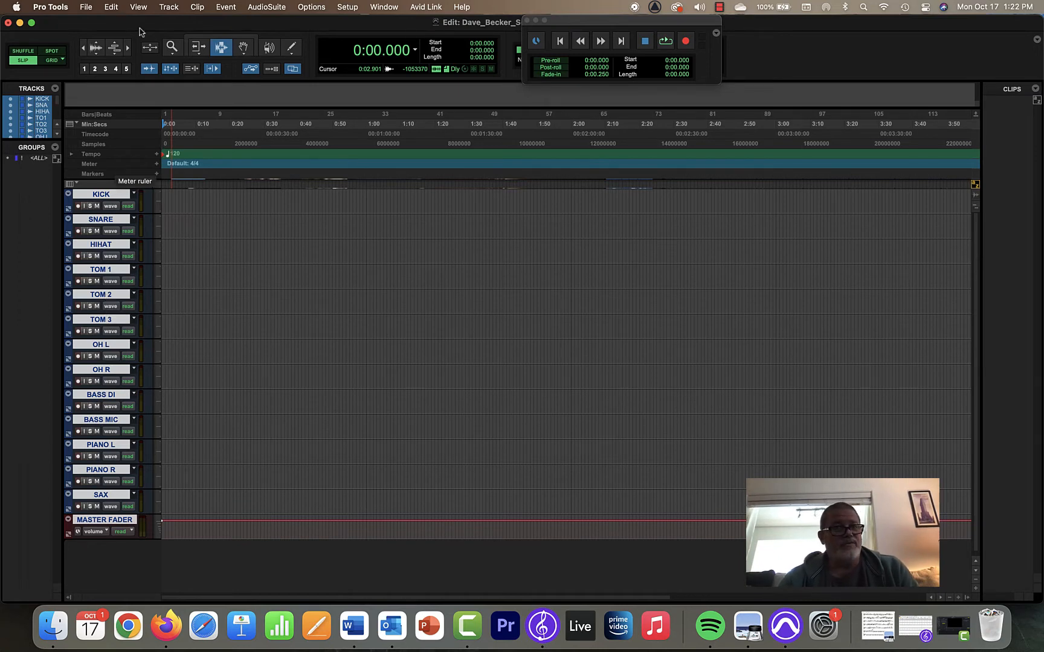
Show the Comments column for the tracks in the Edit window.
{"action": "left_click", "coordinate": [139, 7]}
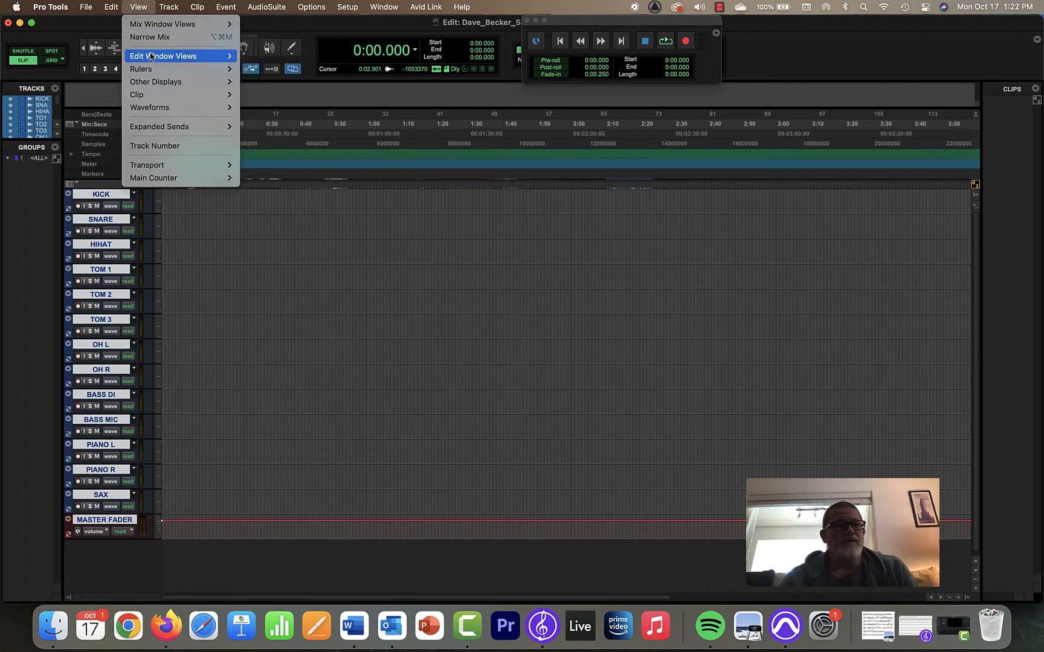
{"action": "mouse_move", "coordinate": [150, 56]}
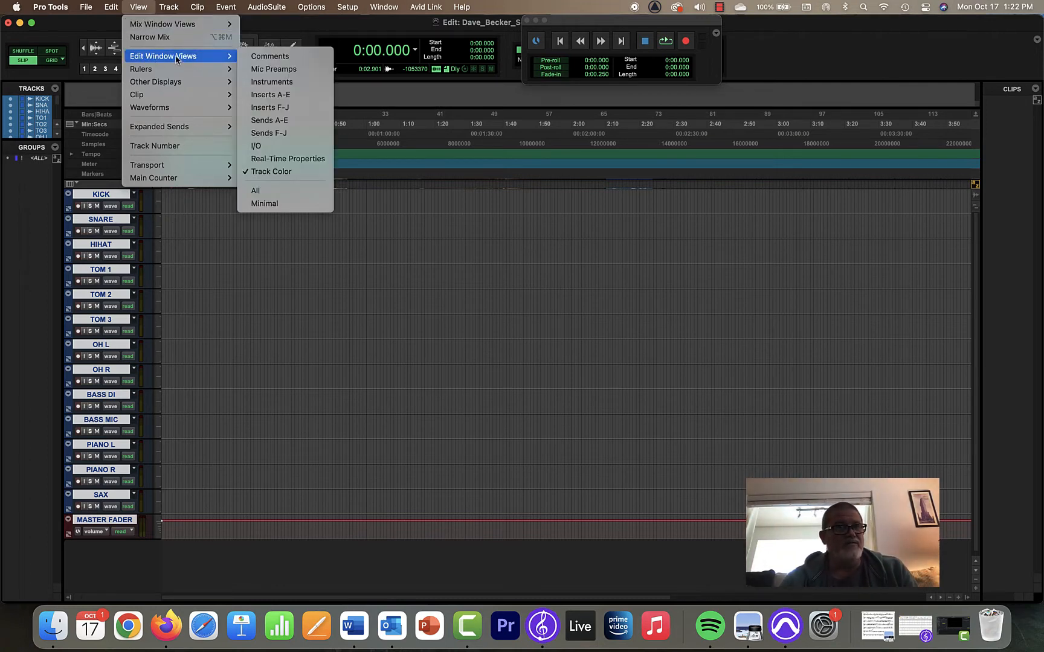
{"action": "left_click", "coordinate": [273, 59]}
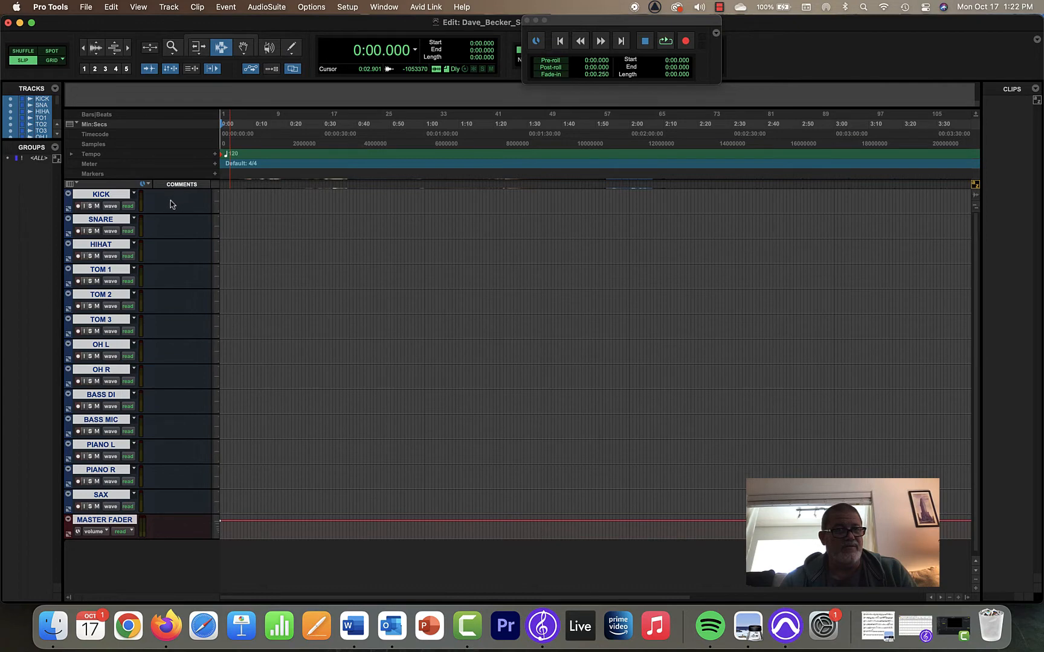
Enter the KICK track's comment as the player's first name followed by "D112, ISO 1-SSL 1, CUE B".
{"action": "left_click", "coordinate": [169, 203]}
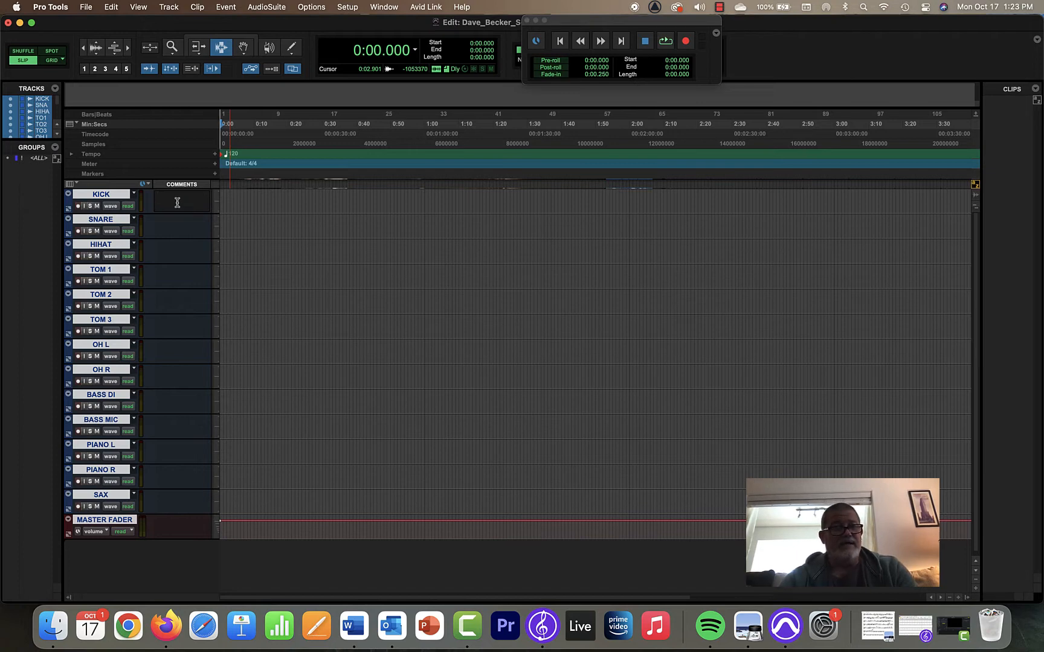
{"action": "type", "text": "ANDY"}
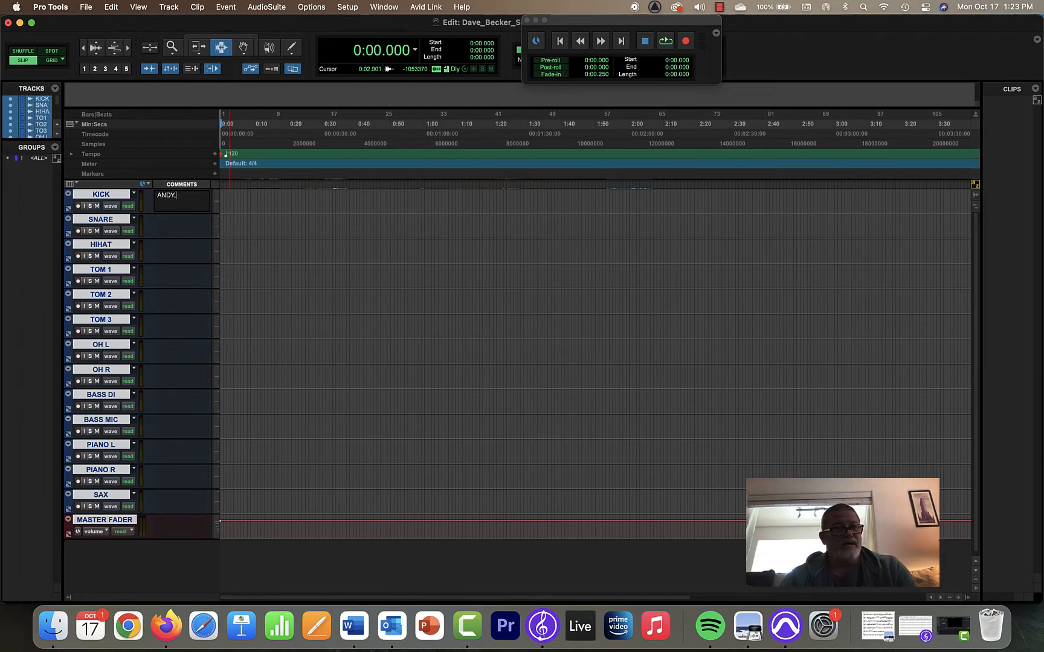
{"action": "type", "text": ", "}
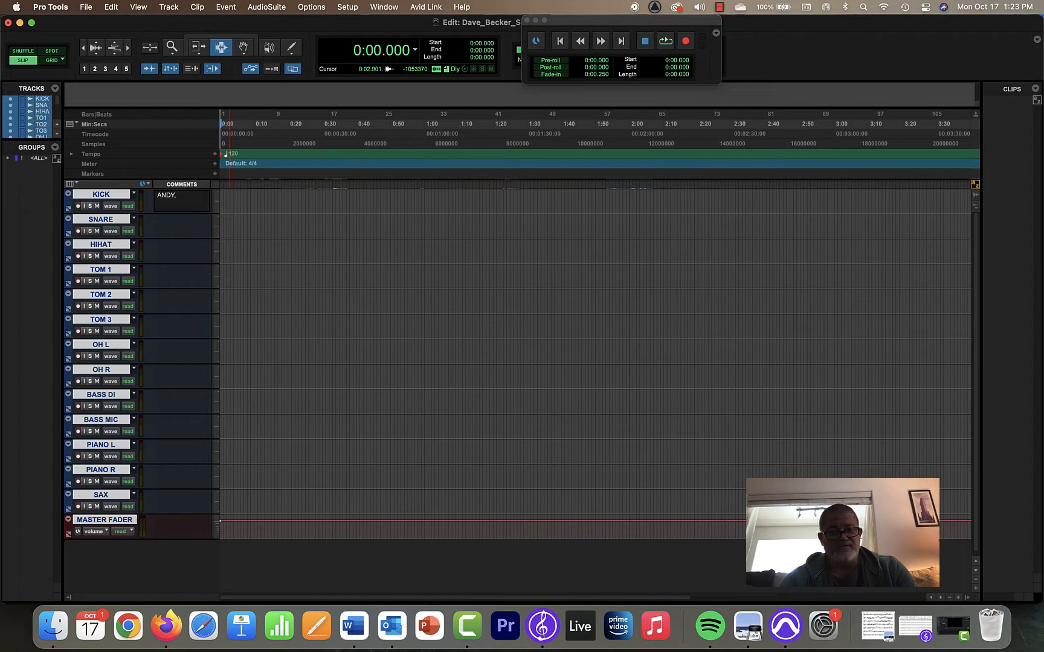
{"action": "type", "text": "D122"}
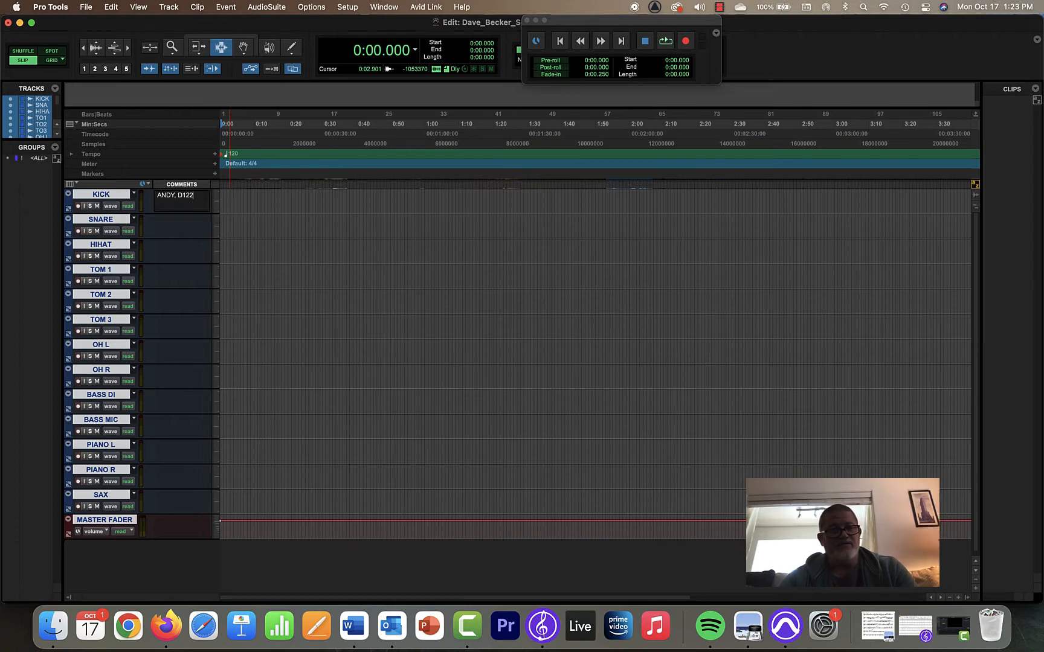
{"action": "key", "text": "BackSpace"}
{"action": "key", "text": "BackSpace"}
{"action": "type", "text": "1"}
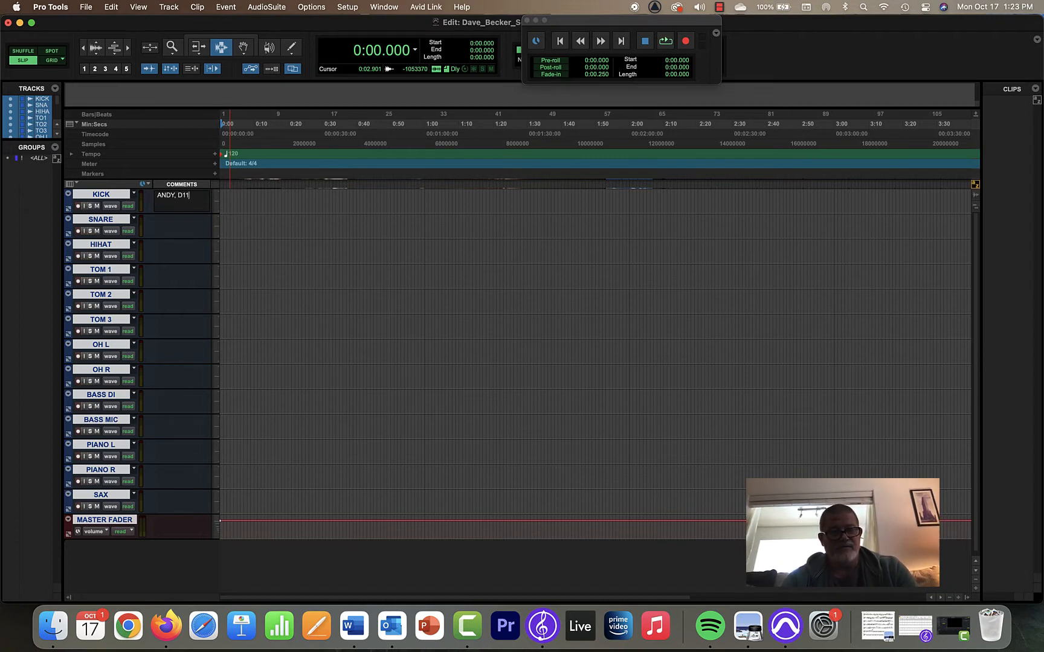
{"action": "type", "text": "2,"}
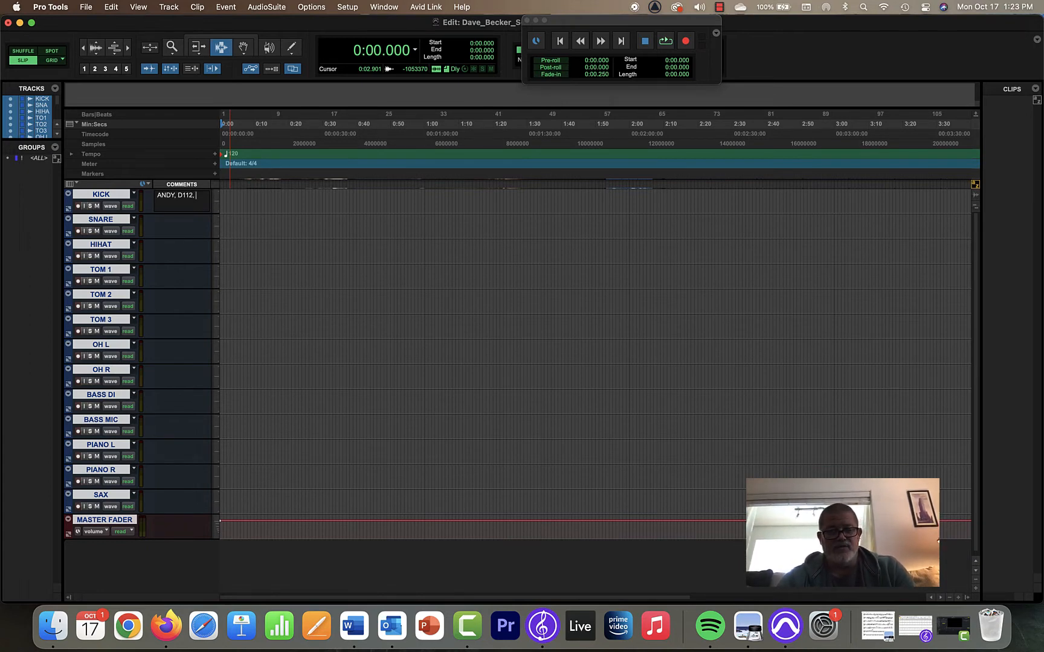
{"action": "type", "text": "IS"}
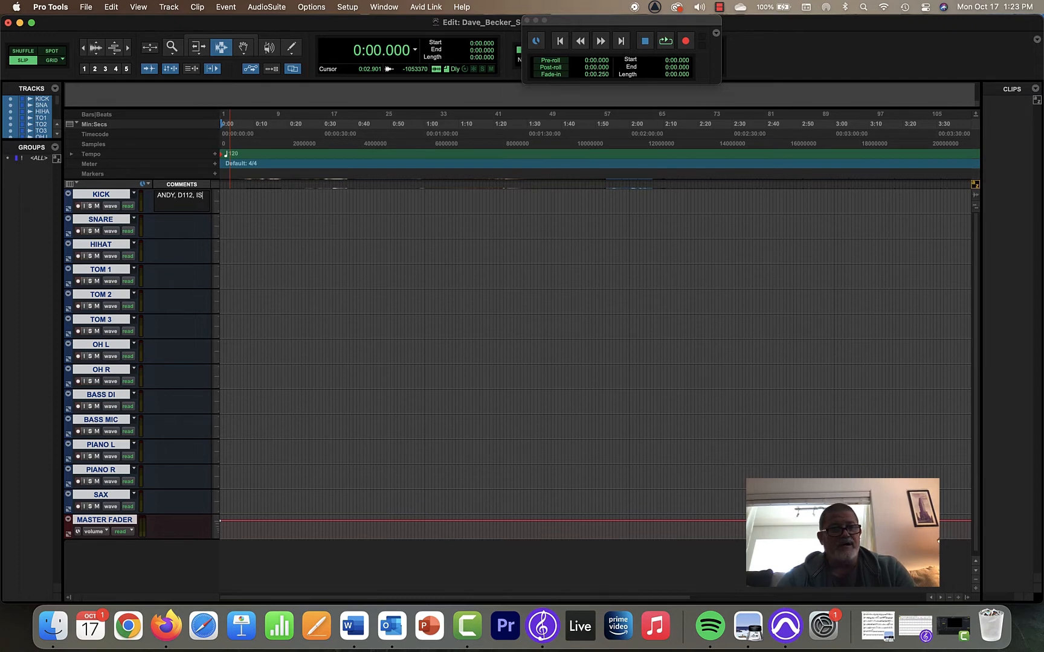
{"action": "type", "text": "O 1"}
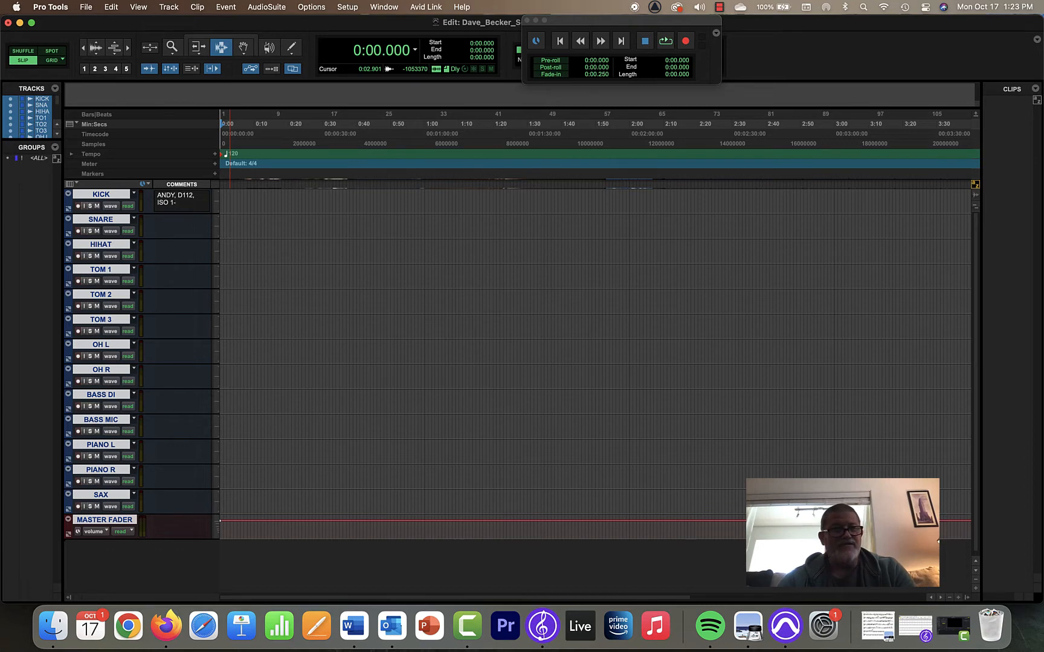
{"action": "type", "text": "-SS"}
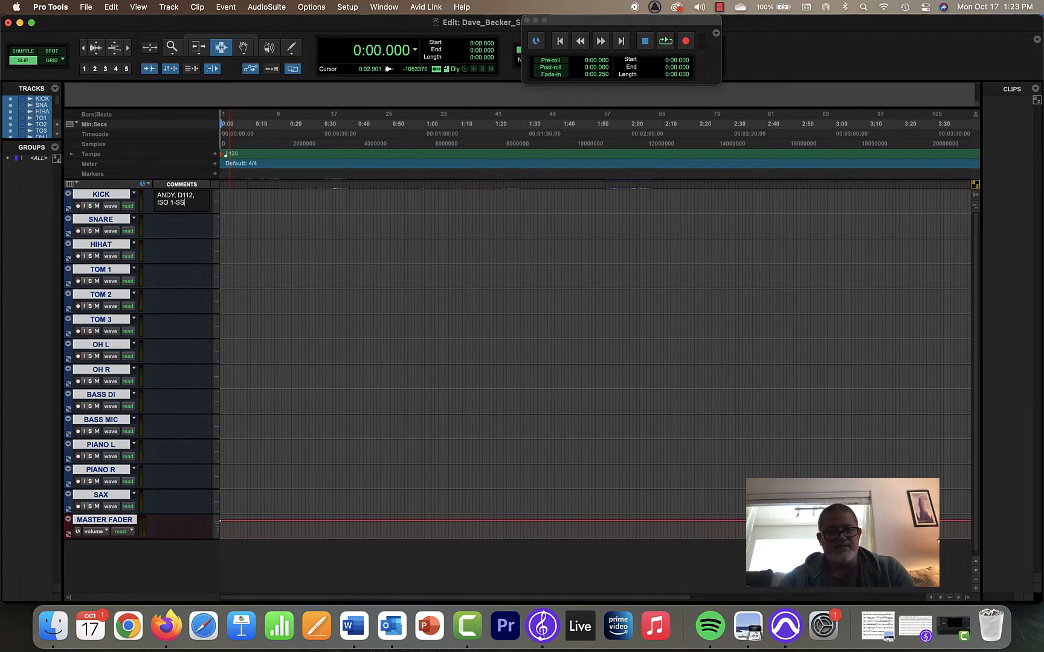
{"action": "type", "text": "L 1,"}
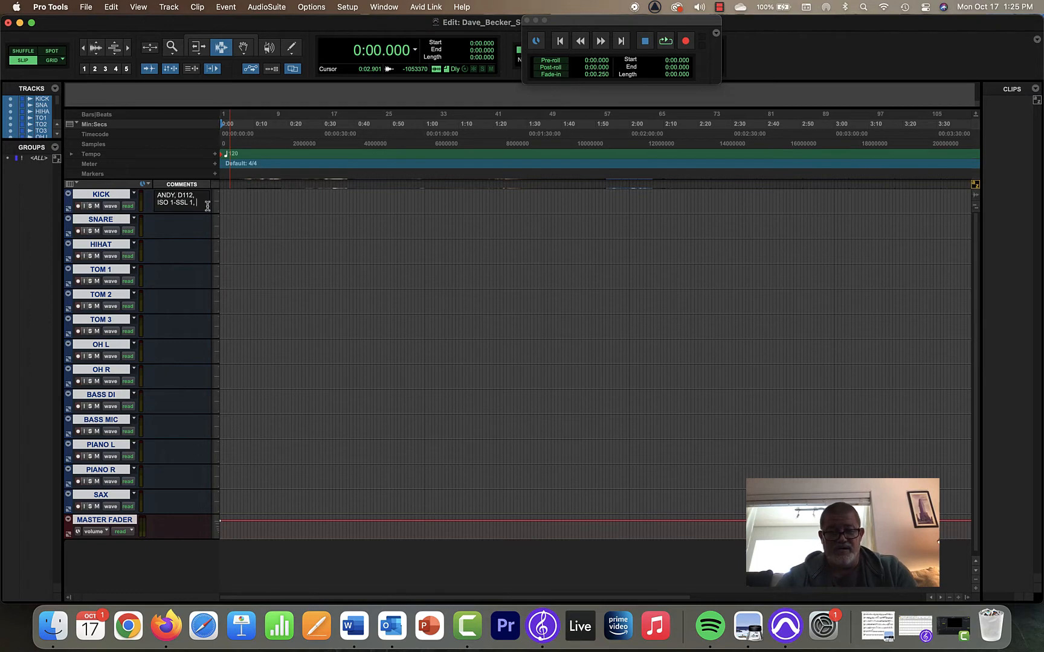
{"action": "type", "text": "CUE"}
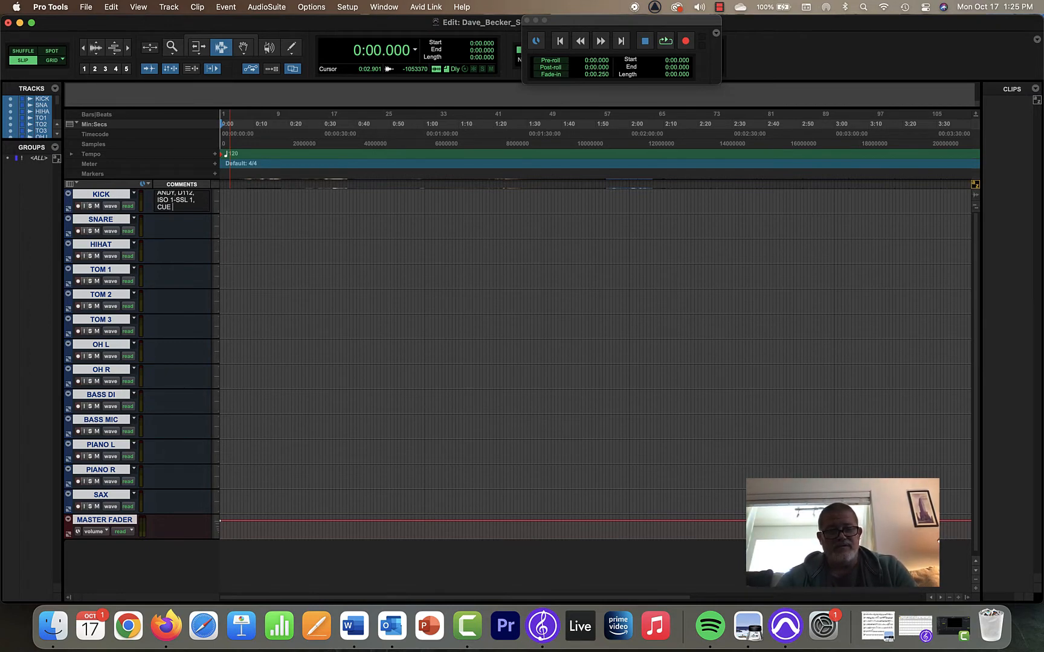
{"action": "type", "text": " B"}
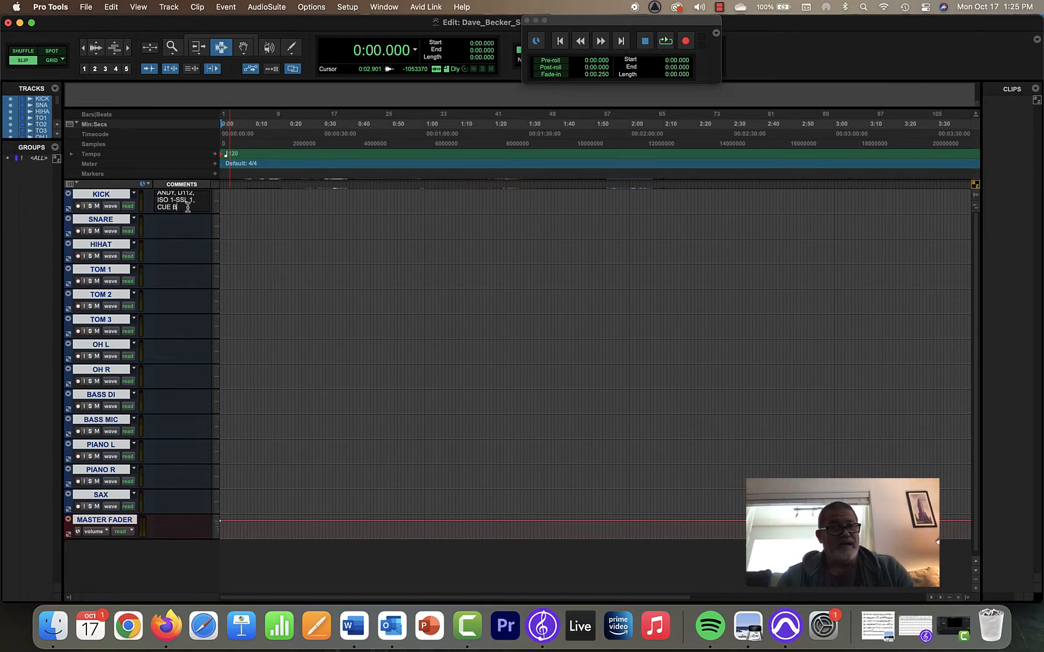
{"action": "key", "text": "Tab"}
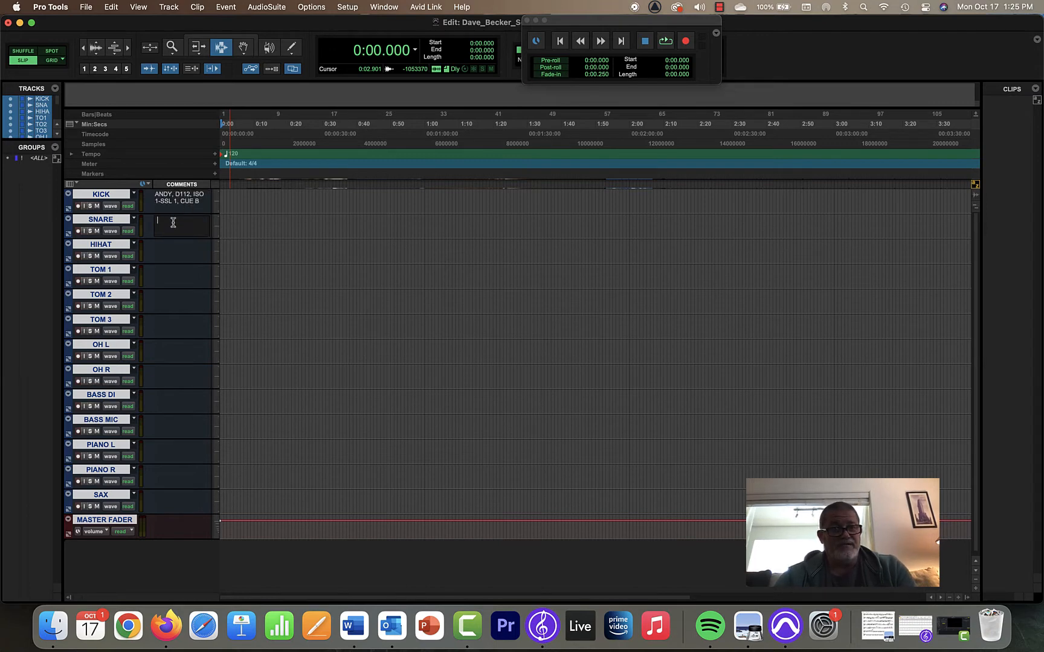
Enter the SNARE track's comment as the player's first name followed by "SM 57, ISO 2-SSL 2, CUE B".
{"action": "type", "text": "AND"}
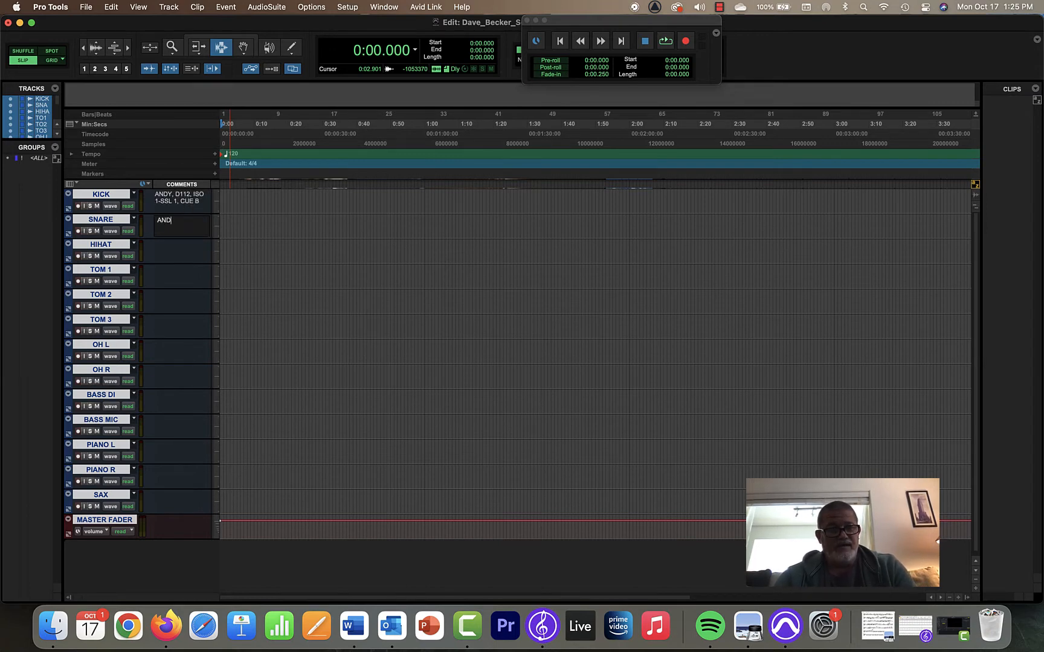
{"action": "type", "text": "Y, "}
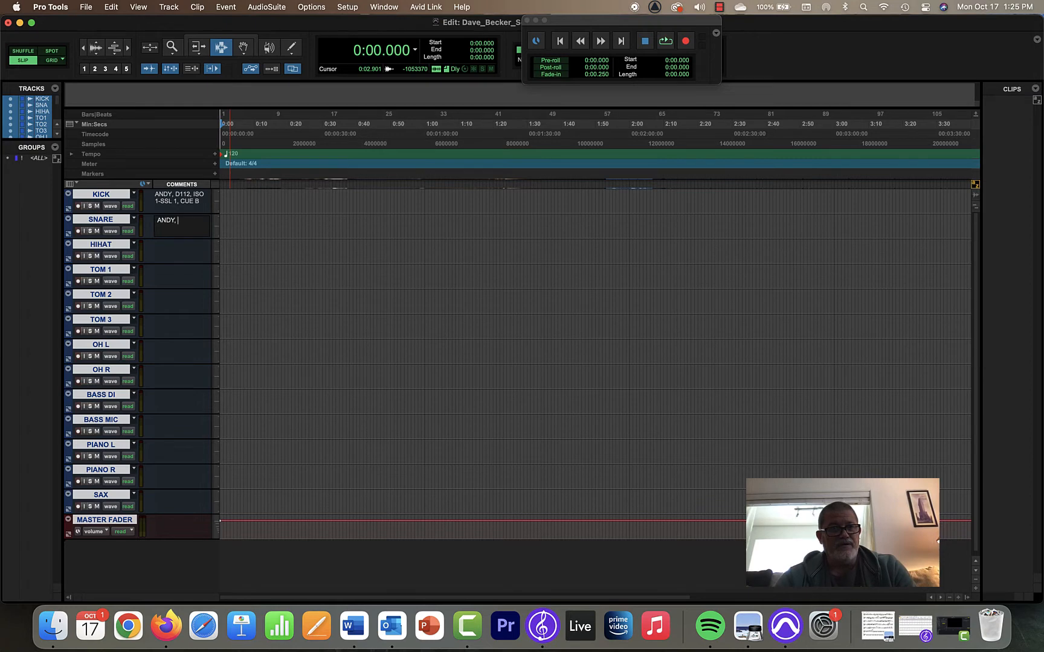
{"action": "type", "text": "SM"}
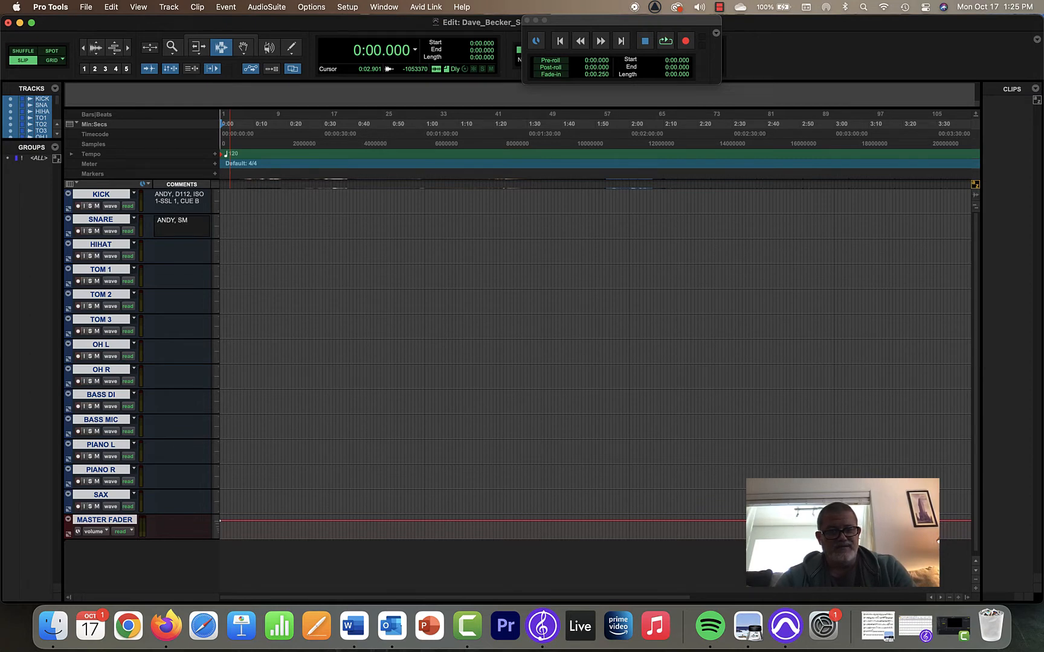
{"action": "type", "text": " 57, "}
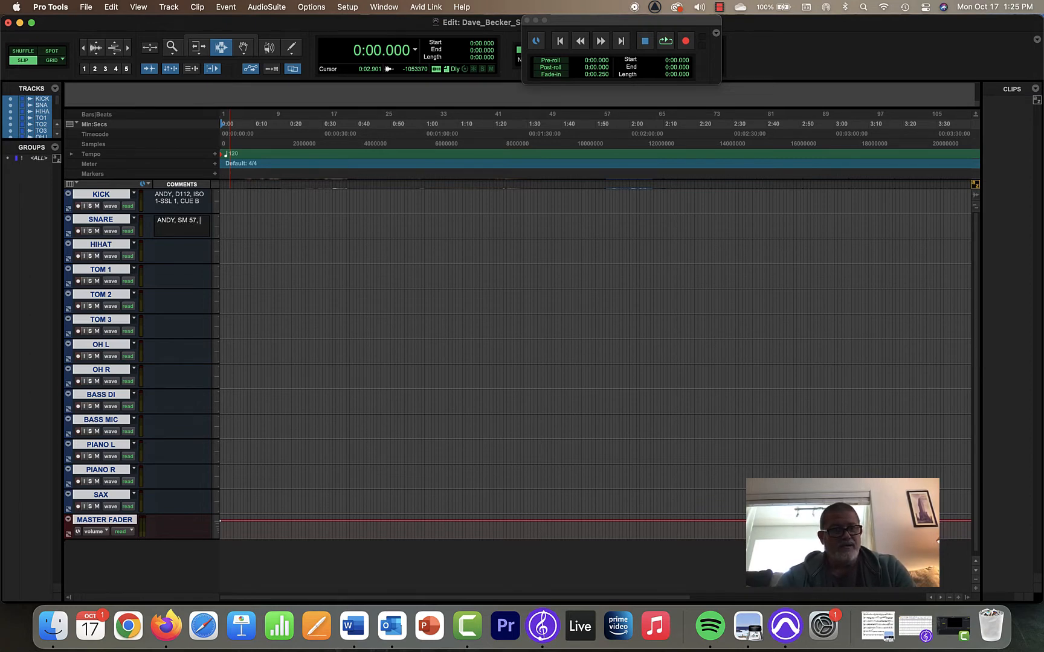
{"action": "type", "text": "IS"}
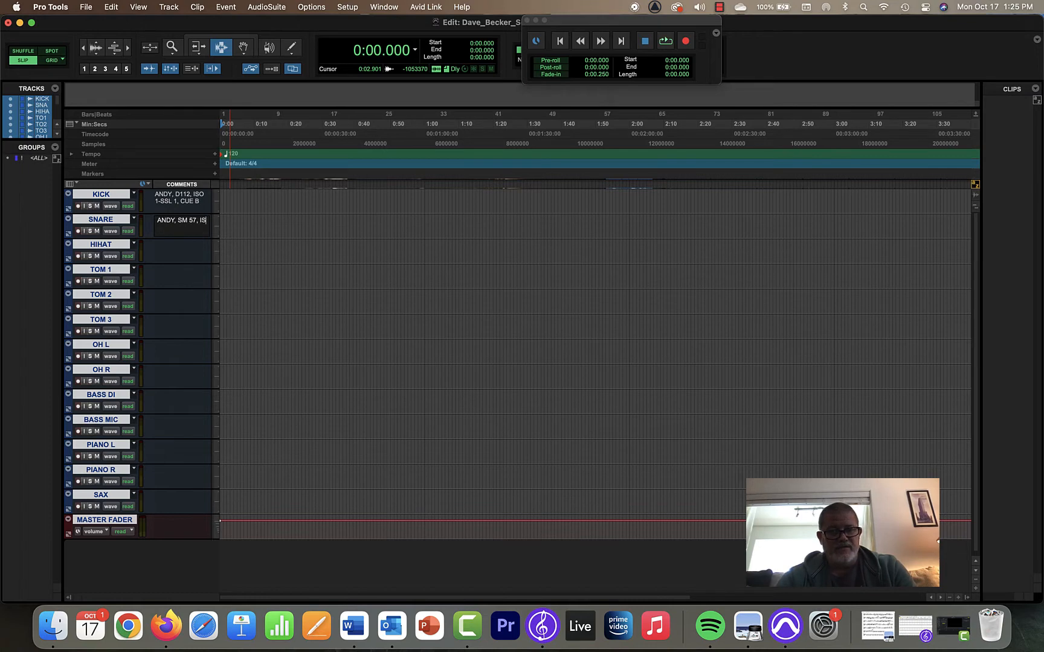
{"action": "type", "text": "O 2"}
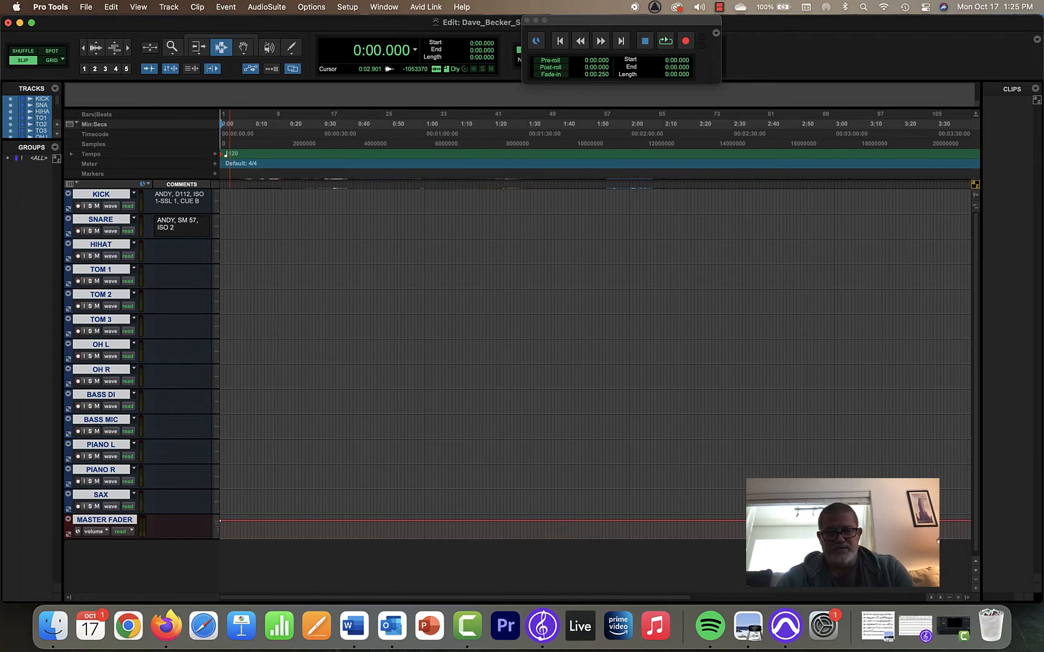
{"action": "type", "text": "-SSL2,"}
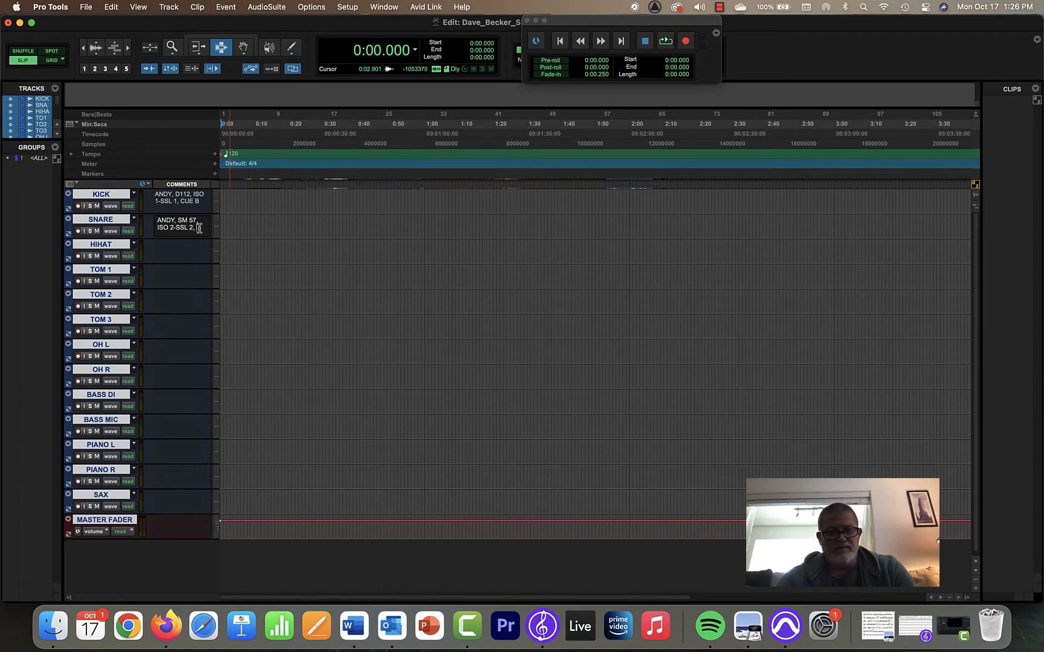
{"action": "type", "text": "CUE B"}
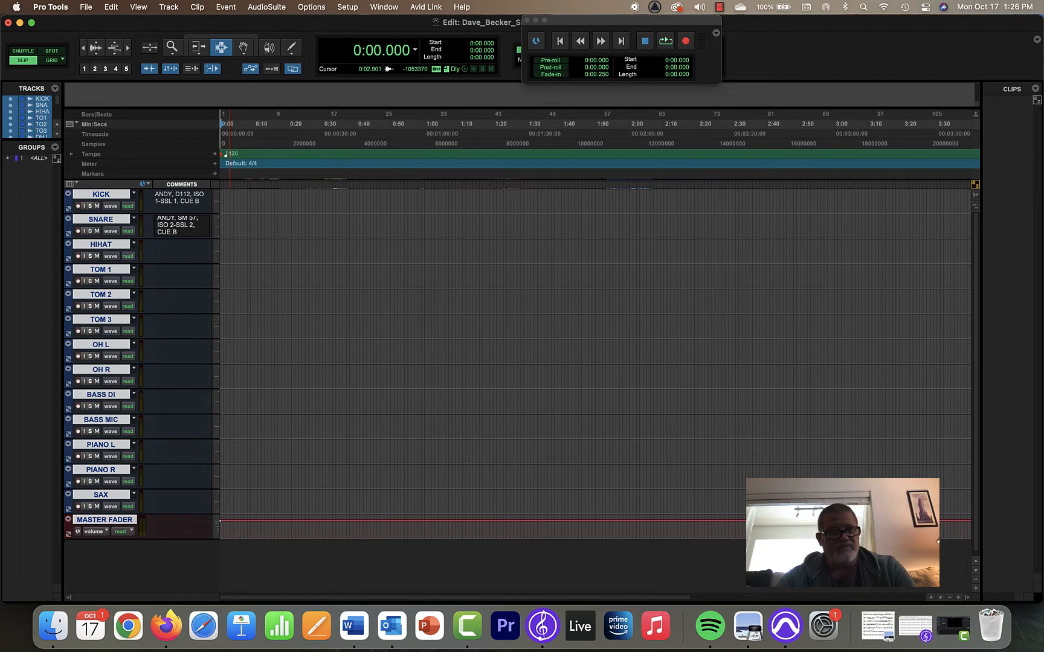
{"action": "key", "text": "Tab"}
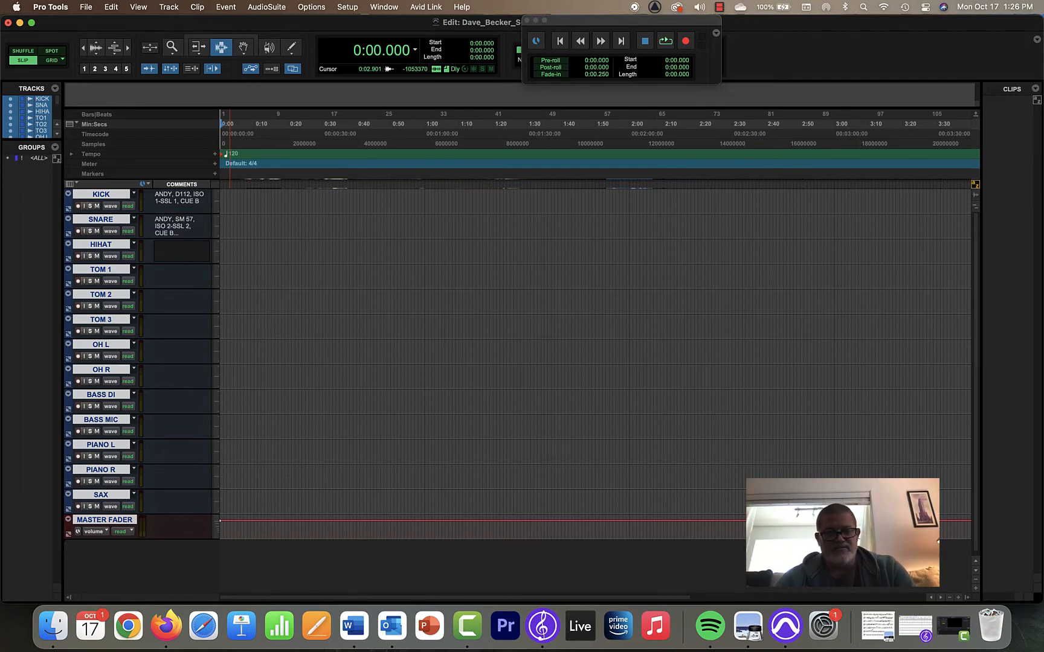
Enter the HIHAT track's comment as the player's first name followed by "AKG 451, ISO 3-SSL 3, -10dB, 150Hz, CUE B".
{"action": "type", "text": "ANDY, "}
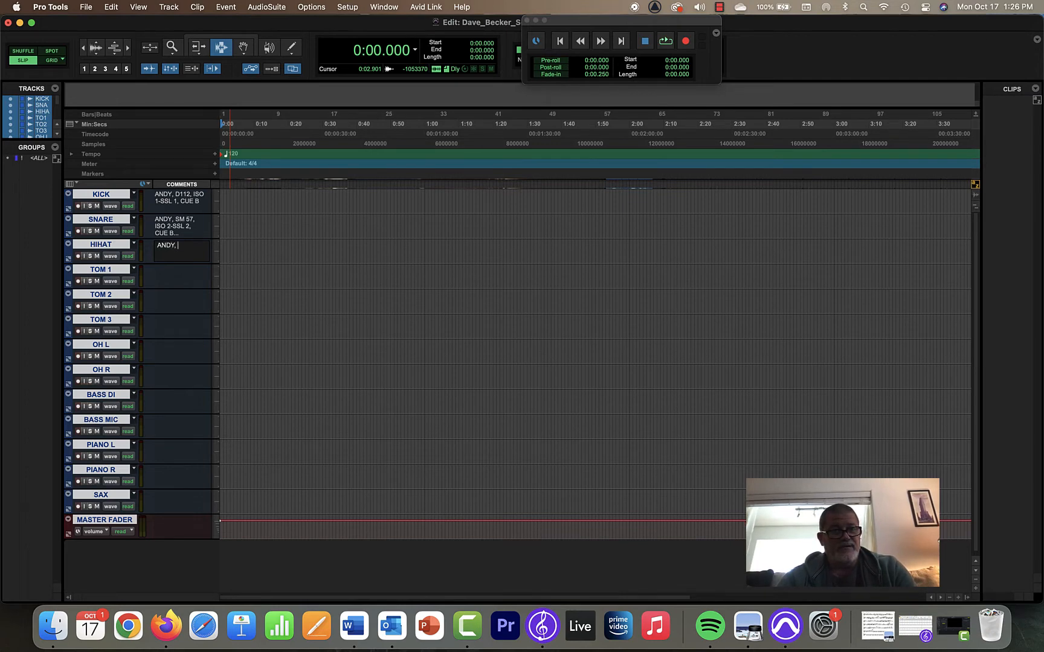
{"action": "type", "text": "AKG 451"}
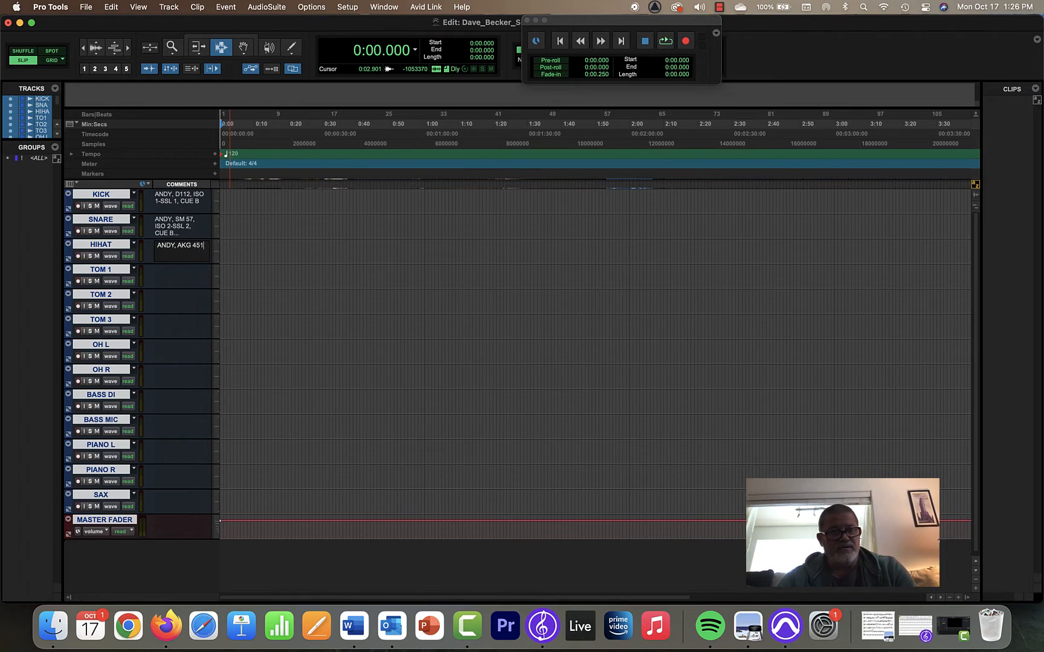
{"action": "type", "text": ", "}
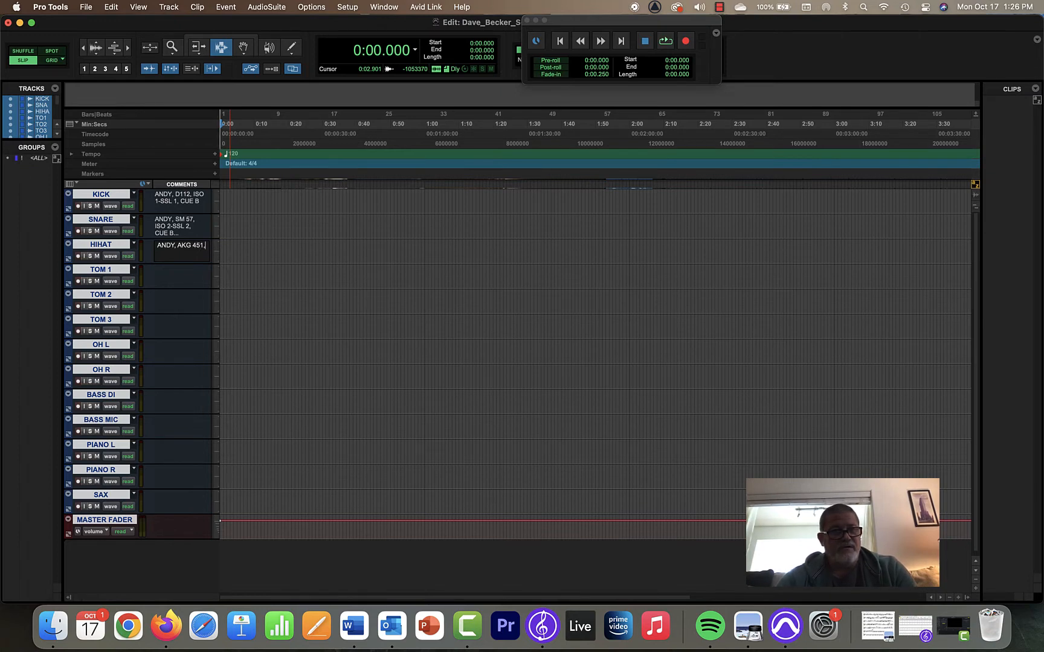
{"action": "type", "text": "ISO "}
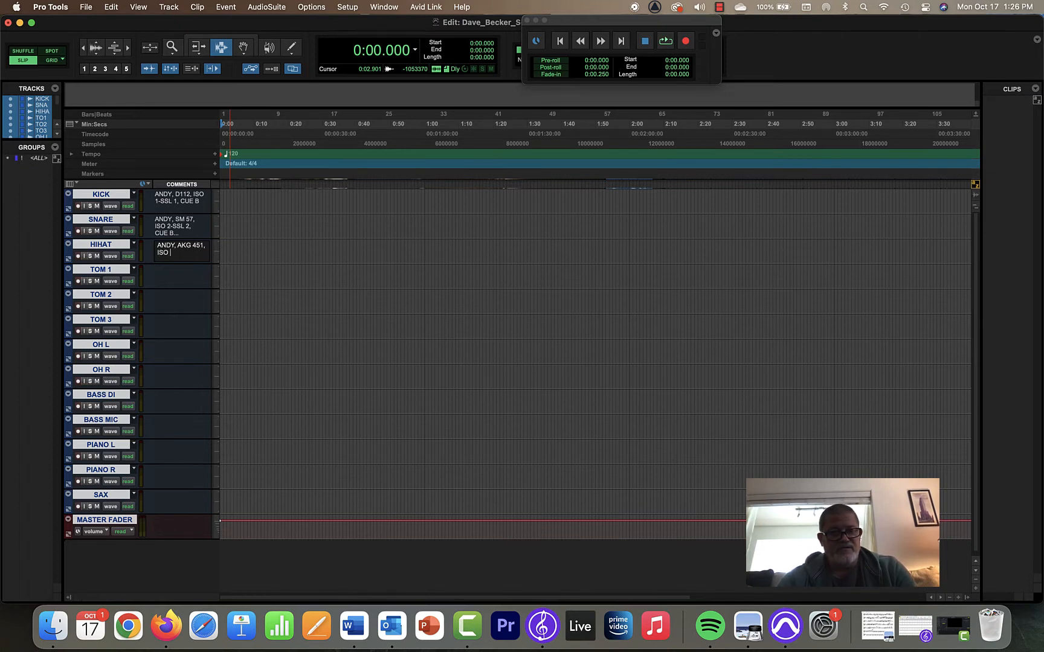
{"action": "type", "text": "3-S"}
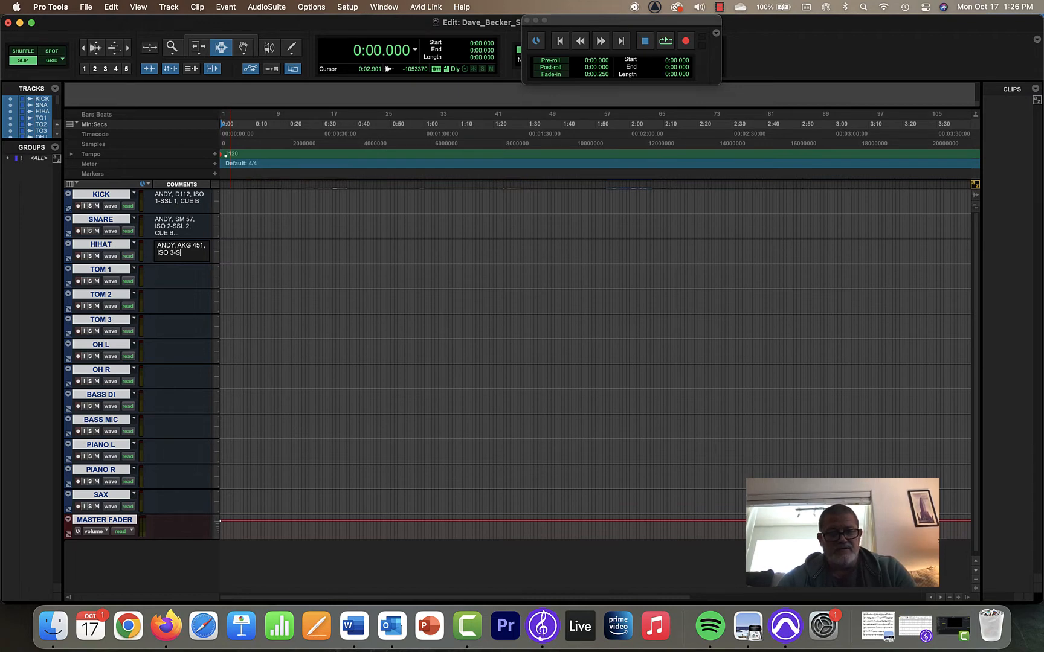
{"action": "type", "text": "SL 3,"}
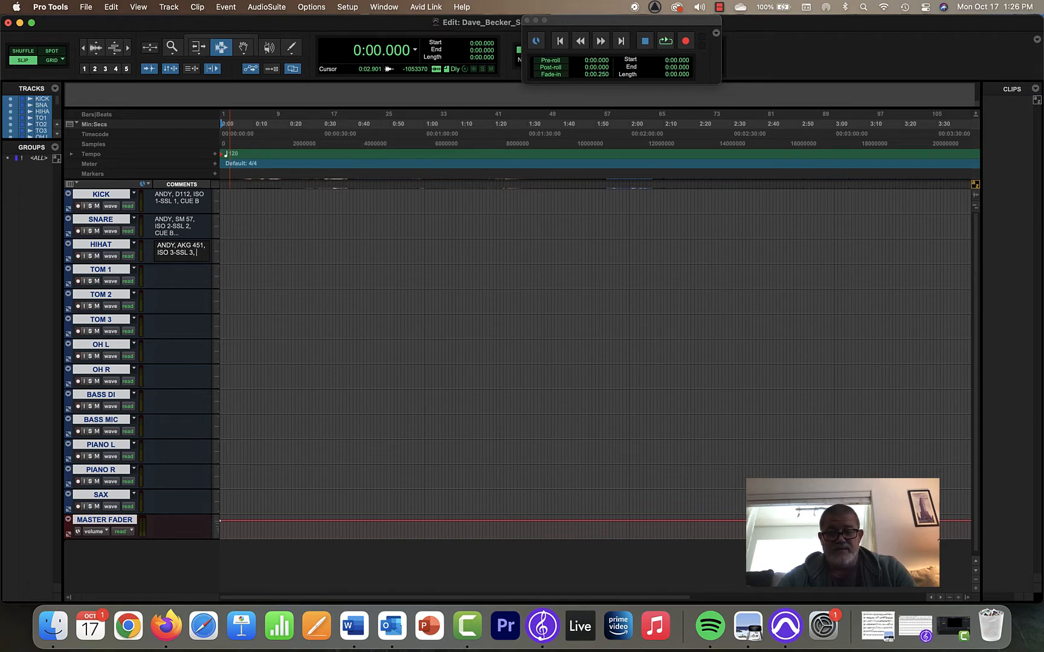
{"action": "type", "text": "-10D"}
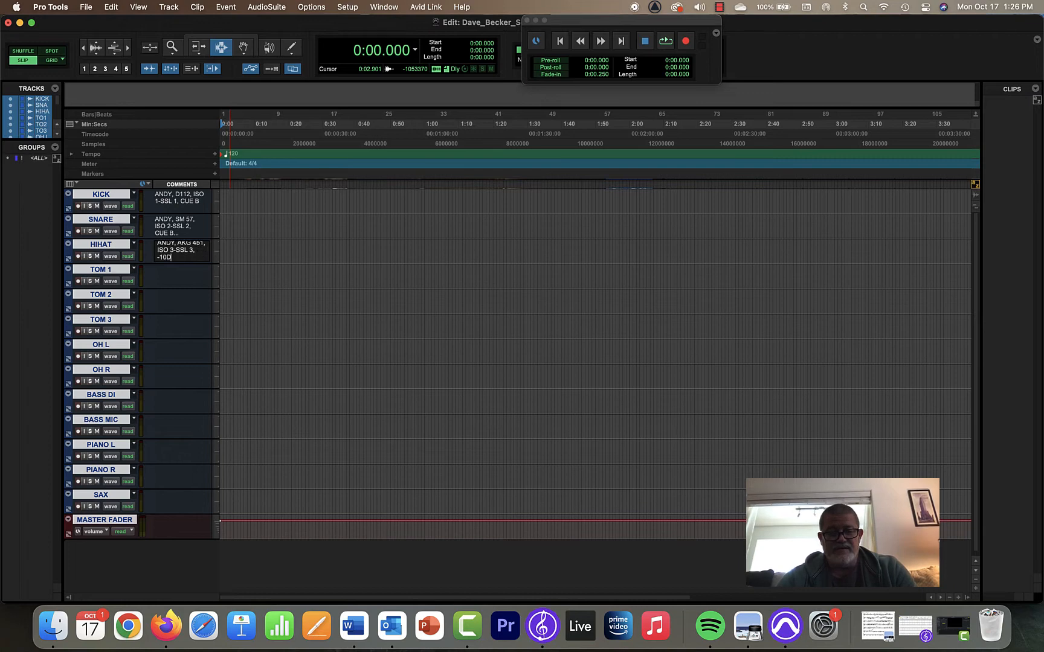
{"action": "type", "text": "B"}
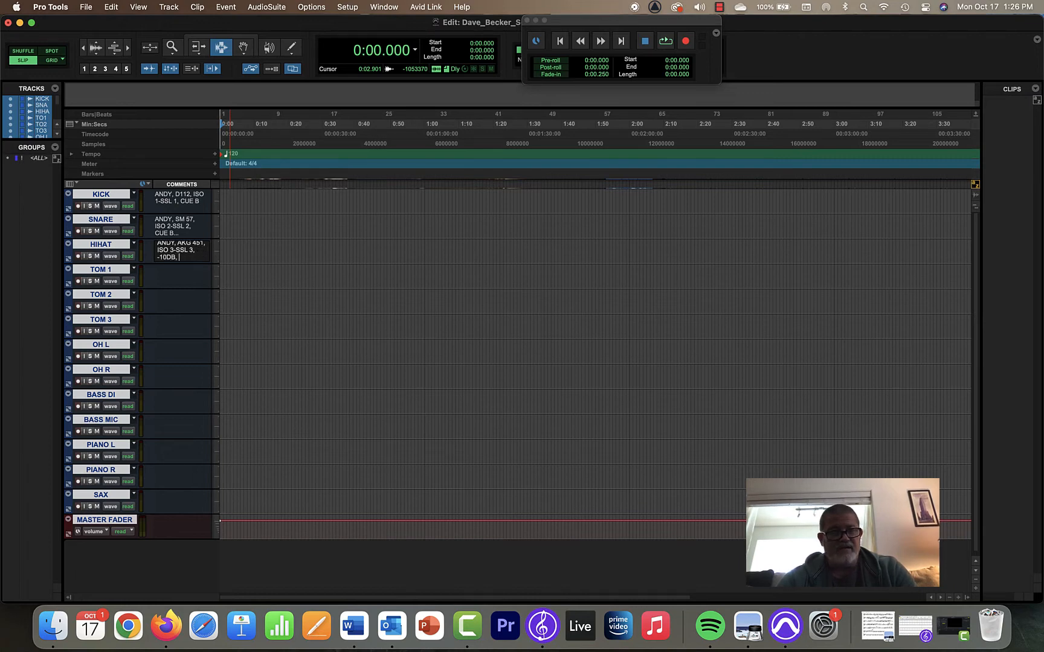
{"action": "type", "text": ","}
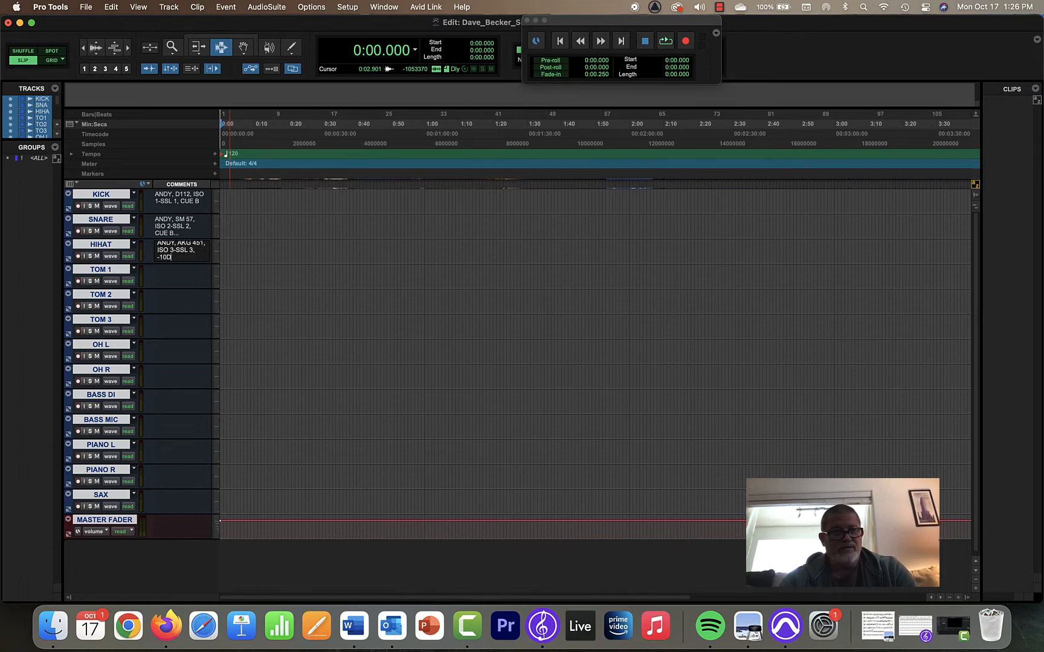
{"action": "key", "text": "BackSpace"}
{"action": "key", "text": "BackSpace"}
{"action": "key", "text": "BackSpace"}
{"action": "type", "text": "d"}
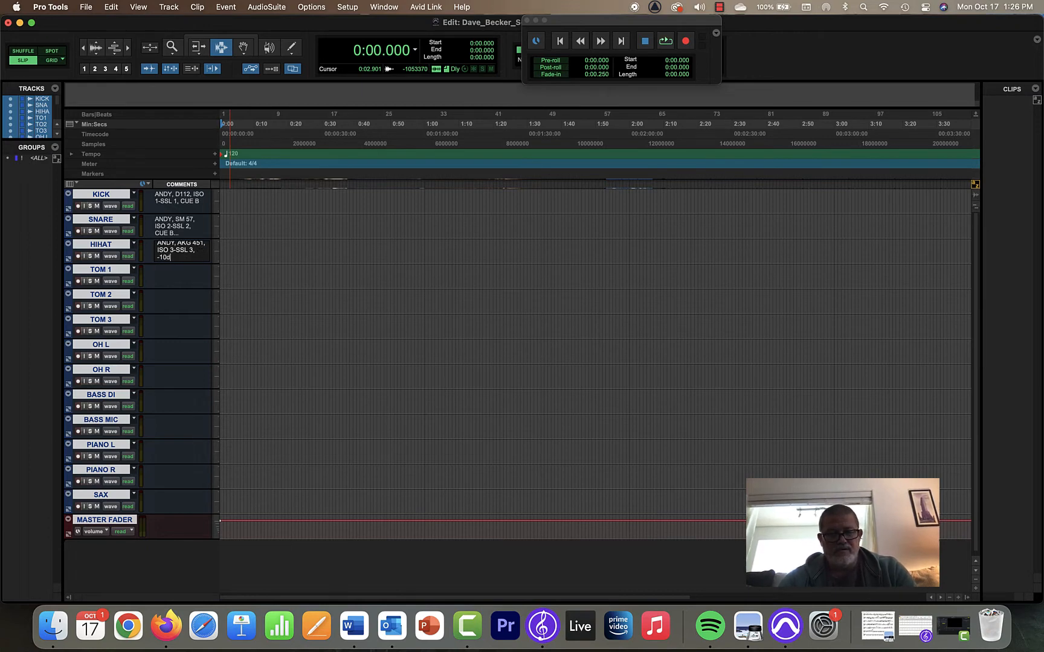
{"action": "type", "text": "B,"}
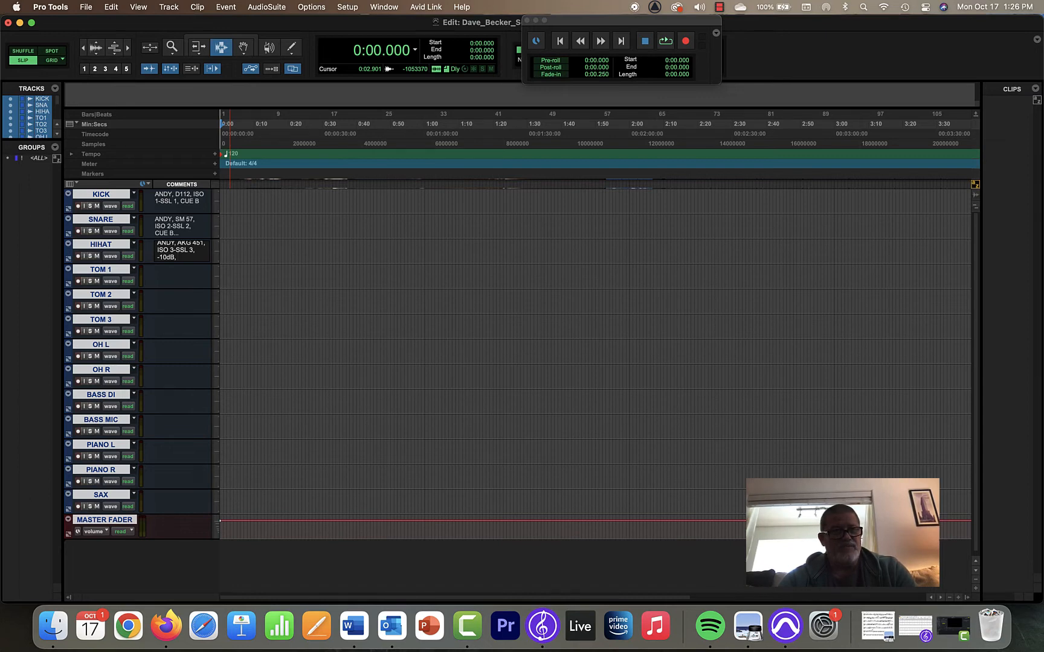
{"action": "type", "text": "1"}
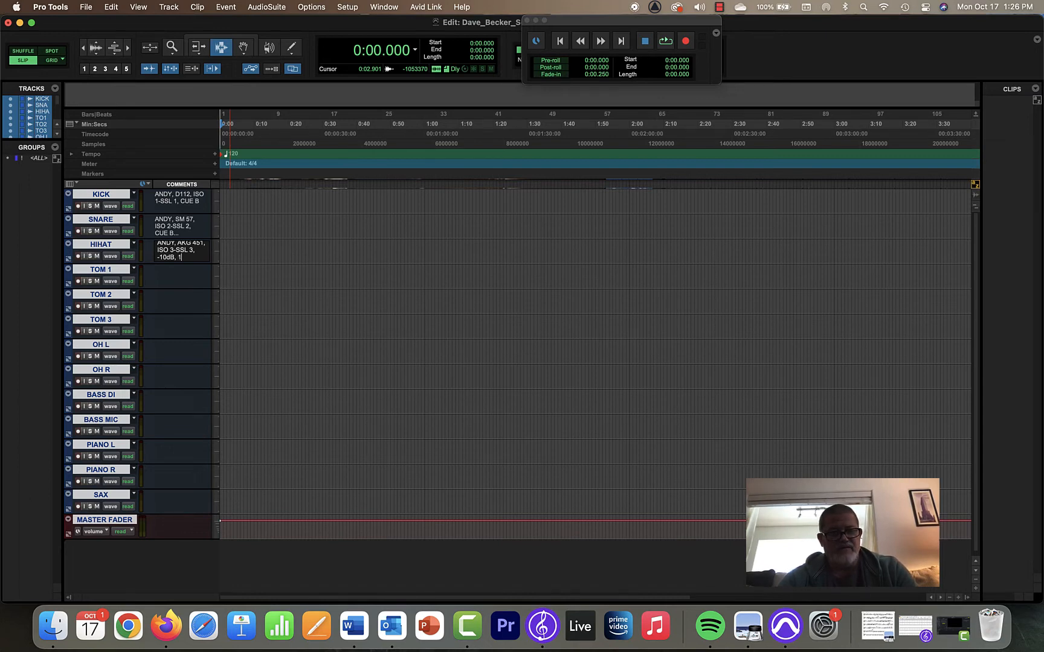
{"action": "type", "text": "50H"}
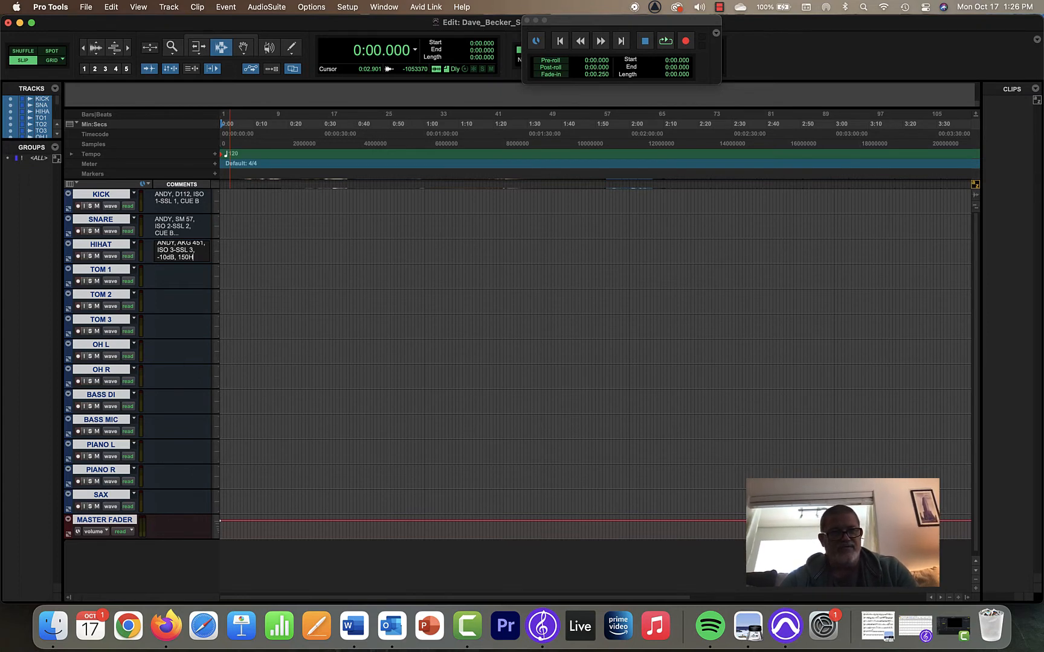
{"action": "type", "text": "z,"}
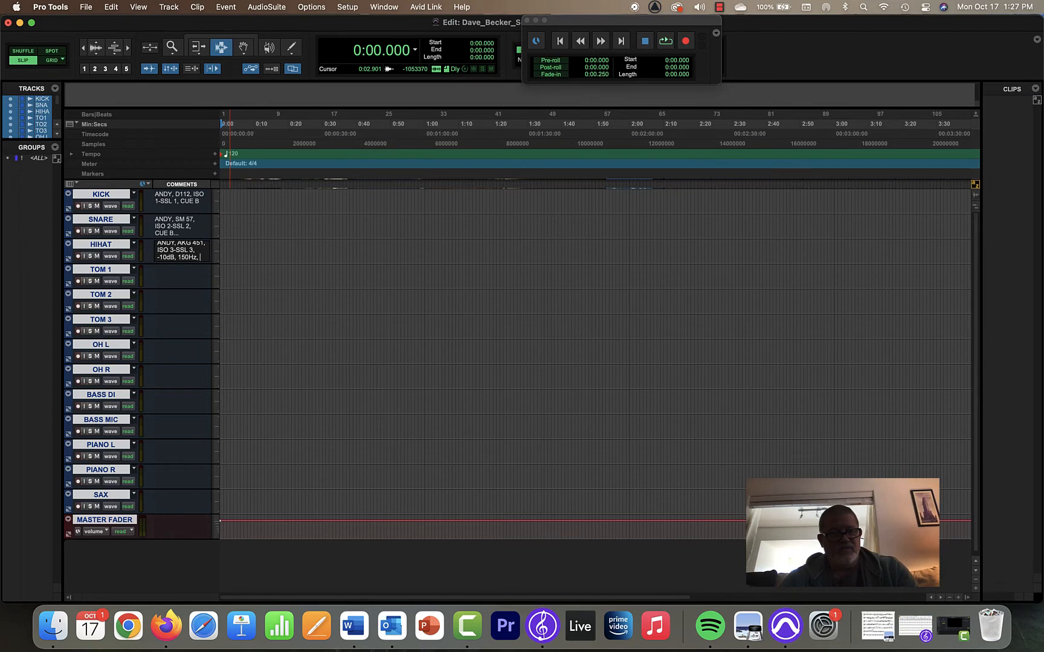
{"action": "type", "text": "CU"}
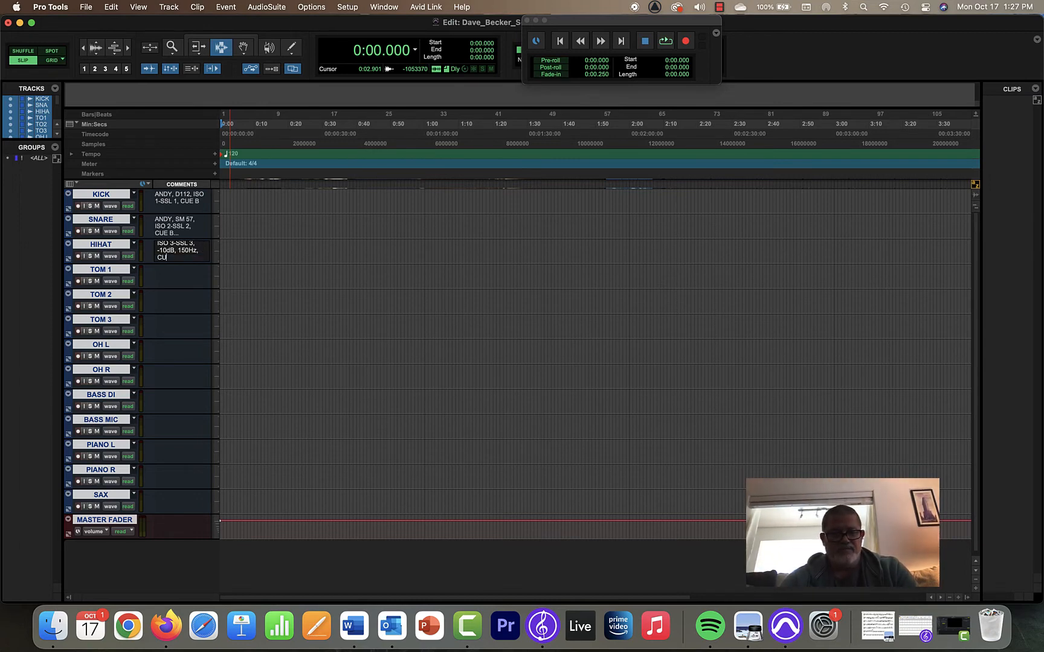
{"action": "type", "text": "E B"}
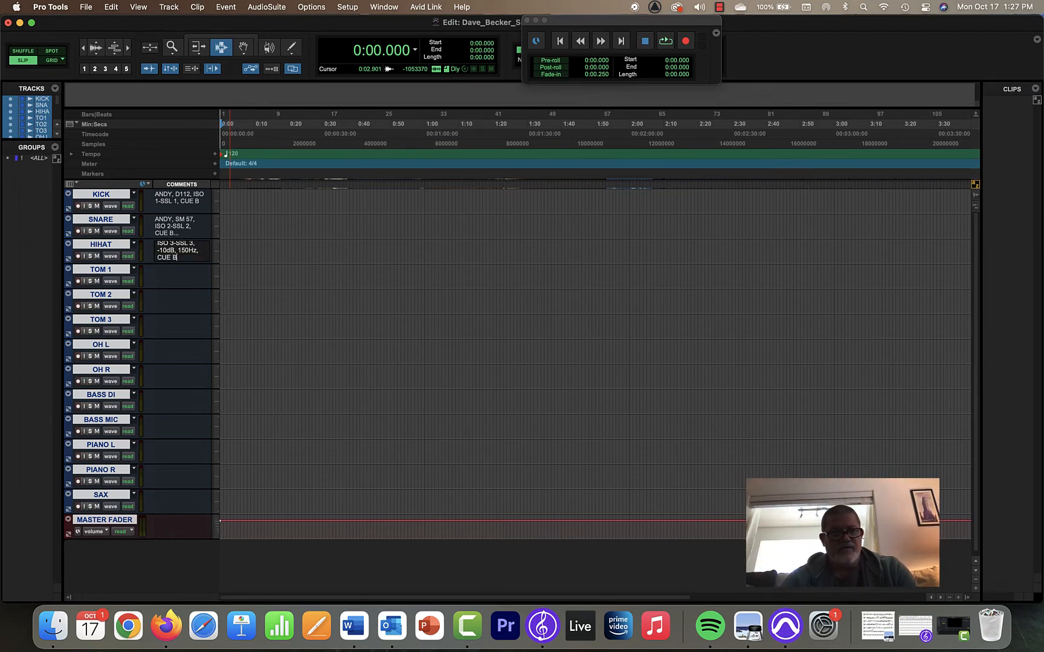
Skip the tom and overhead comments and enter the BASS DI track's comment as the player's first name followed by "REDDI, CUE A".
{"action": "key", "text": "Tab"}
{"action": "key", "text": "Tab"}
{"action": "key", "text": "Tab"}
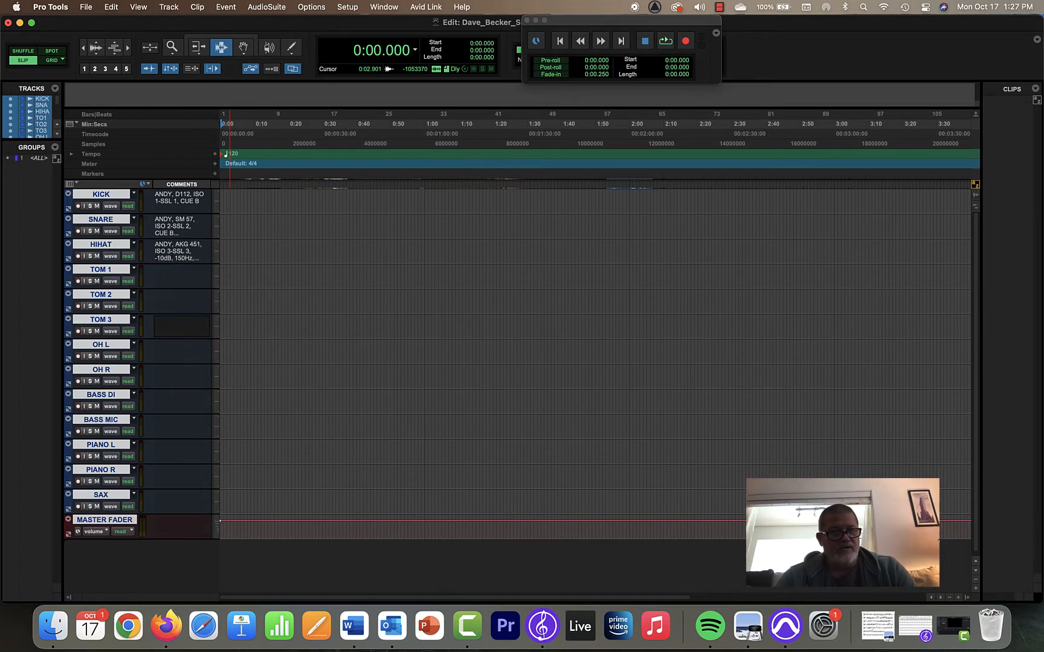
{"action": "key", "text": "Tab"}
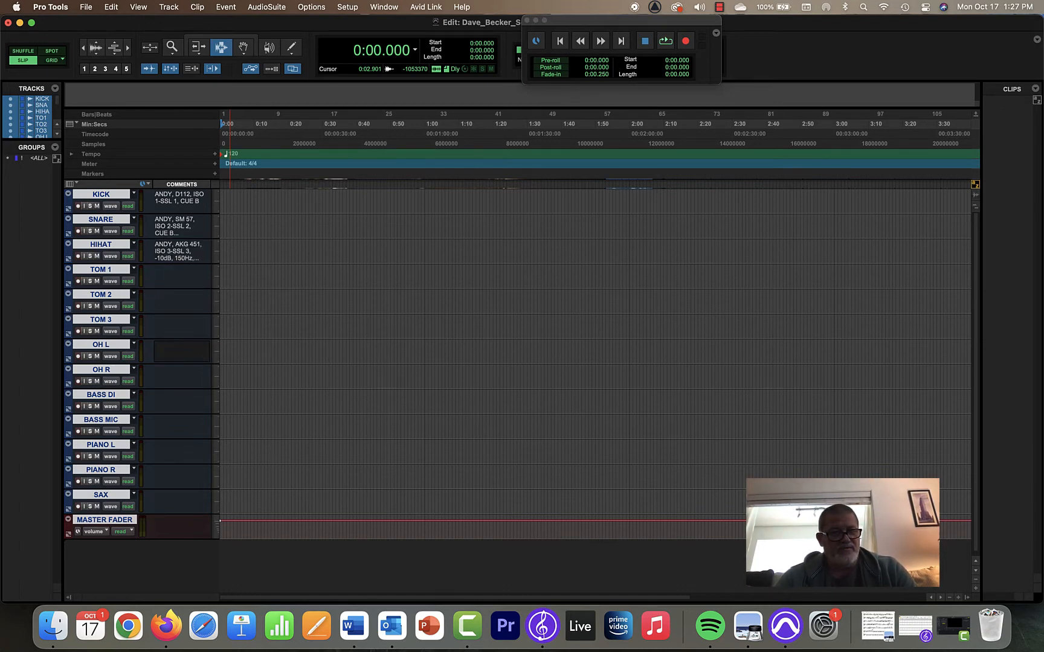
{"action": "key", "text": "Tab"}
{"action": "key", "text": "Tab"}
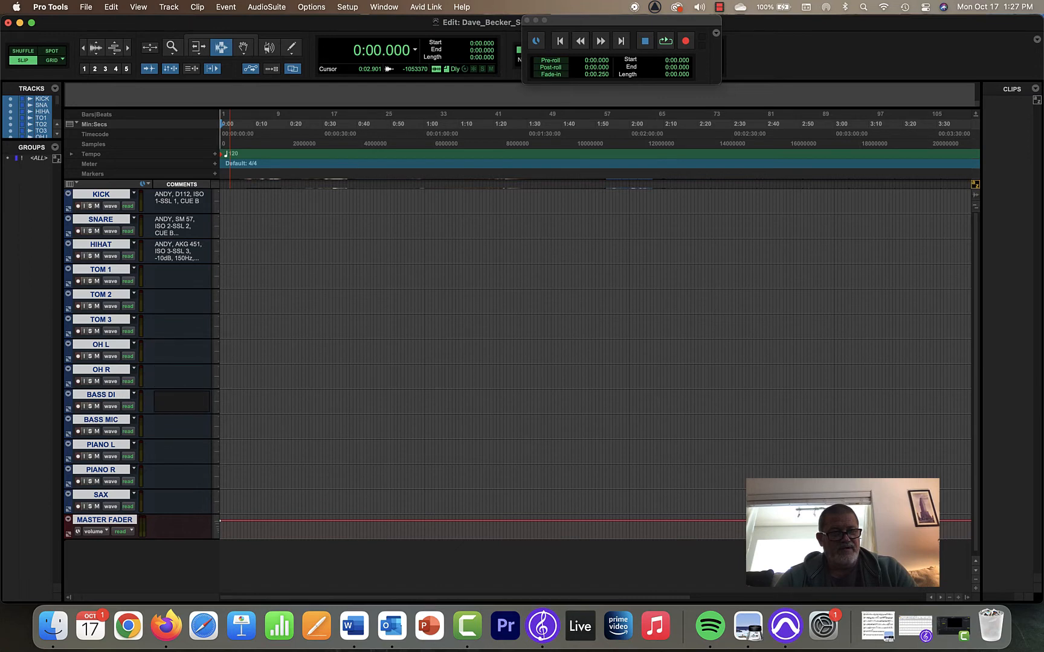
{"action": "type", "text": "REDDI,"}
{"action": "left_click", "coordinate": [156, 394]}
{"action": "type", "text": "GEDDI,"}
{"action": "left_click", "coordinate": [207, 397]}
{"action": "type", "text": "CUE A"}
{"action": "key", "text": "Tab"}
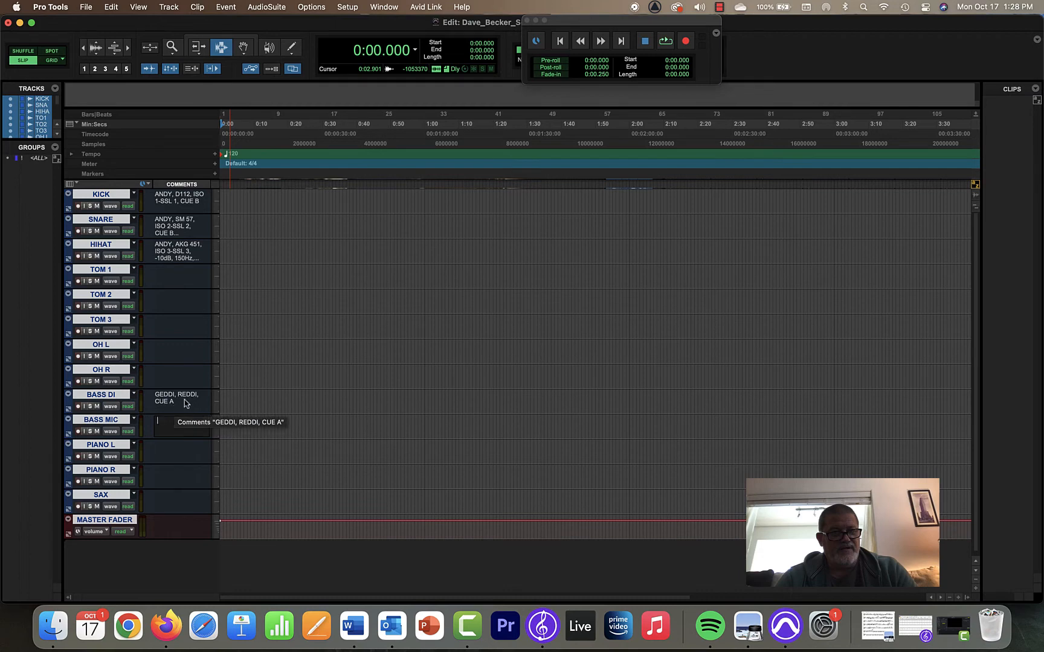
Insert "A SNAKE 1-SSL 9 (A9)," before "CUE A" in the BASS DI track's comment.
{"action": "left_click", "coordinate": [204, 400]}
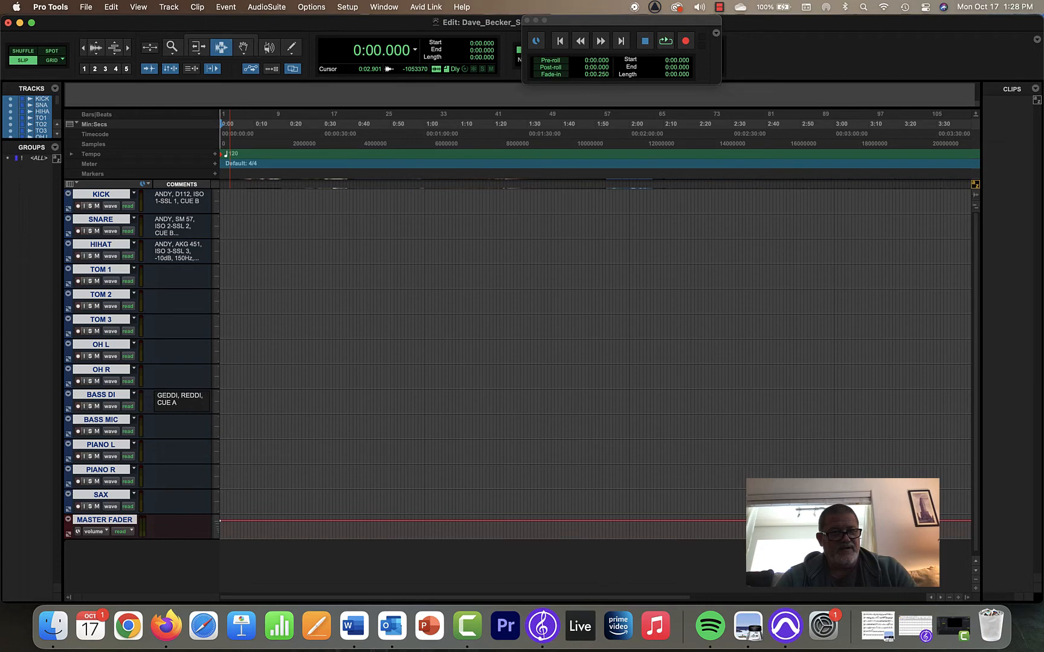
{"action": "left_click", "coordinate": [204, 396]}
{"action": "type", "text": "S"}
{"action": "key", "text": "BackSpace"}
{"action": "type", "text": "A SNAKE 1-SSL 9"}
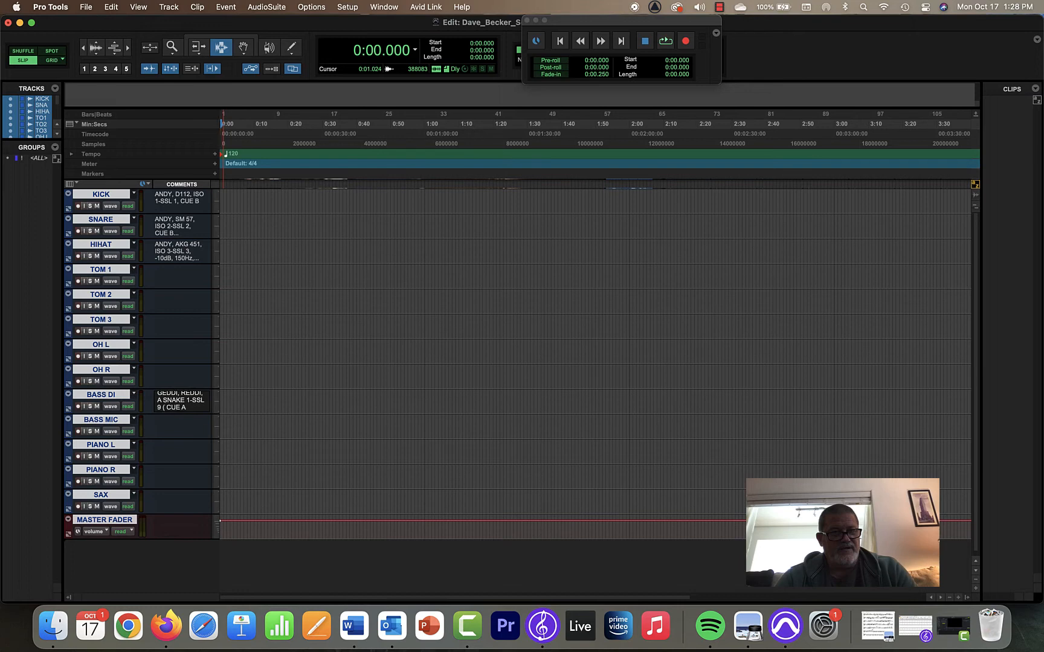
{"action": "type", "text": " (A9)"}
{"action": "left_click", "coordinate": [172, 408]}
{"action": "type", "text": ","}
{"action": "key", "text": "Return"}
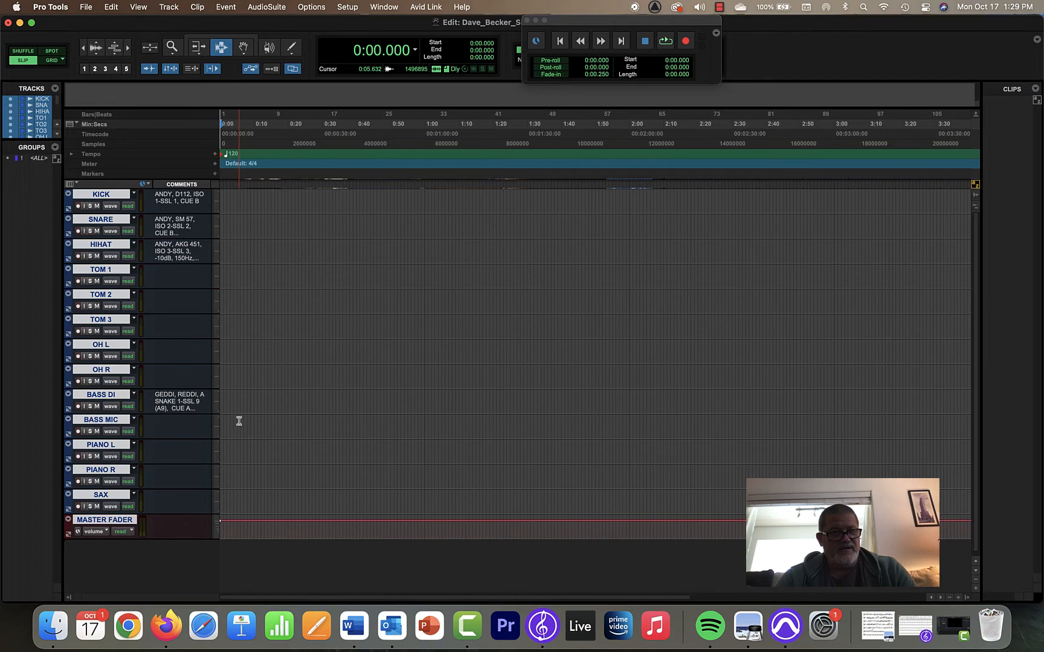
Open the Mix window and reposition and enlarge it to fit every track's channel strip.
{"action": "key", "text": "super+equal"}
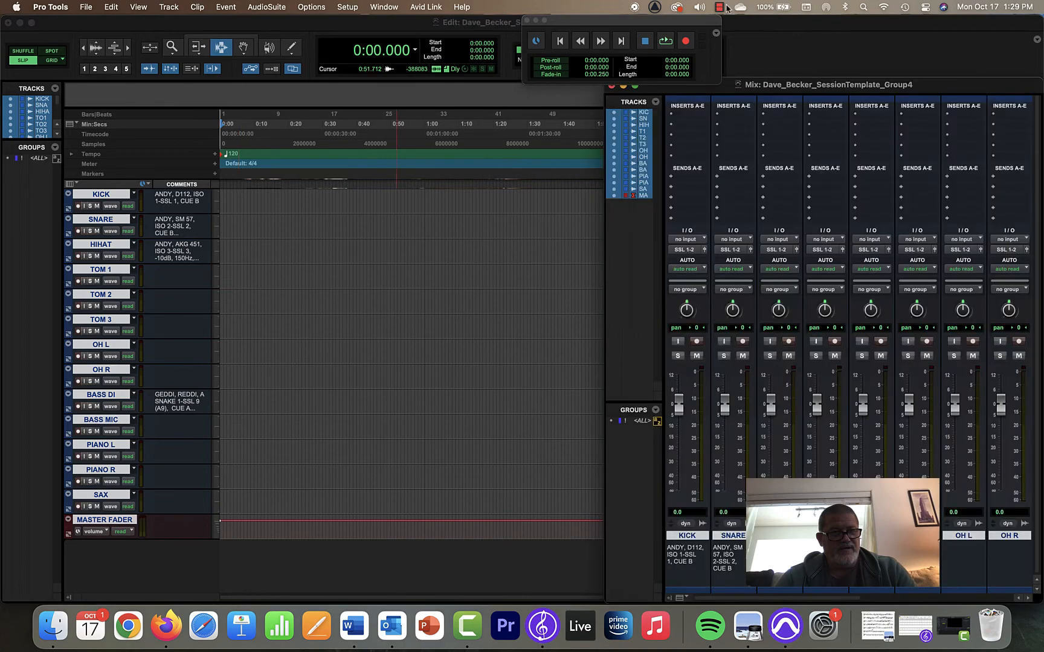
{"action": "left_click_drag", "start_coordinate": [888, 87], "coordinate": [362, 33]}
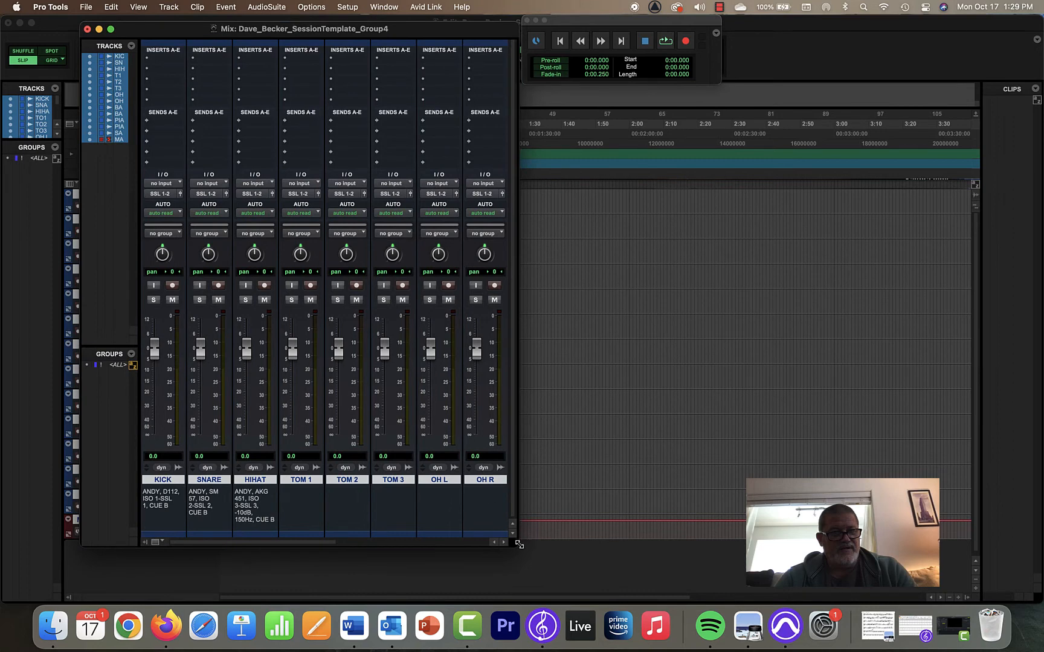
{"action": "left_click_drag", "start_coordinate": [519, 545], "coordinate": [973, 593]}
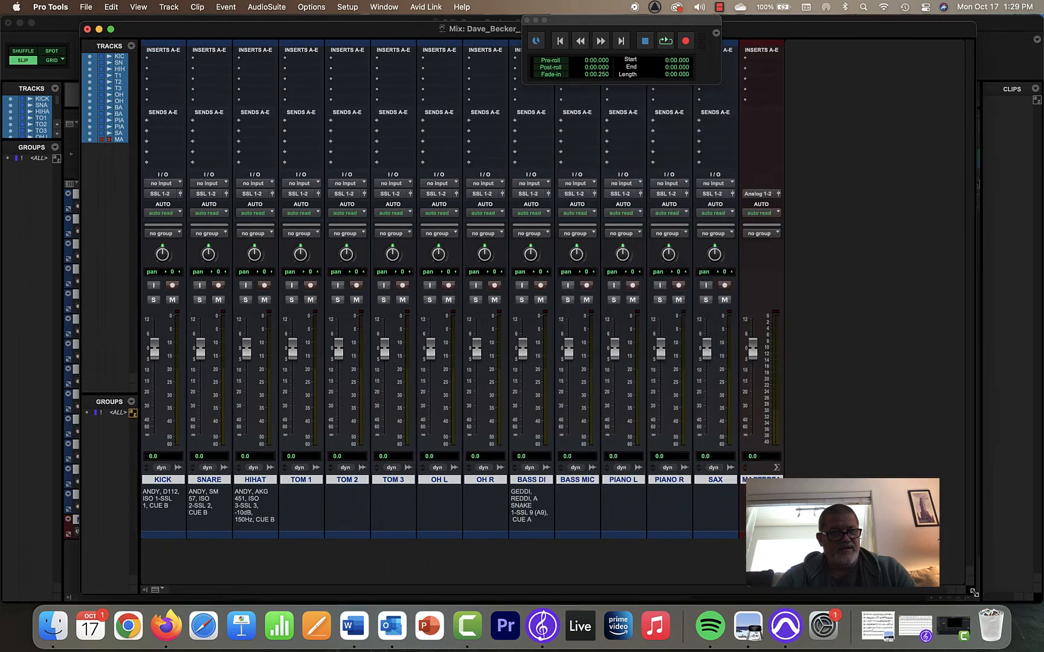
Set all audio track inputs to SSL 1, and reassign them in ascending order from SSL 1 on KICK to SSL 13 on SAX.
{"action": "left_click", "coordinate": [164, 183]}
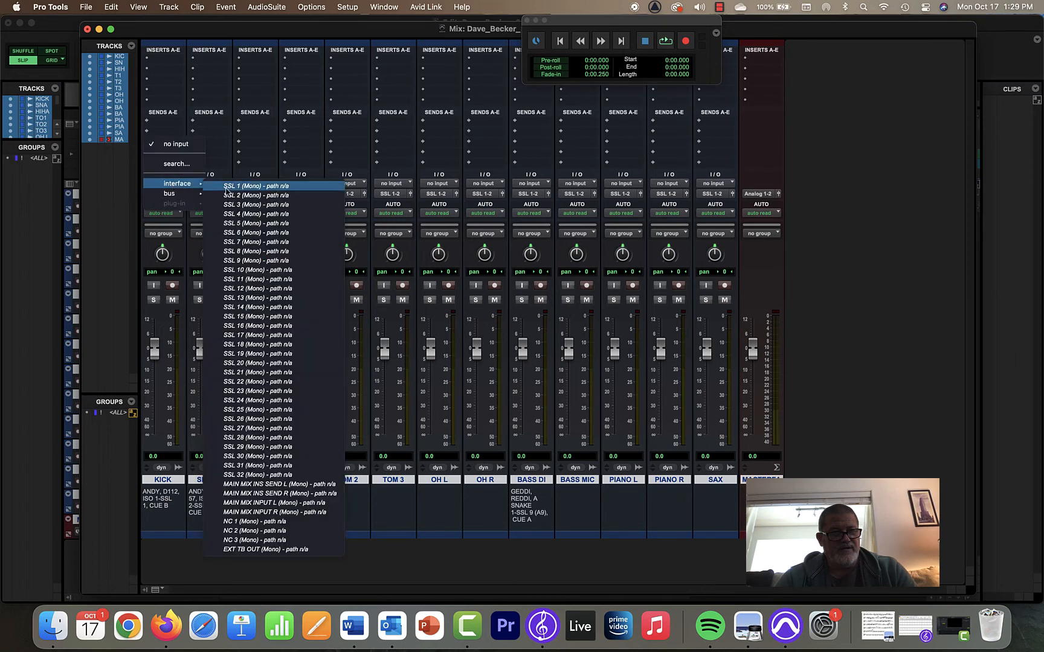
{"action": "left_click", "coordinate": [228, 187], "text": "alt"}
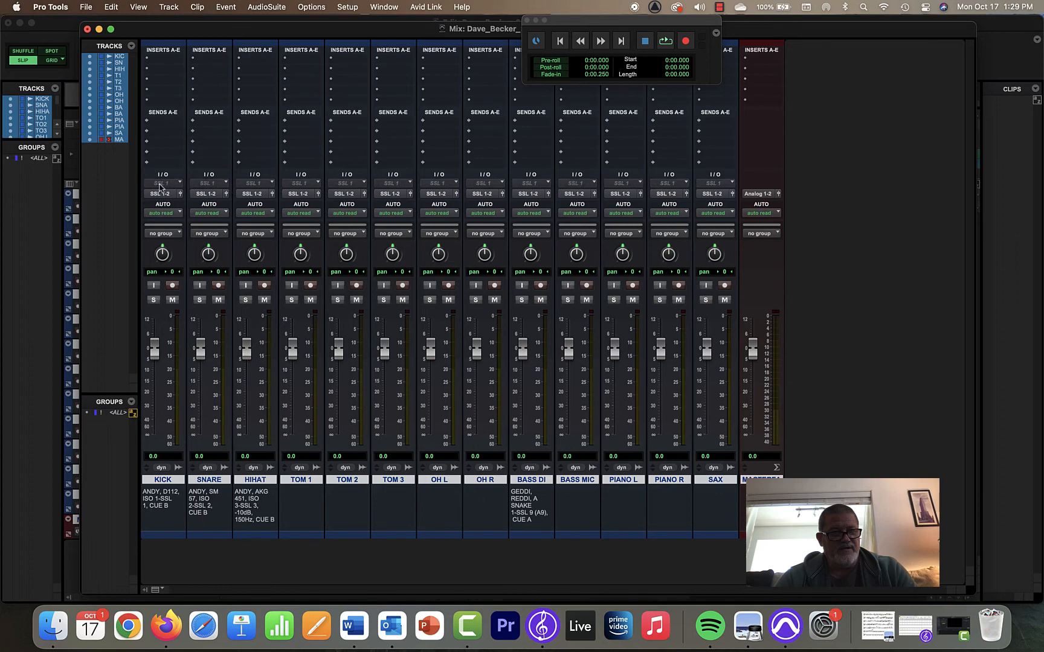
{"action": "left_click", "coordinate": [162, 185]}
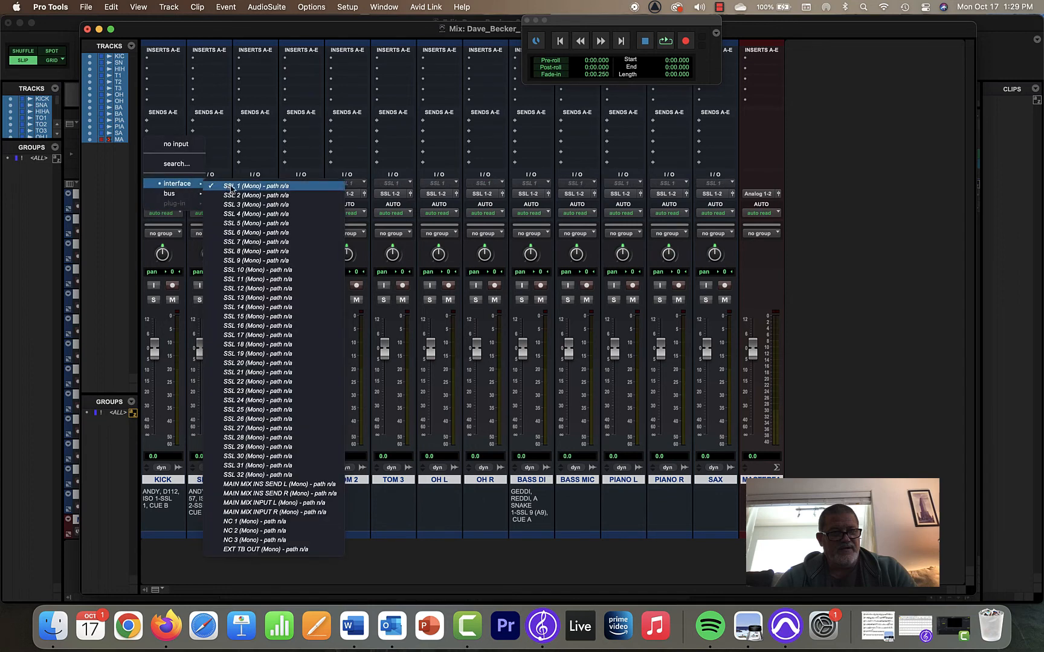
{"action": "left_click", "coordinate": [231, 188], "text": "alt+super"}
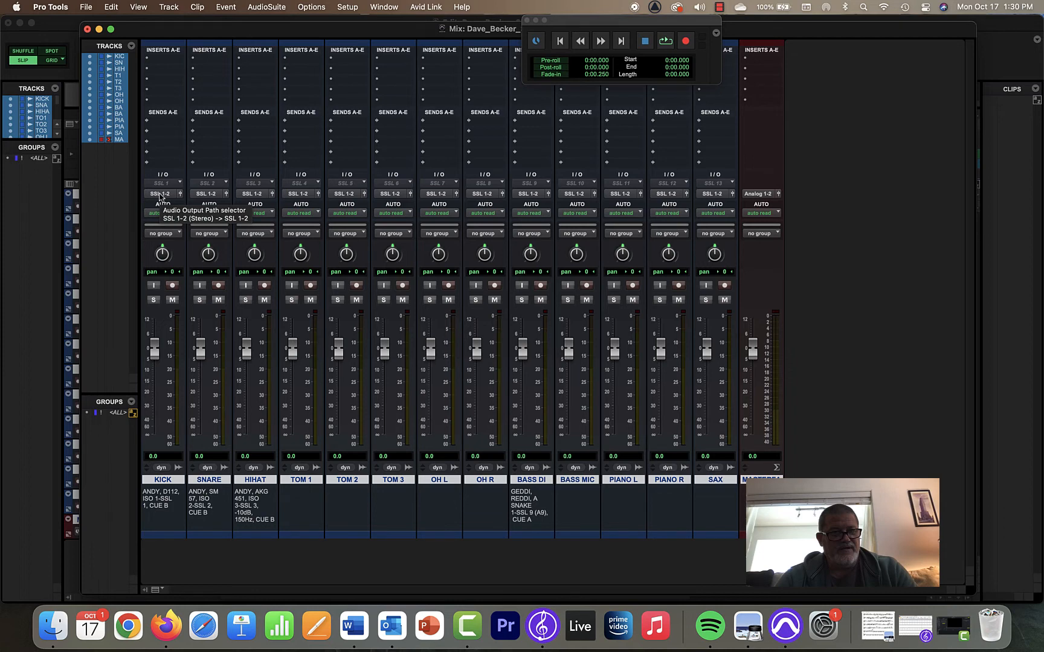
Assign the selected tracks' outputs to mono SSL paths in ascending order, starting with SSL 1 on the KICK track.
{"action": "left_click", "coordinate": [160, 194]}
{"action": "mouse_move", "coordinate": [166, 194]}
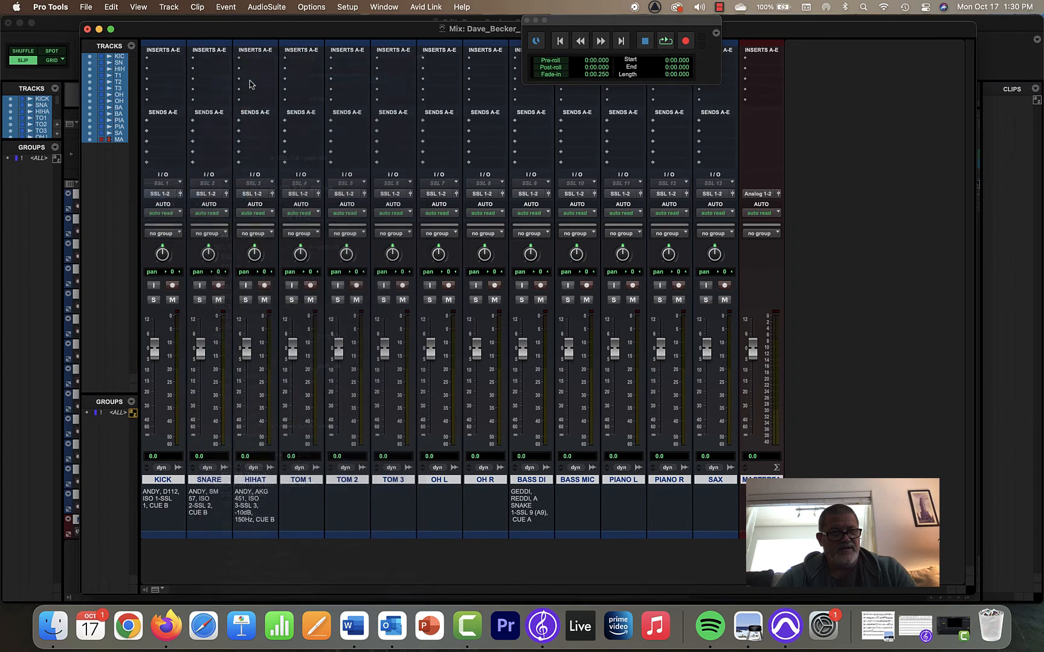
{"action": "left_click", "coordinate": [242, 78], "text": "alt+super"}
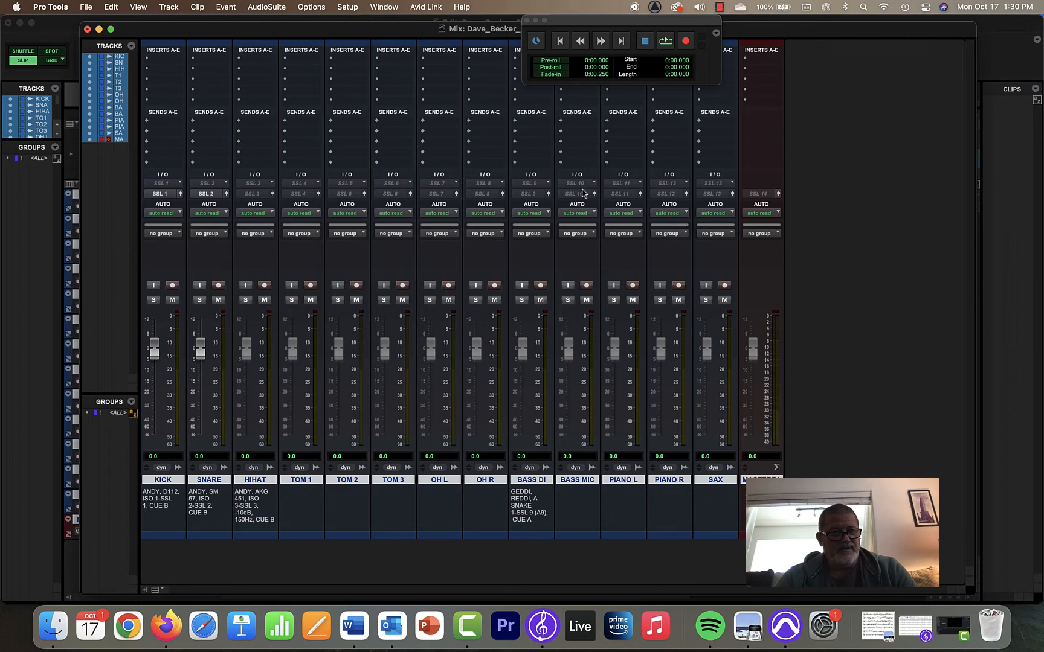
Set the MASTER FADER track's output to Analog 1-2 (Stereo).
{"action": "left_click", "coordinate": [759, 194]}
{"action": "mouse_move", "coordinate": [759, 197]}
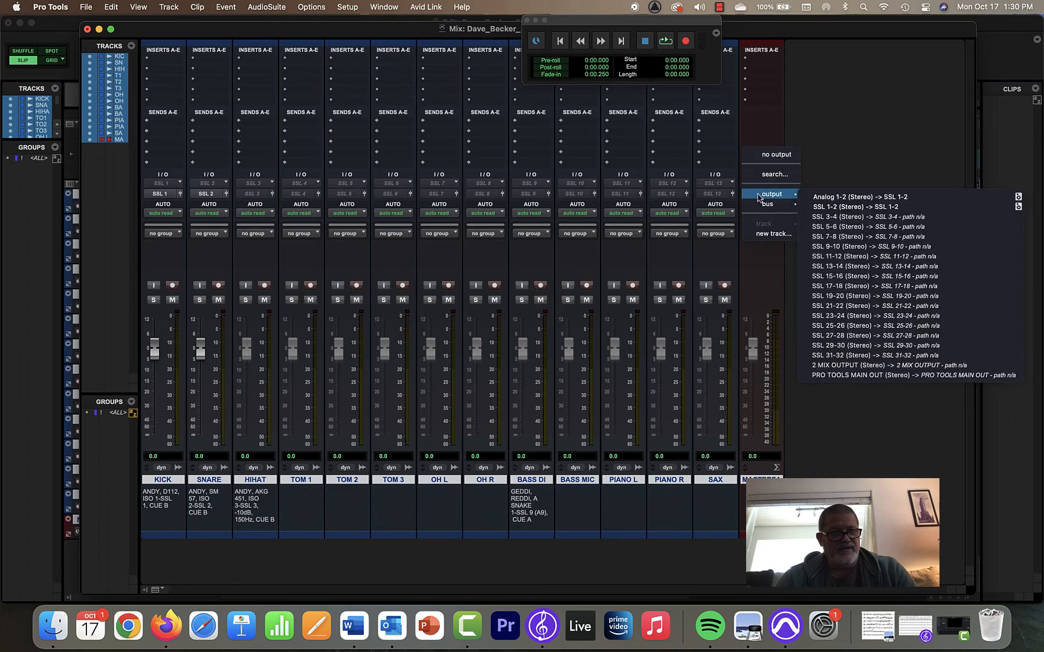
{"action": "left_click", "coordinate": [826, 200]}
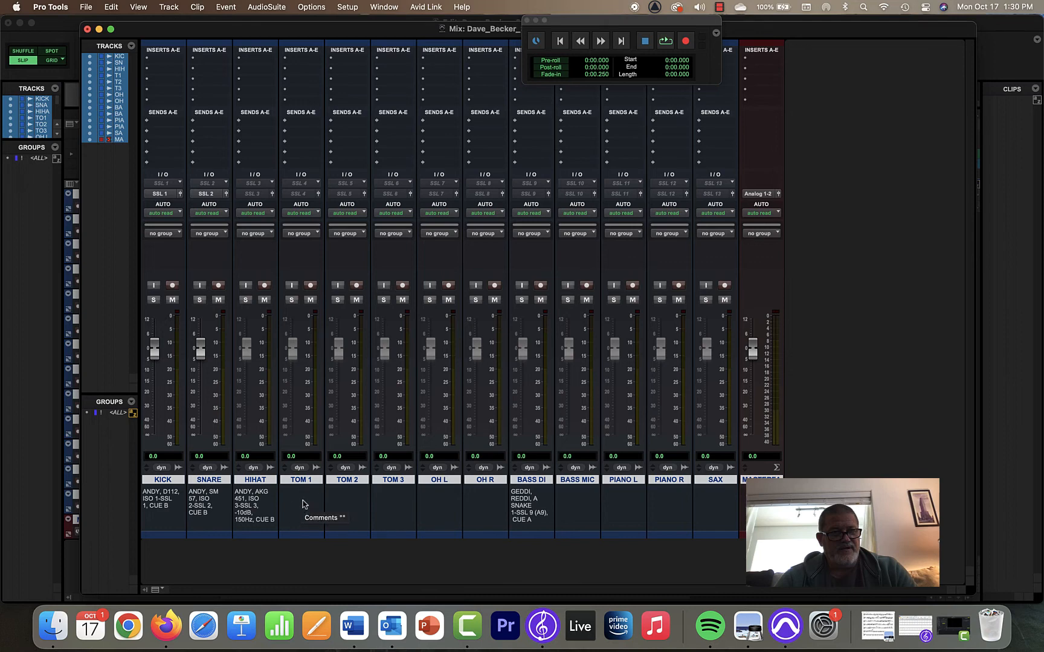
Enter UPDATE as the TOM 1 track's comment in the Mix window and return to the Edit window.
{"action": "left_click", "coordinate": [303, 501]}
{"action": "key", "text": "Return"}
{"action": "key", "text": "super+equal"}
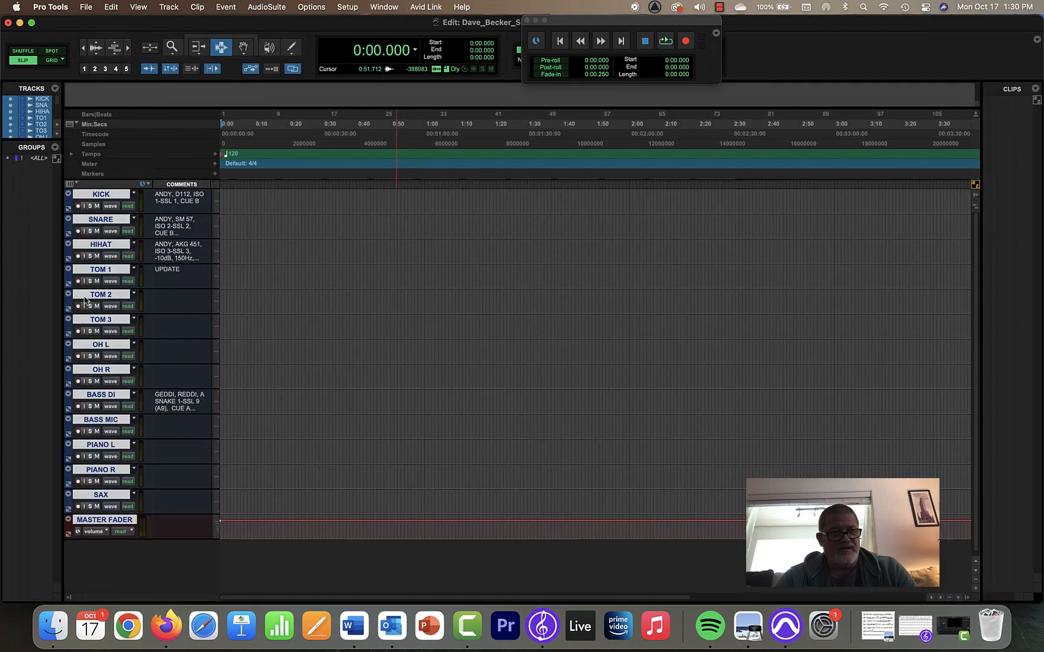
Delete the UPDATE comment from the TOM 1 track.
{"action": "left_click", "coordinate": [170, 273]}
{"action": "key", "text": "BackSpace"}
{"action": "key", "text": "BackSpace"}
{"action": "key", "text": "BackSpace"}
{"action": "key", "text": "BackSpace"}
{"action": "key", "text": "BackSpace"}
{"action": "key", "text": "BackSpace"}
{"action": "key", "text": "Return"}
Try red and green on all selected tracks in the Color Palette, settle on light blue, and close the palette.
{"action": "double_click", "coordinate": [68, 205]}
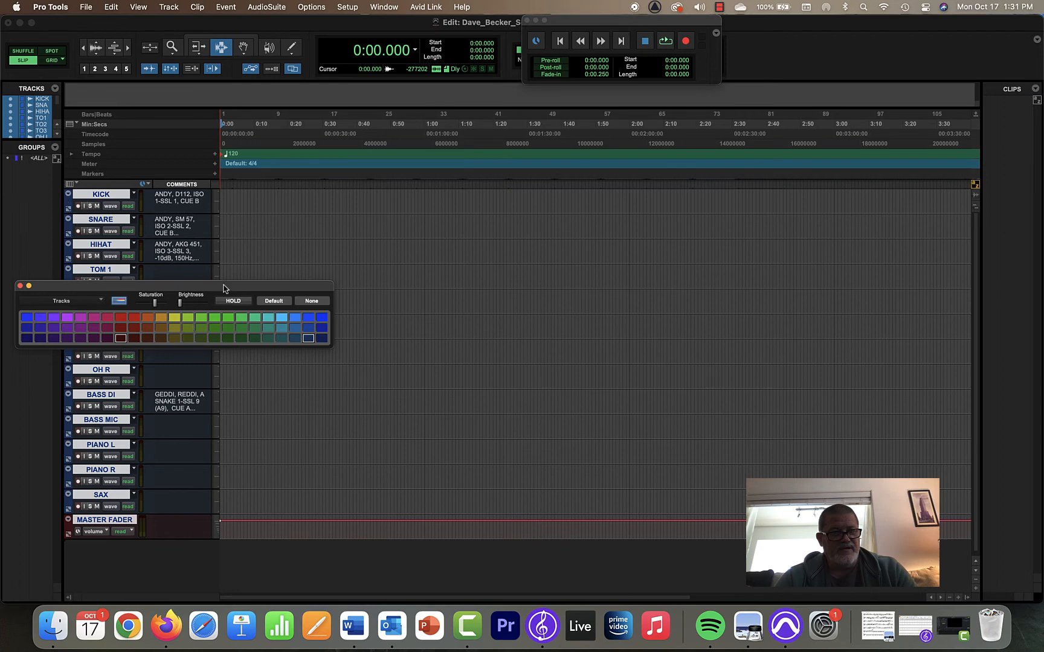
{"action": "left_click_drag", "start_coordinate": [224, 288], "coordinate": [271, 260]}
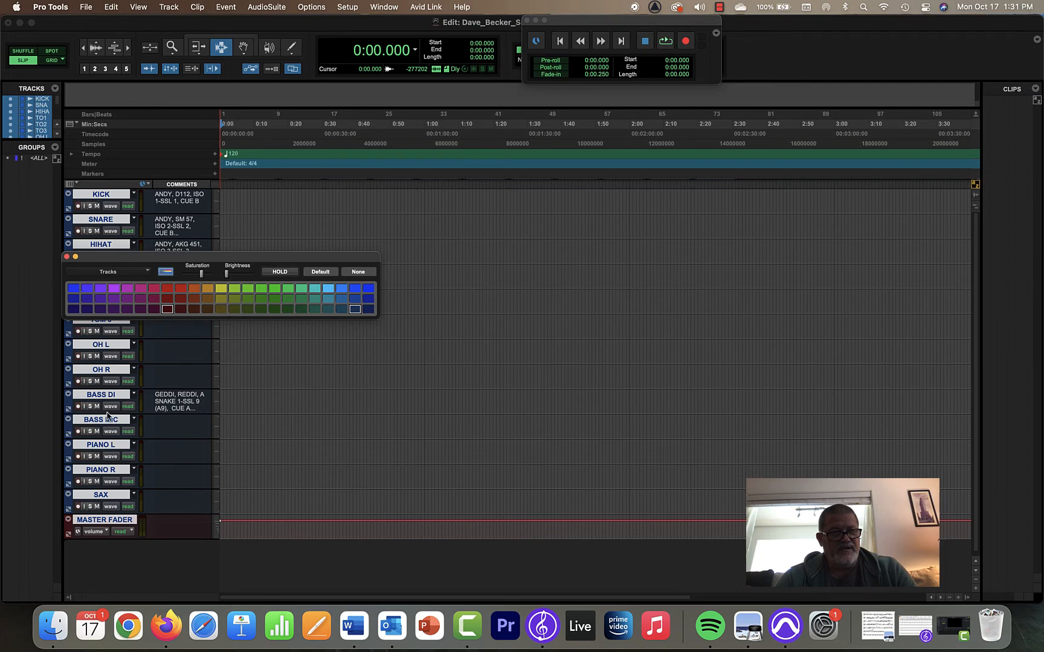
{"action": "left_click", "coordinate": [180, 289]}
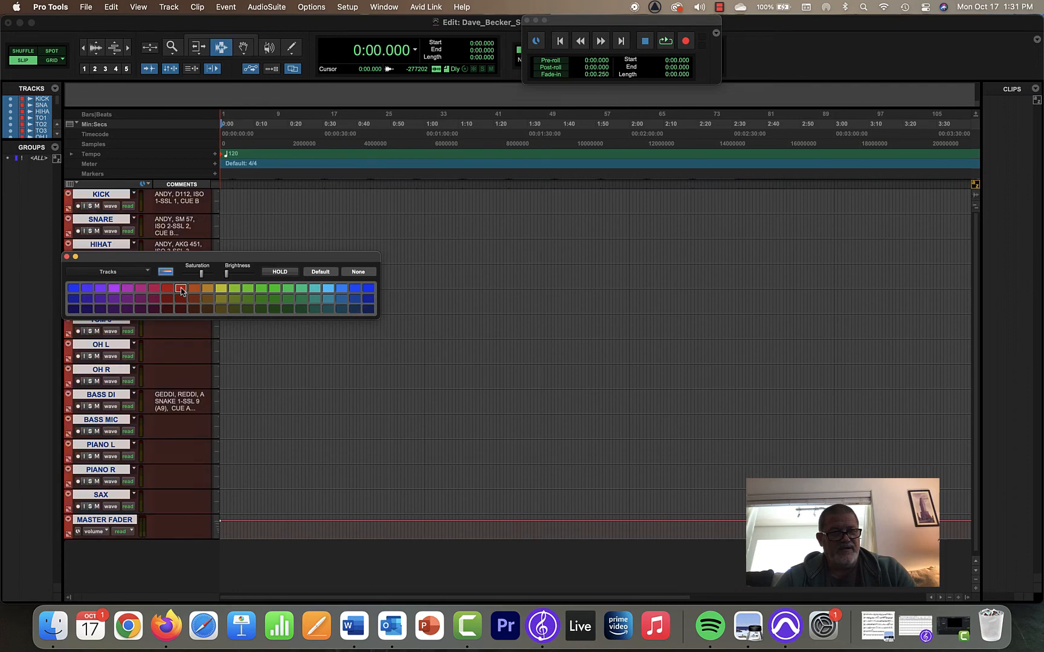
{"action": "left_click", "coordinate": [273, 289]}
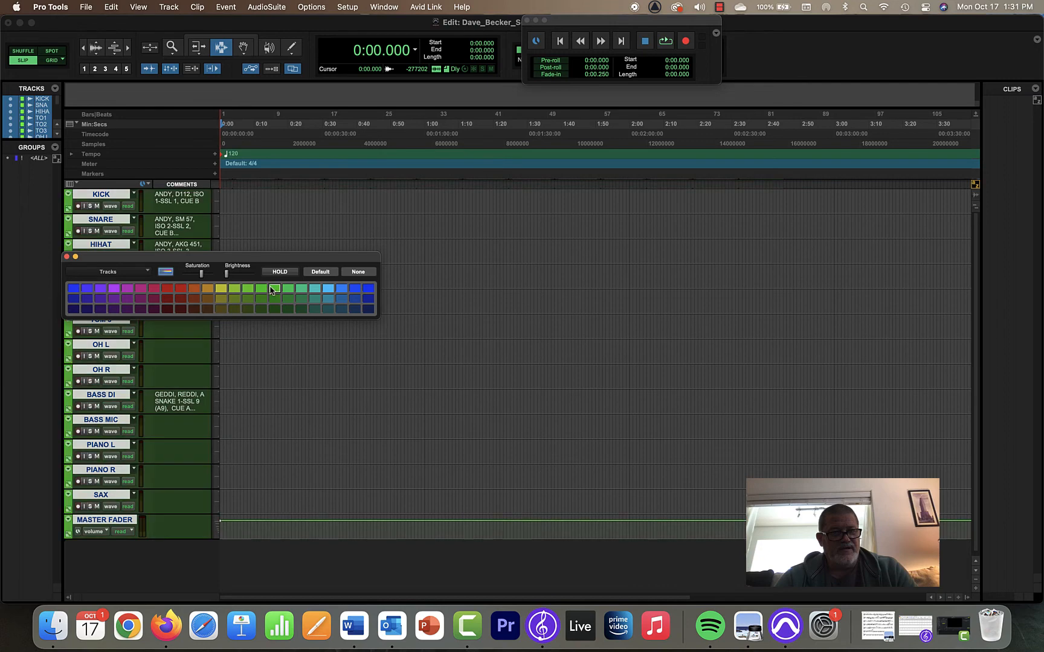
{"action": "left_click", "coordinate": [328, 289]}
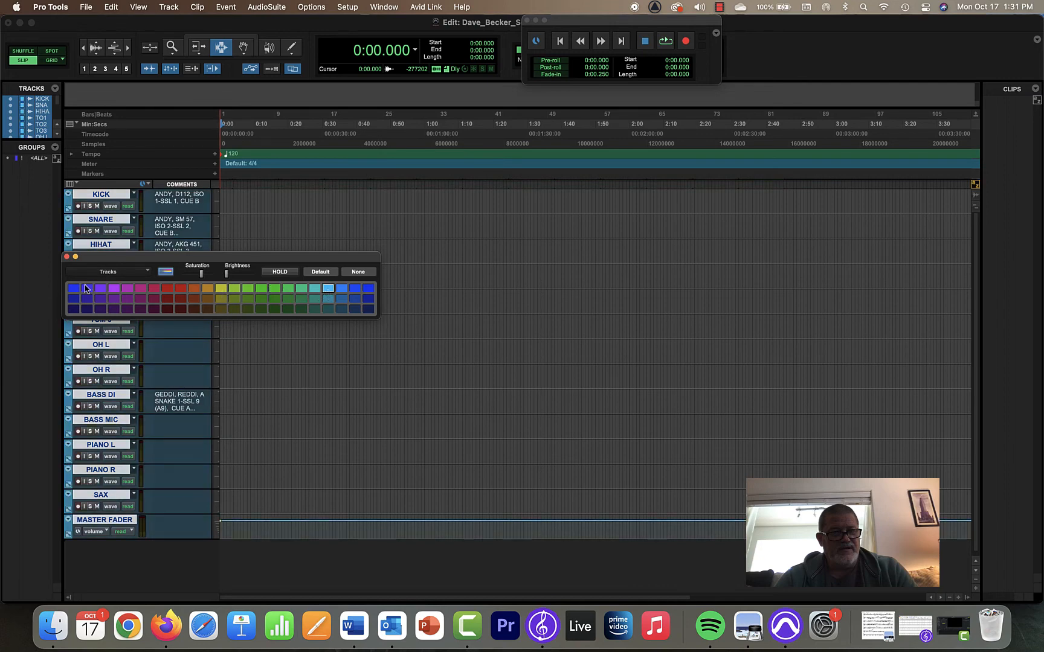
{"action": "left_click_drag", "start_coordinate": [97, 257], "coordinate": [216, 251]}
{"action": "left_click", "coordinate": [185, 249]}
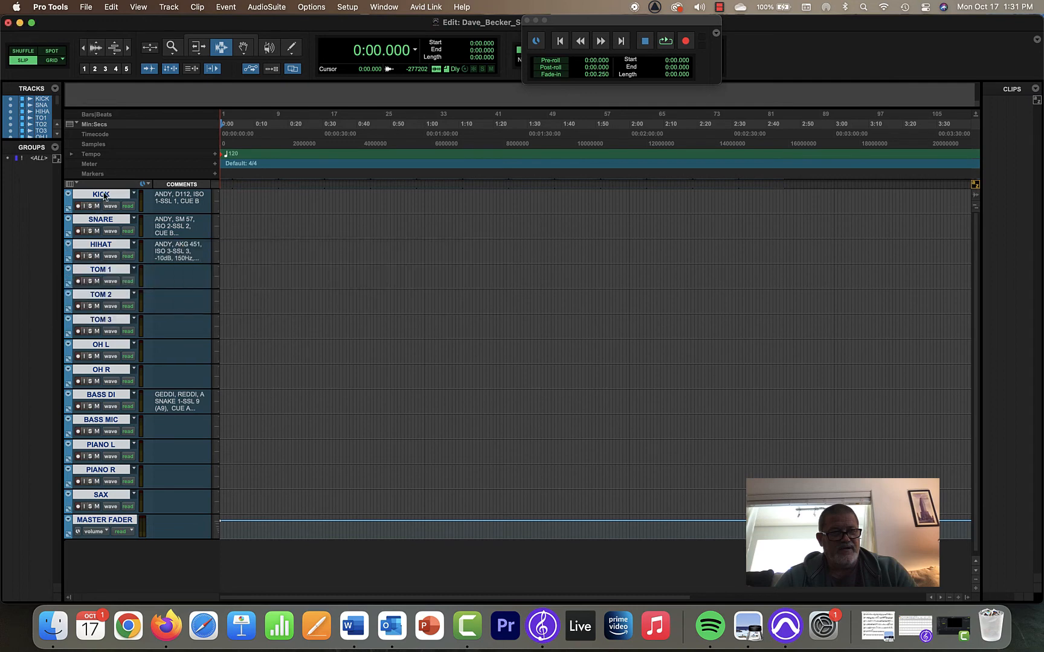
Color only the drum tracks from KICK through OH R purple, and slightly raise the track color brightness.
{"action": "left_click", "coordinate": [103, 194], "text": "alt"}
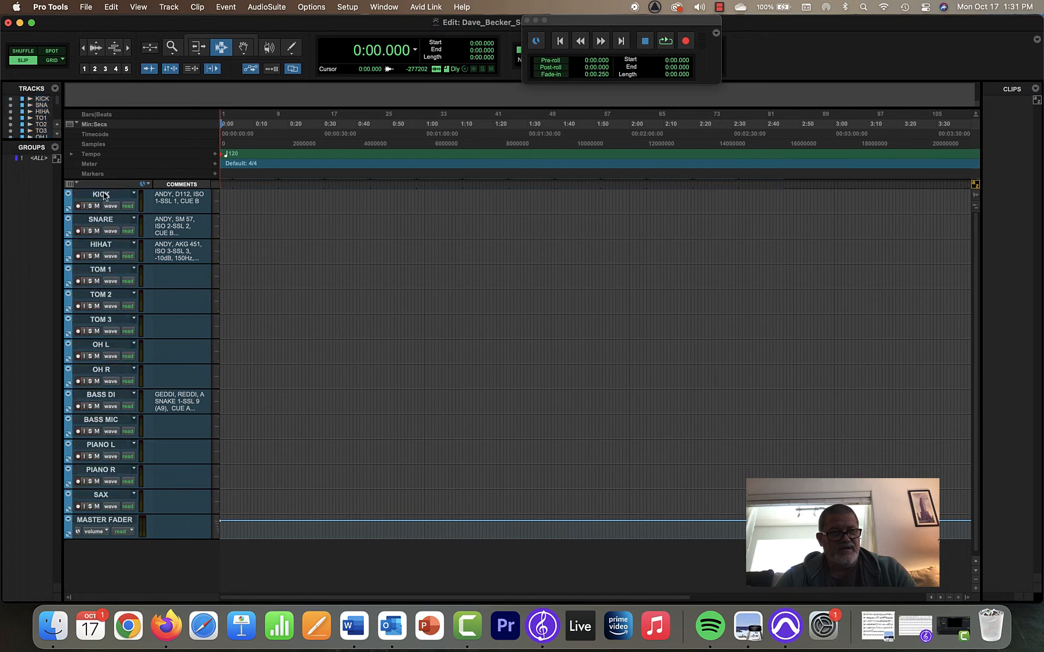
{"action": "left_click", "coordinate": [103, 195]}
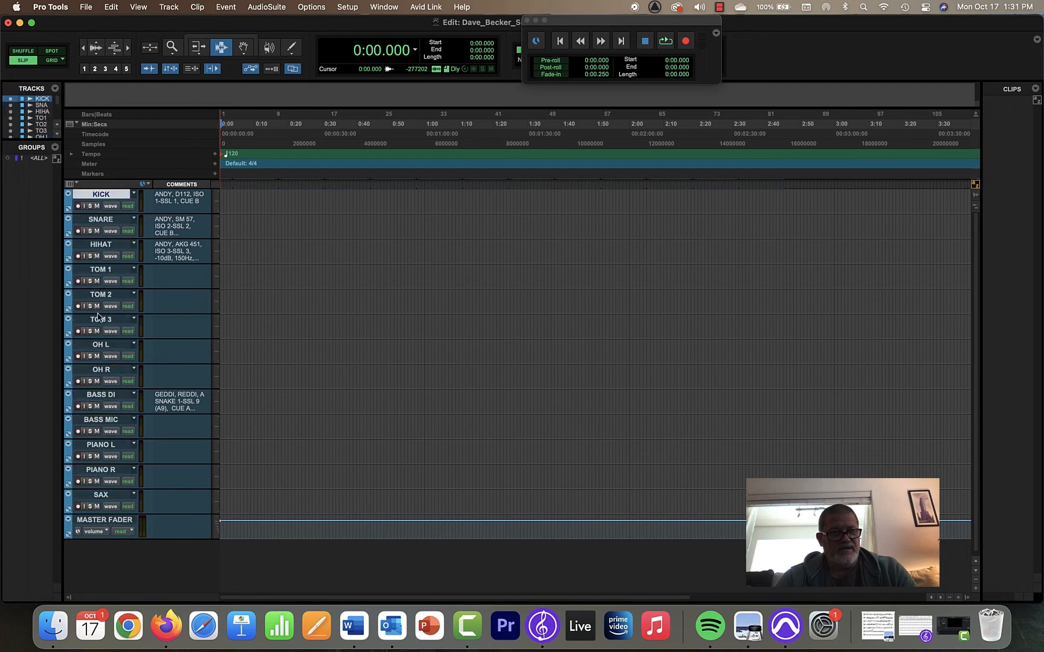
{"action": "left_click", "coordinate": [103, 374], "text": "shift"}
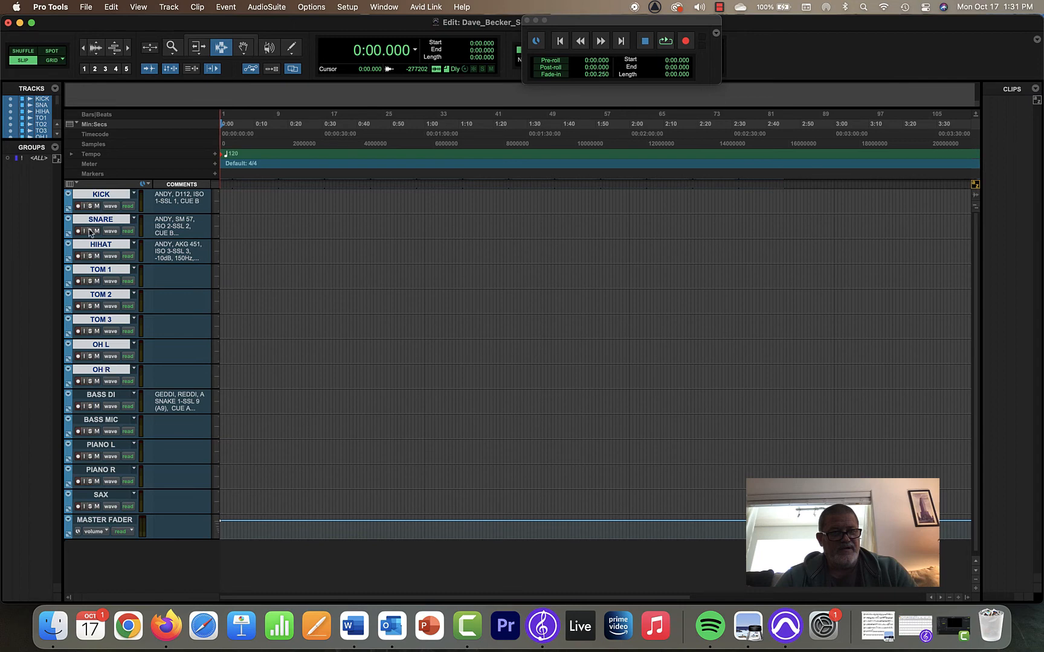
{"action": "double_click", "coordinate": [68, 230]}
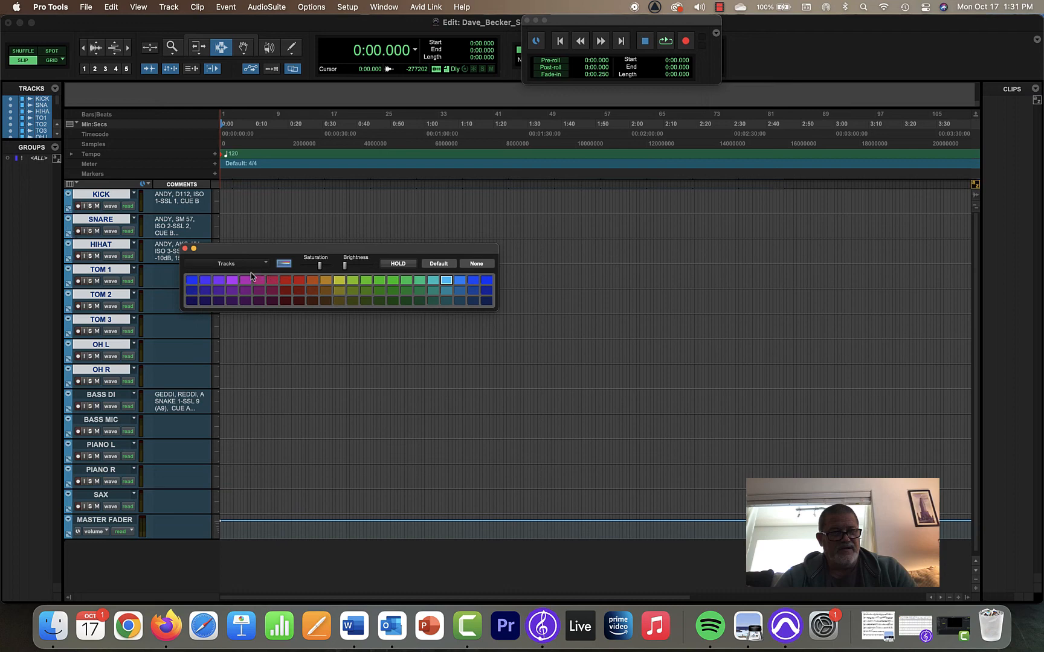
{"action": "left_click", "coordinate": [218, 280]}
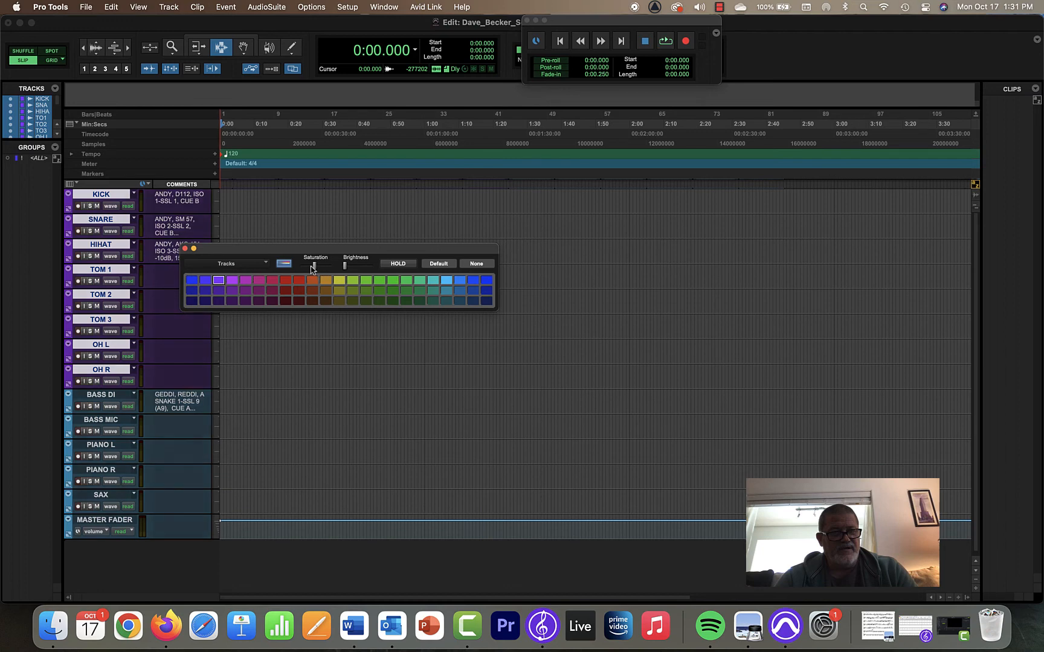
{"action": "left_click_drag", "start_coordinate": [320, 269], "coordinate": [332, 270]}
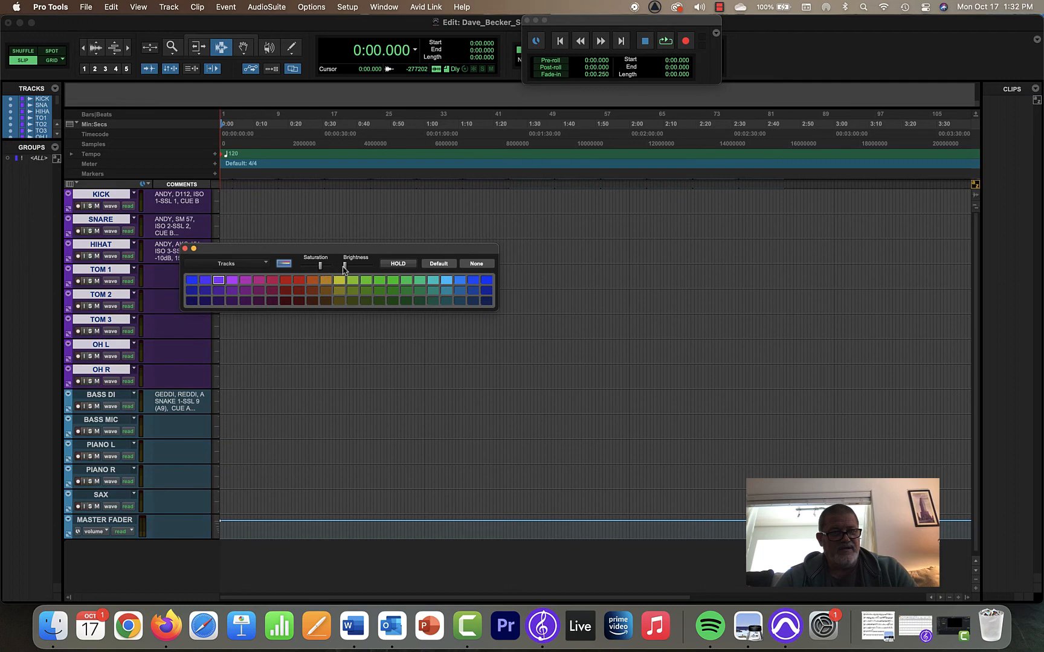
{"action": "mouse_move", "coordinate": [345, 269]}
{"action": "left_mouse_down"}
{"action": "mouse_move", "coordinate": [371, 271]}
{"action": "mouse_move", "coordinate": [357, 273]}
{"action": "left_mouse_up"}
Color the BASS DI and BASS MIC tracks red.
{"action": "left_click", "coordinate": [89, 397]}
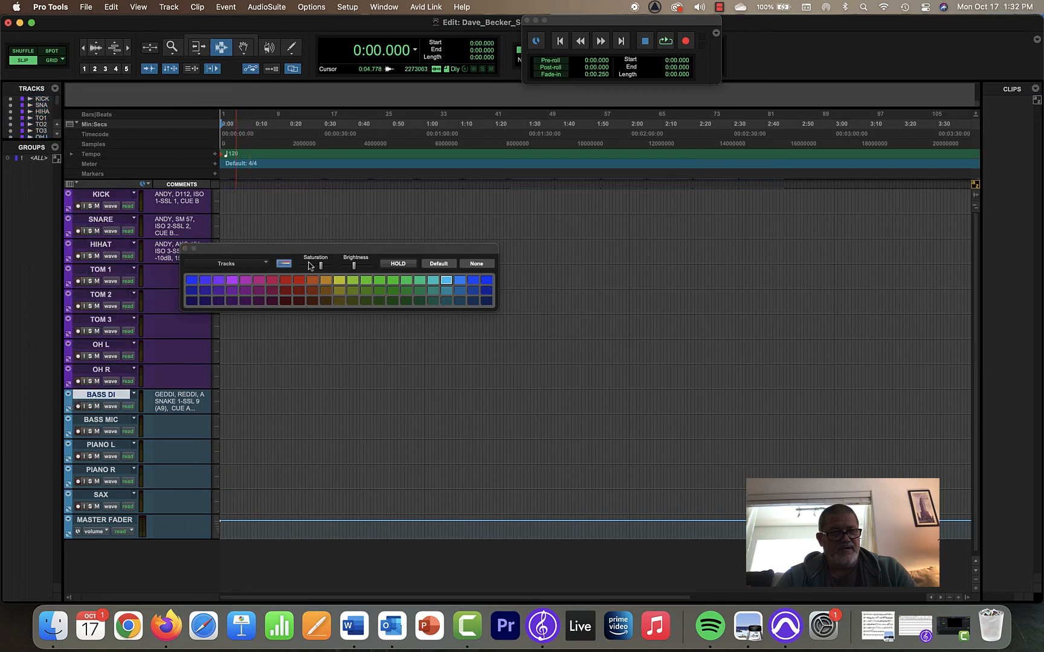
{"action": "left_click", "coordinate": [286, 281]}
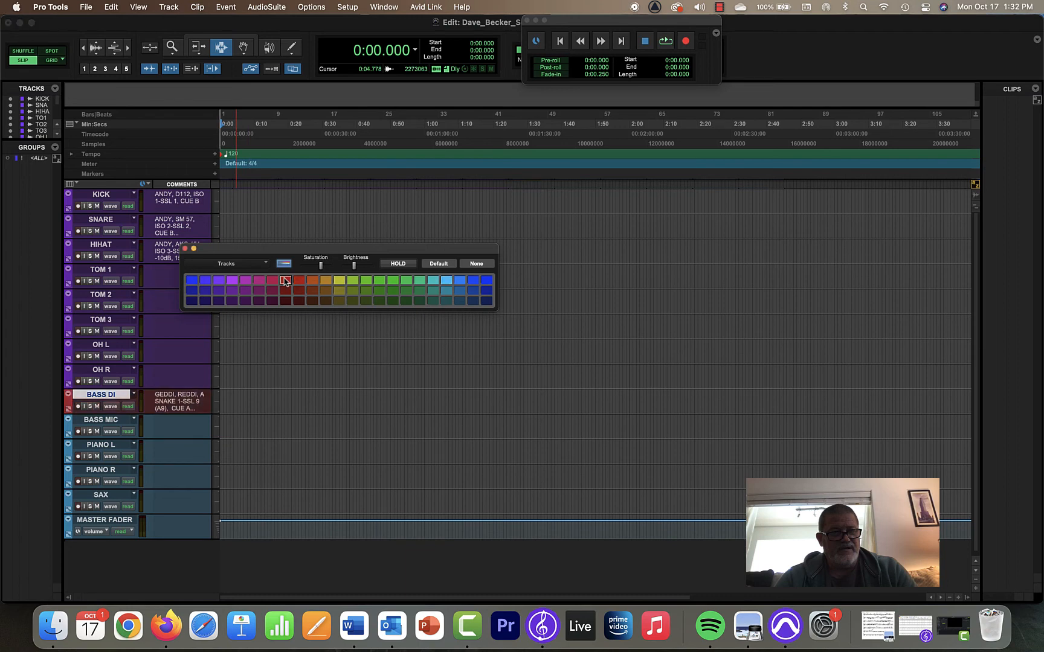
{"action": "left_click", "coordinate": [108, 423]}
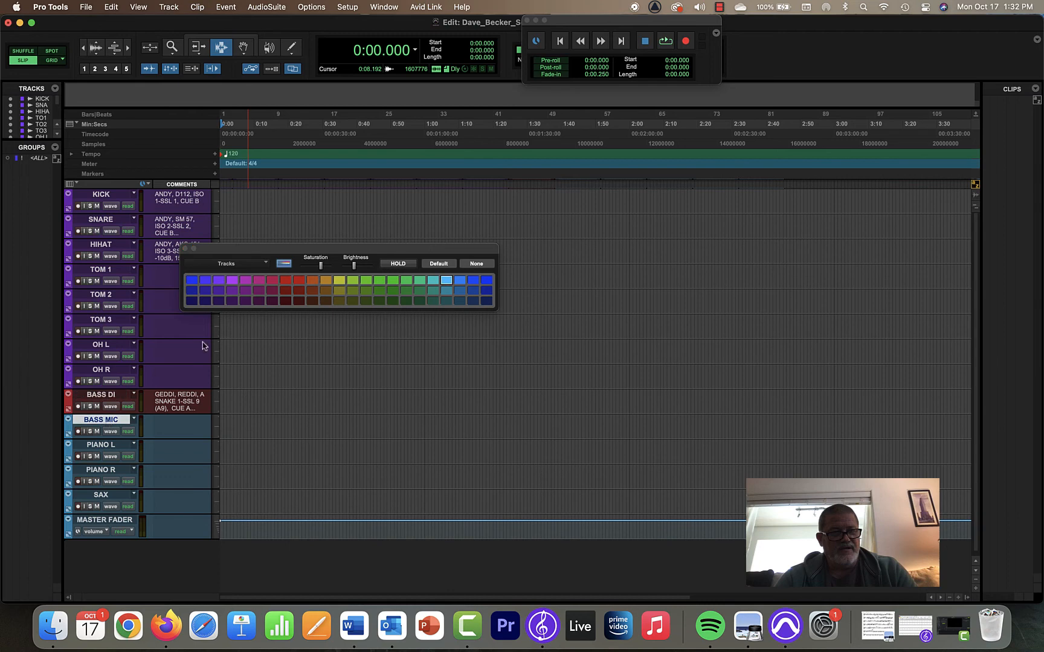
{"action": "left_click", "coordinate": [286, 280]}
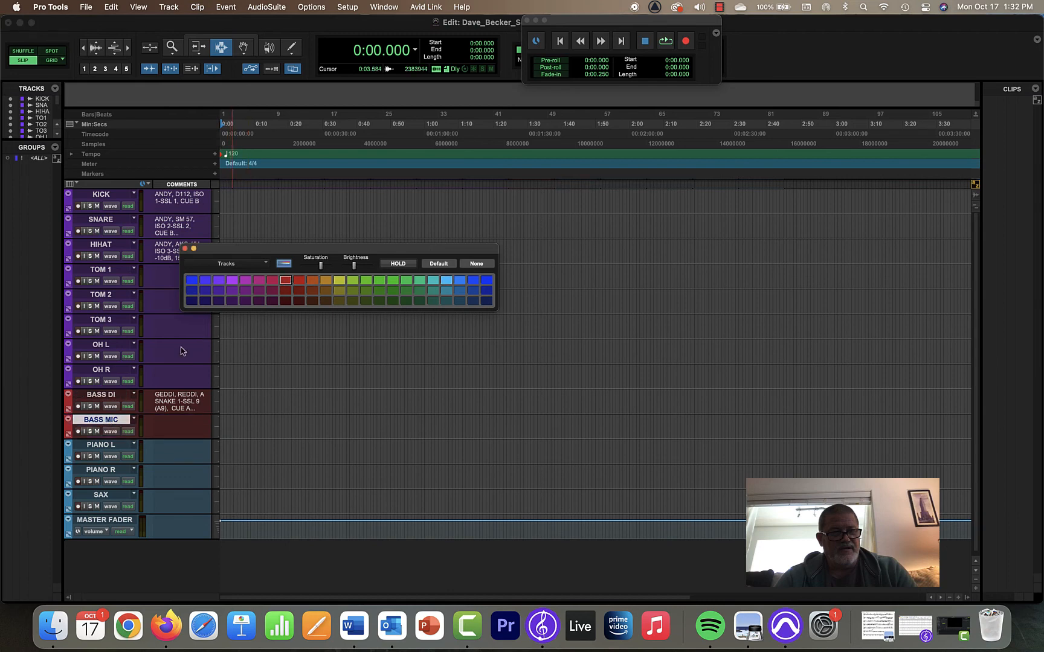
{"action": "left_click", "coordinate": [109, 395], "text": "shift"}
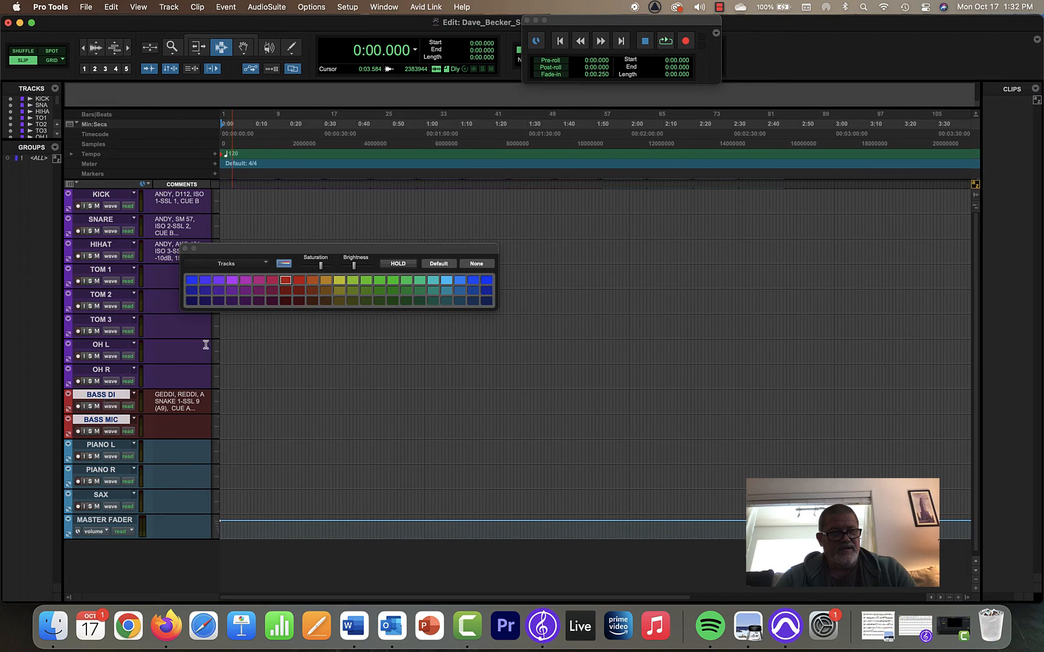
{"action": "left_click", "coordinate": [287, 287]}
{"action": "left_click", "coordinate": [283, 281]}
Color the PIANO L and PIANO R tracks bluish green.
{"action": "left_click", "coordinate": [100, 447]}
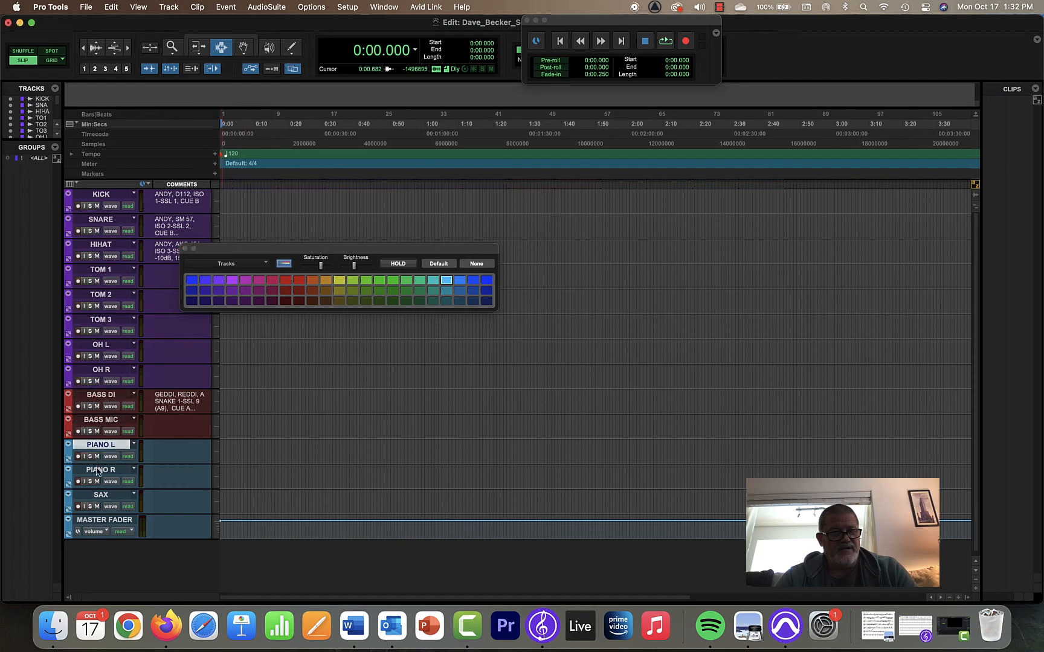
{"action": "left_click", "coordinate": [99, 471], "text": "shift"}
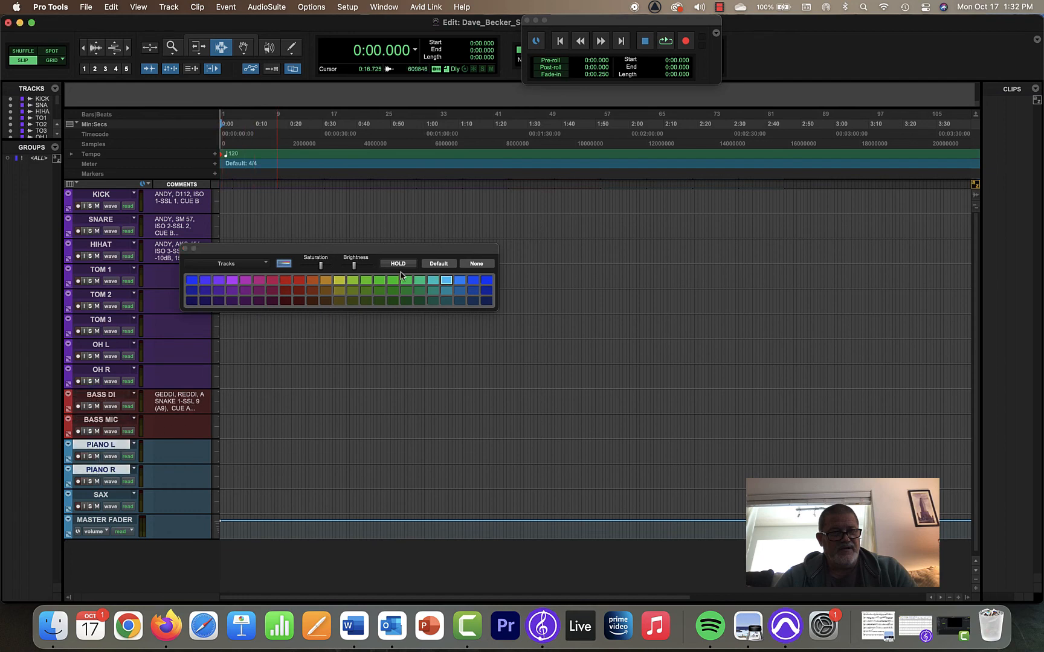
{"action": "left_click", "coordinate": [419, 281]}
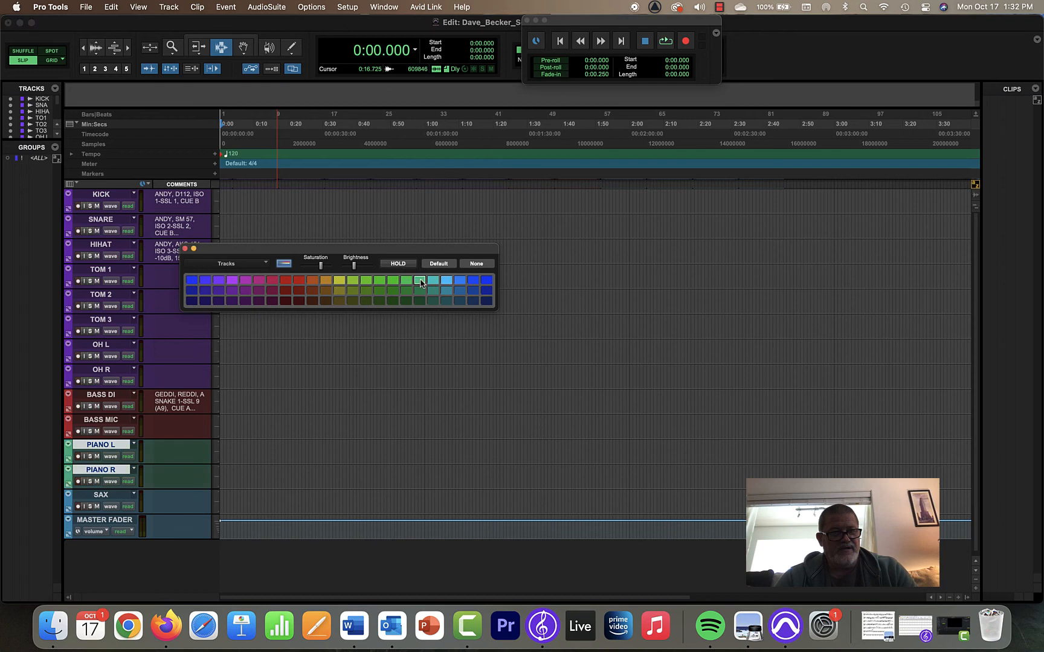
Color the SAX track yellow and close the Color Palette.
{"action": "left_click", "coordinate": [105, 496]}
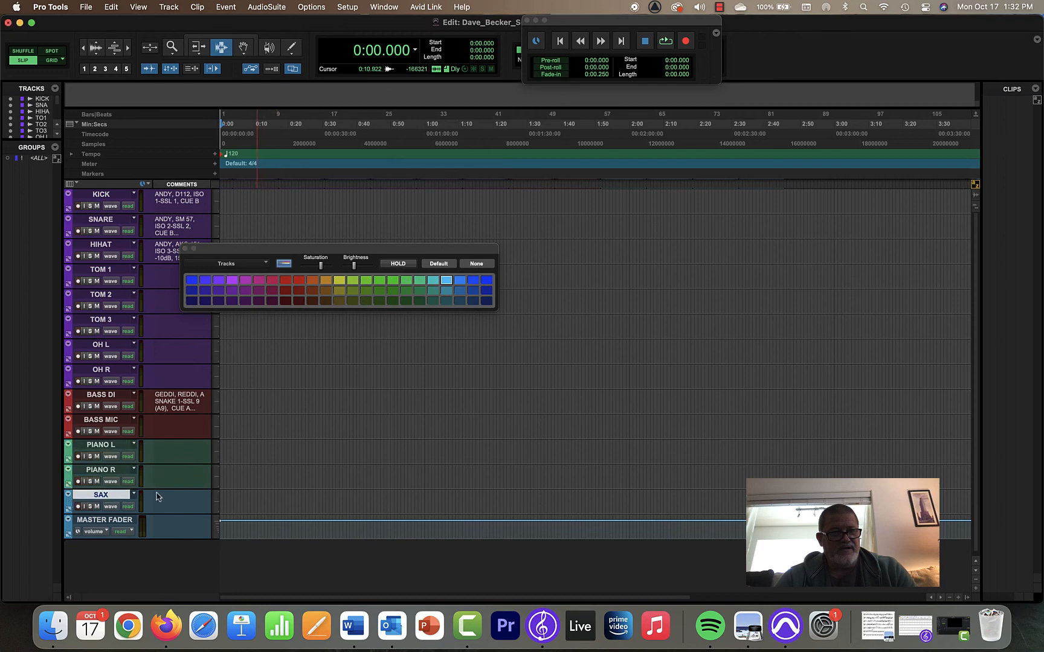
{"action": "double_click", "coordinate": [68, 504]}
{"action": "left_click", "coordinate": [339, 281]}
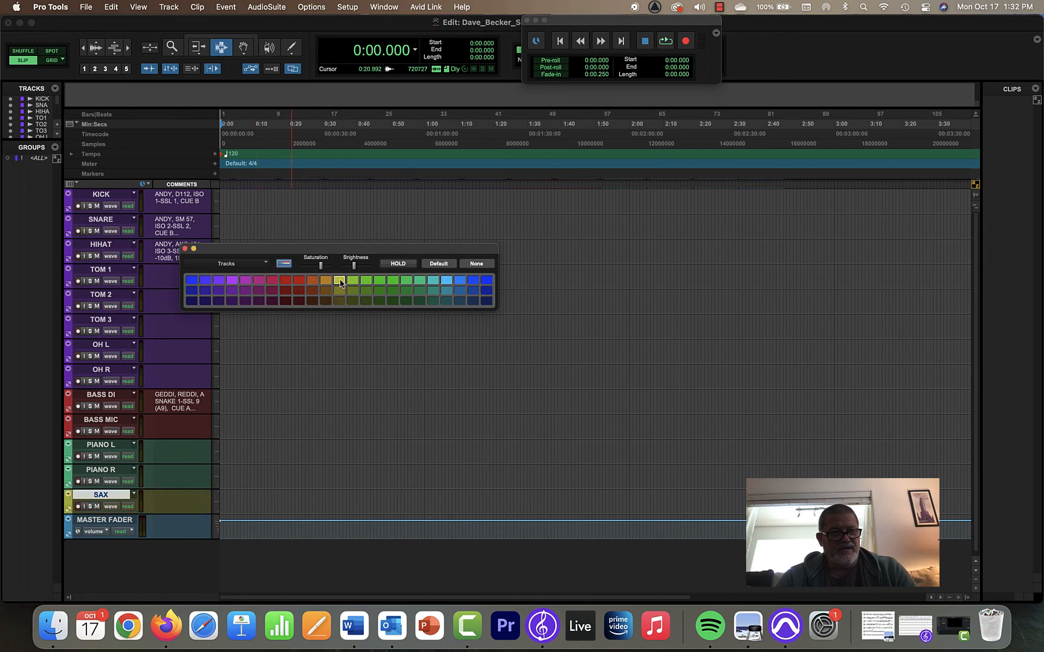
{"action": "left_click", "coordinate": [185, 248]}
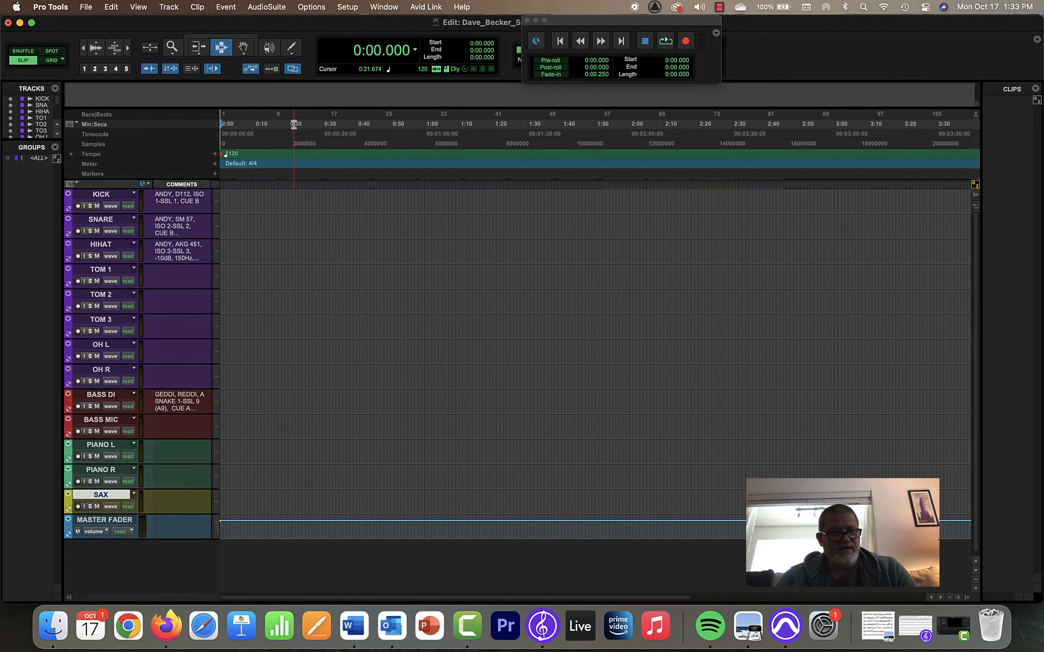
Hide the Timecode, Samples, Tempo and Meter rulers, leaving Bars|Beats, Min:Secs and Markers displayed.
{"action": "left_click", "coordinate": [70, 125]}
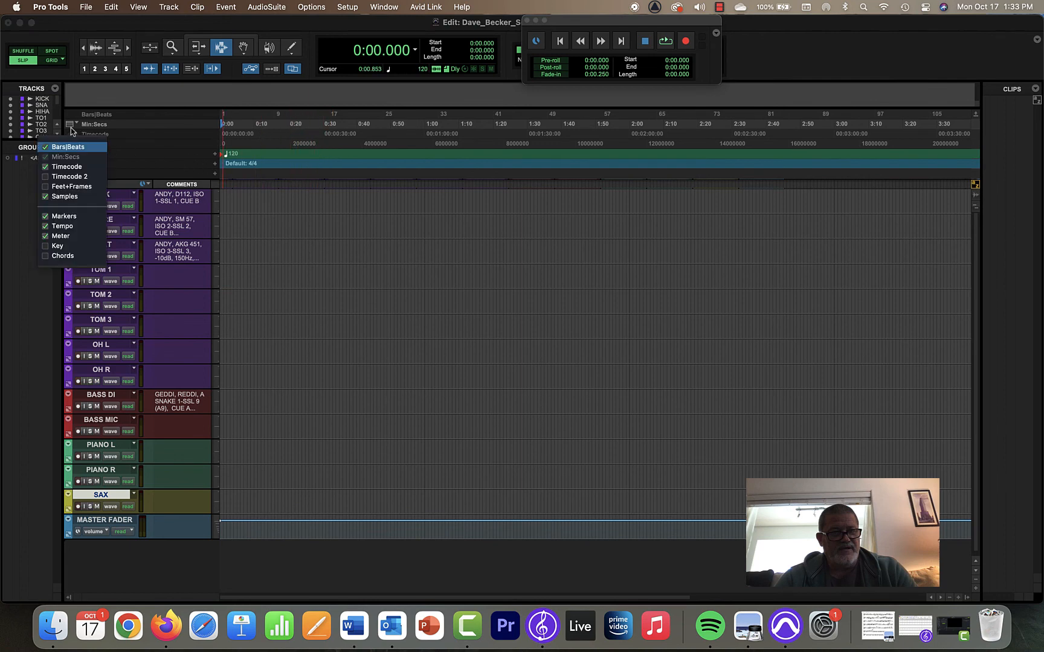
{"action": "left_click", "coordinate": [46, 168]}
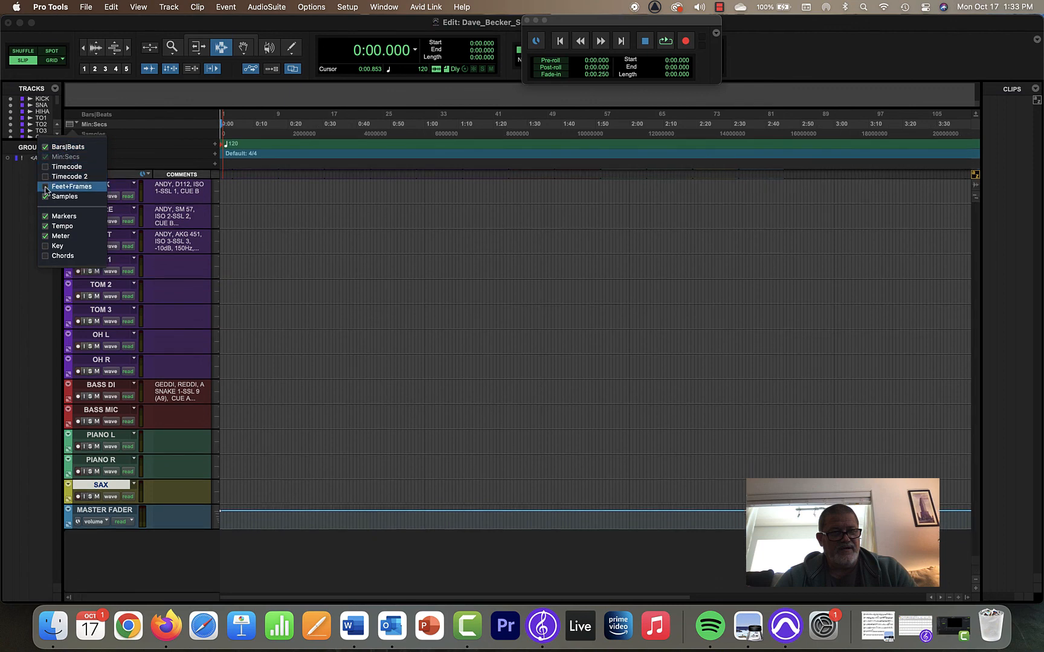
{"action": "left_click", "coordinate": [46, 196]}
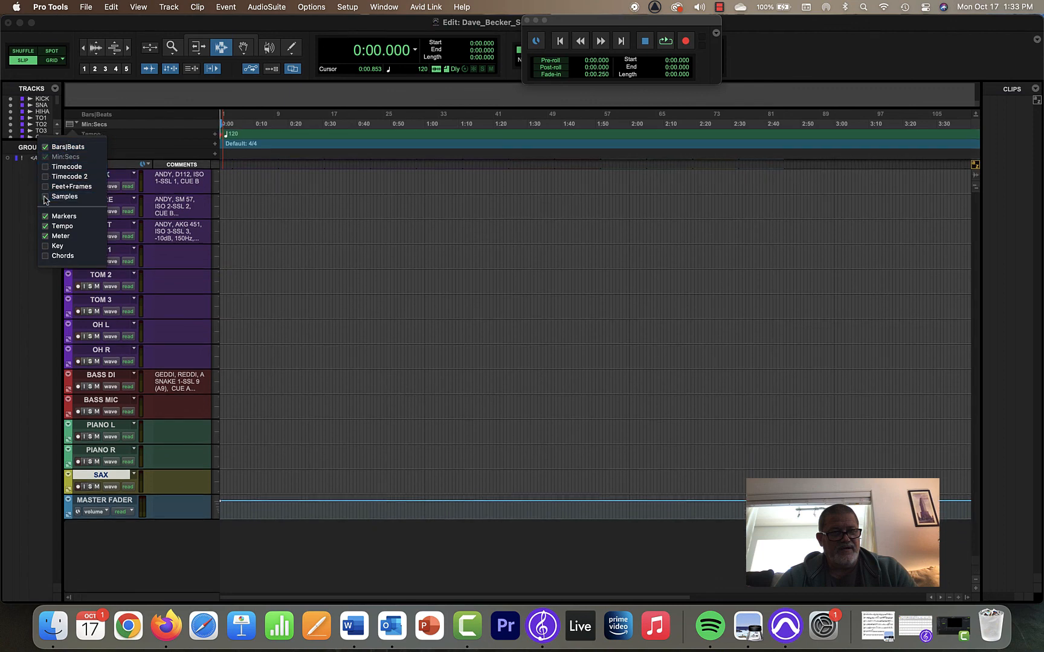
{"action": "left_click", "coordinate": [46, 226]}
{"action": "left_click", "coordinate": [45, 238]}
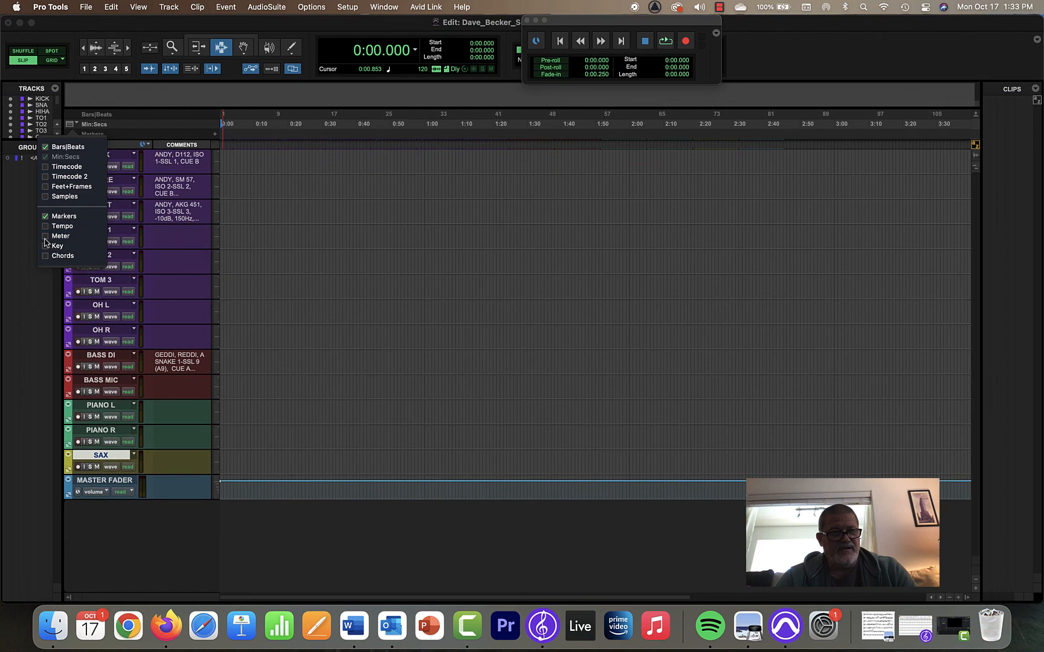
{"action": "left_click", "coordinate": [253, 138]}
Add a marker named CLAM at 0:46.933 and remove it from the Markers ruler.
{"action": "left_click", "coordinate": [380, 134]}
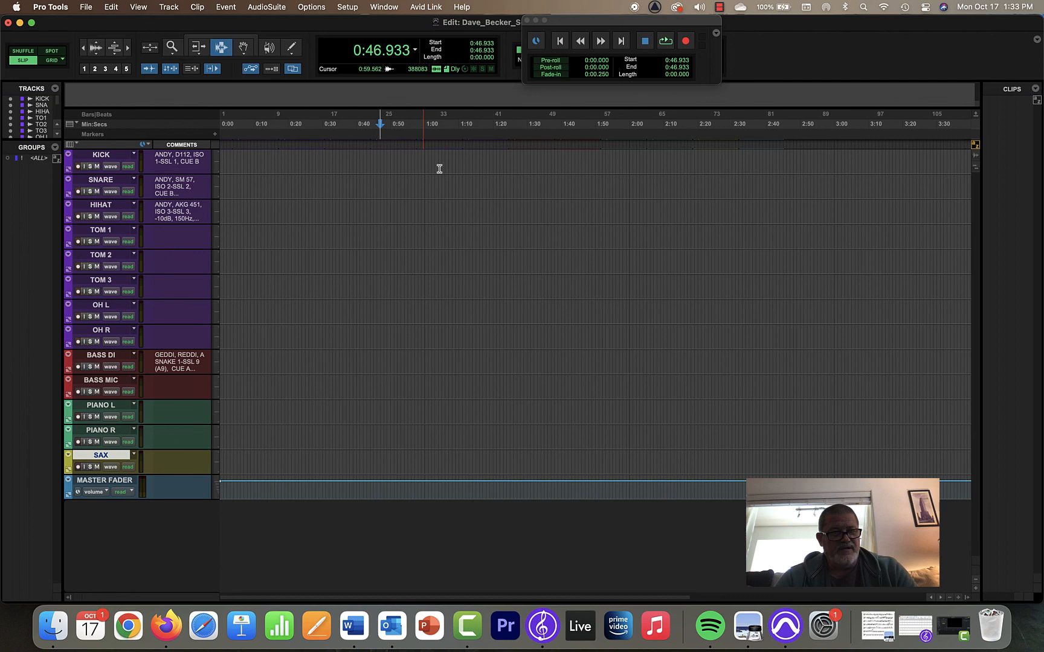
{"action": "key", "text": "KP_Enter"}
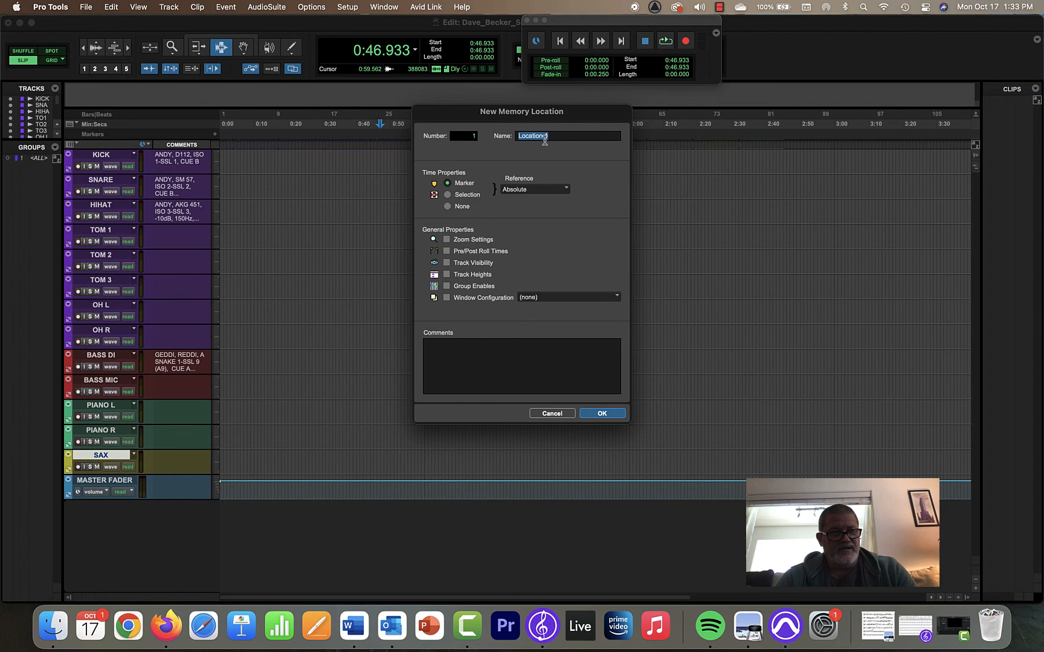
{"action": "type", "text": "CLAM"}
{"action": "key", "text": "Return"}
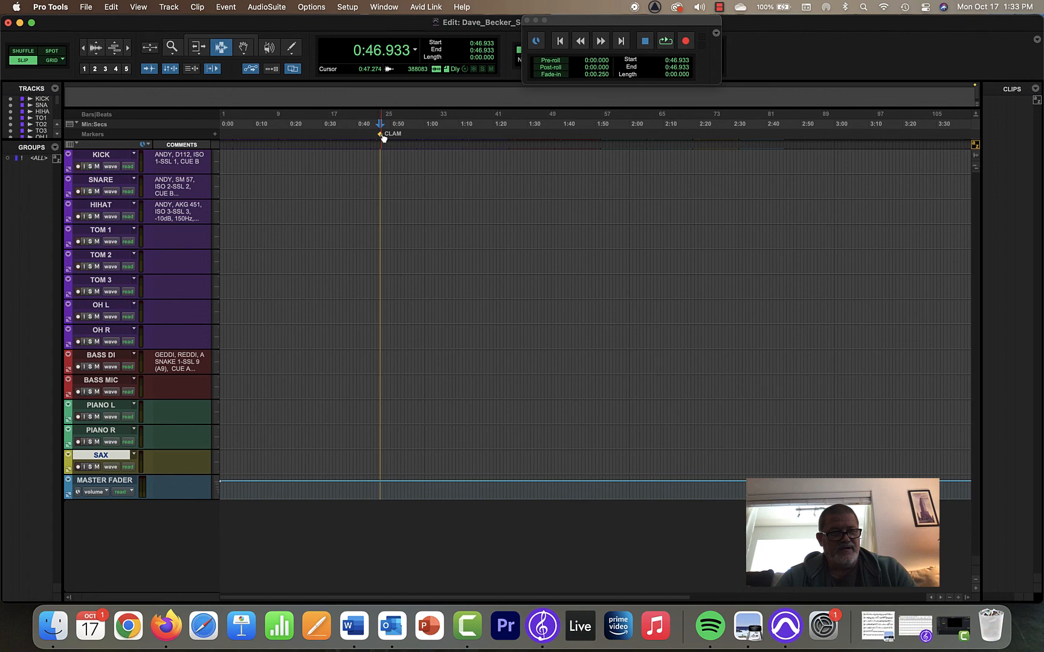
{"action": "mouse_move", "coordinate": [383, 137]}
{"action": "left_mouse_down"}
{"action": "mouse_move", "coordinate": [438, 135]}
{"action": "mouse_move", "coordinate": [343, 138]}
{"action": "mouse_move", "coordinate": [446, 139]}
{"action": "mouse_move", "coordinate": [435, 165]}
{"action": "left_mouse_up"}
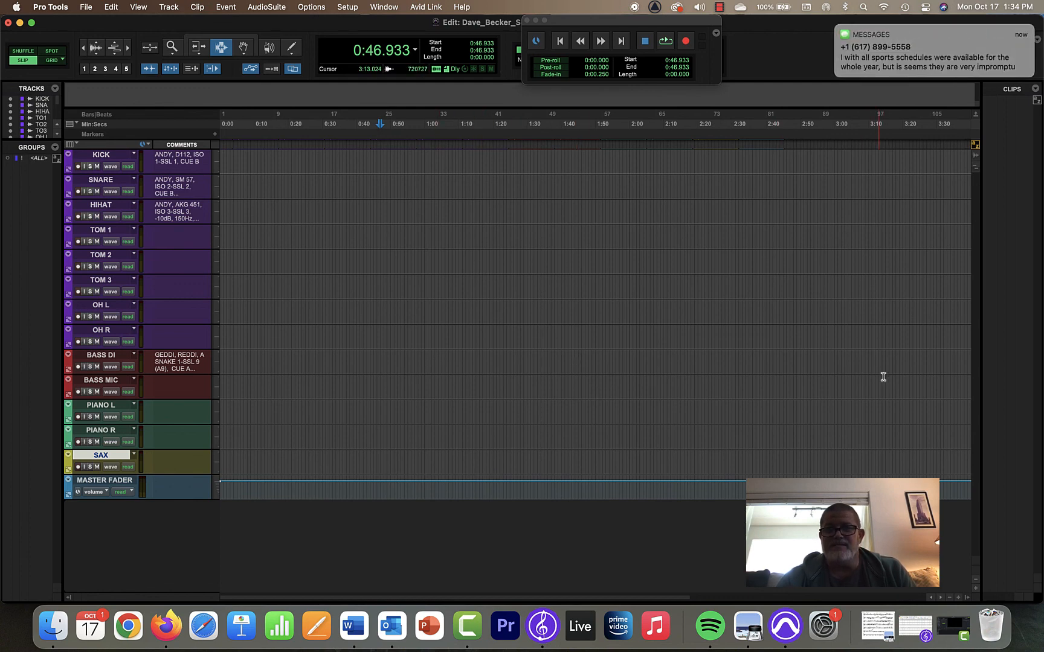
{"action": "left_click", "coordinate": [720, 7]}
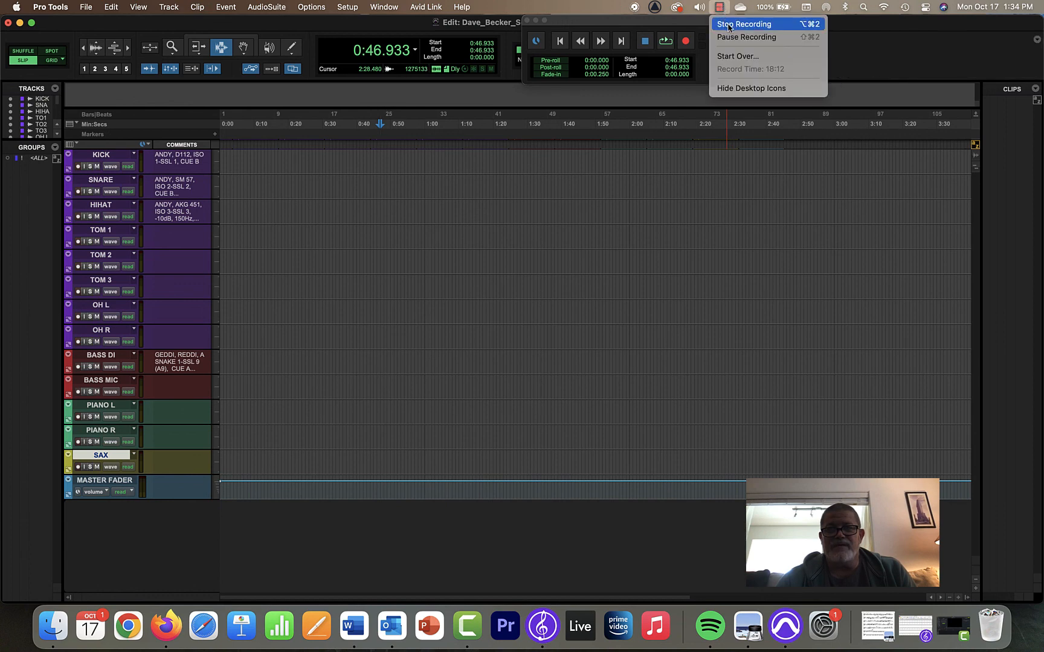